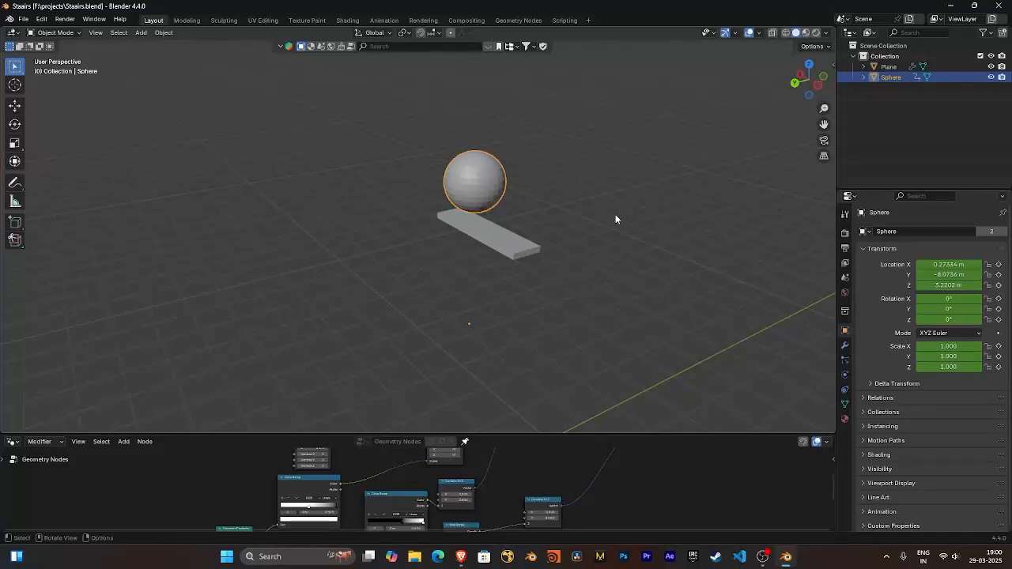
shift+middle_drag(622, 237, 647, 208)
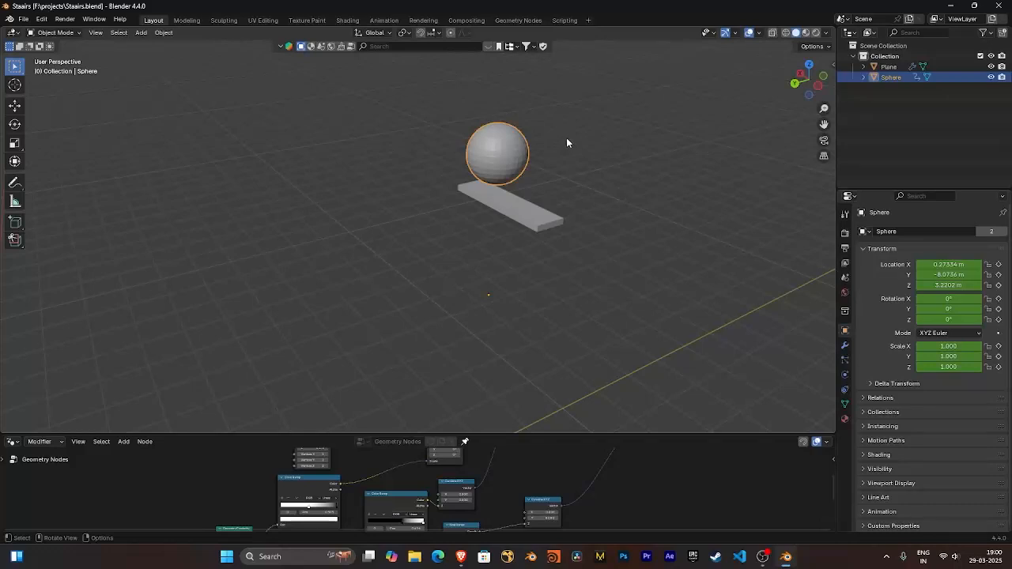
key(g)
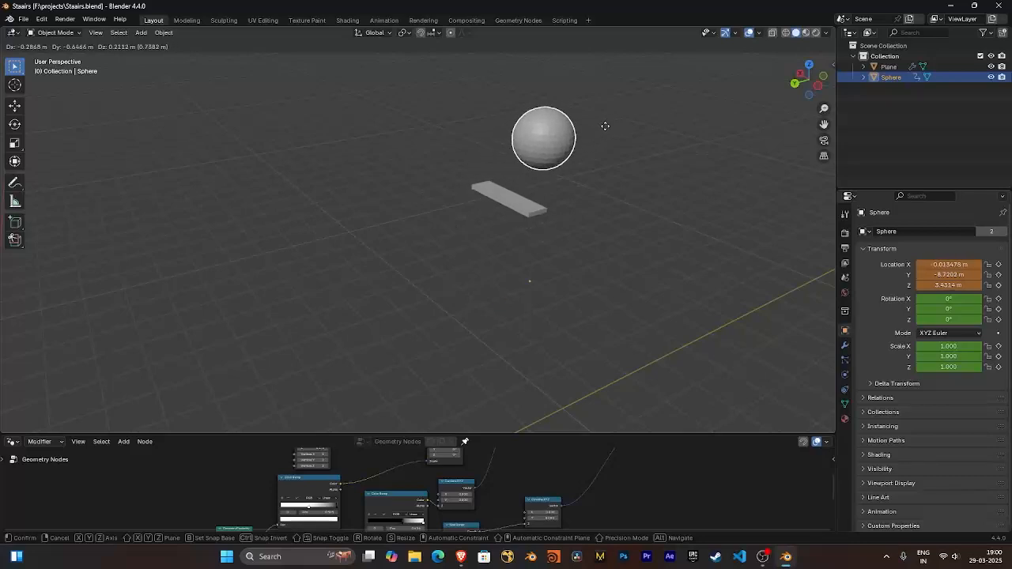
right_click(408, 294)
mouse_move(560, 204)
middle_down()
mouse_move(551, 208)
mouse_move(569, 205)
mouse_move(553, 214)
mouse_move(571, 217)
middle_up()
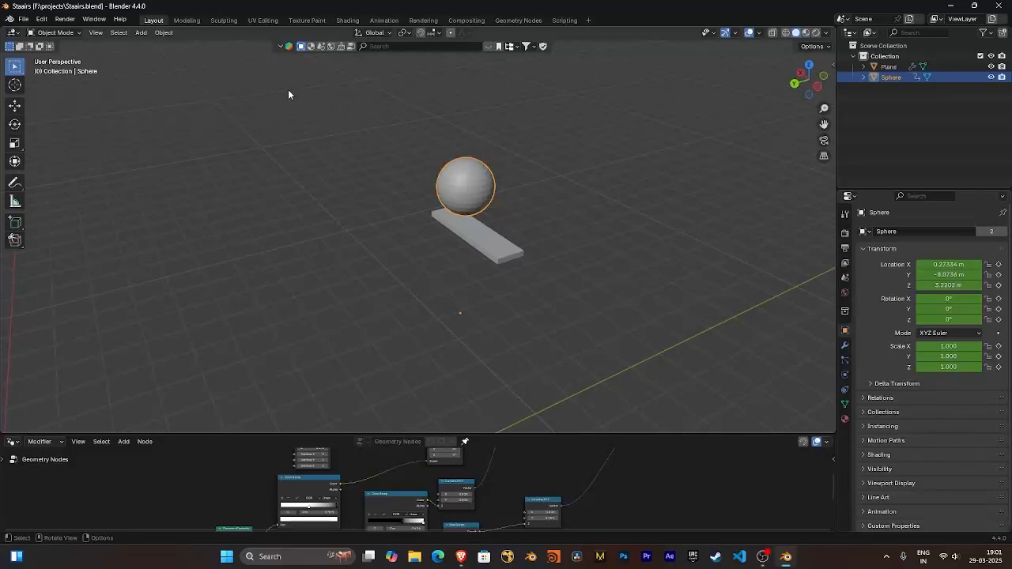
Create a new General file and delete all of its default objects
click(23, 20)
mouse_move(51, 34)
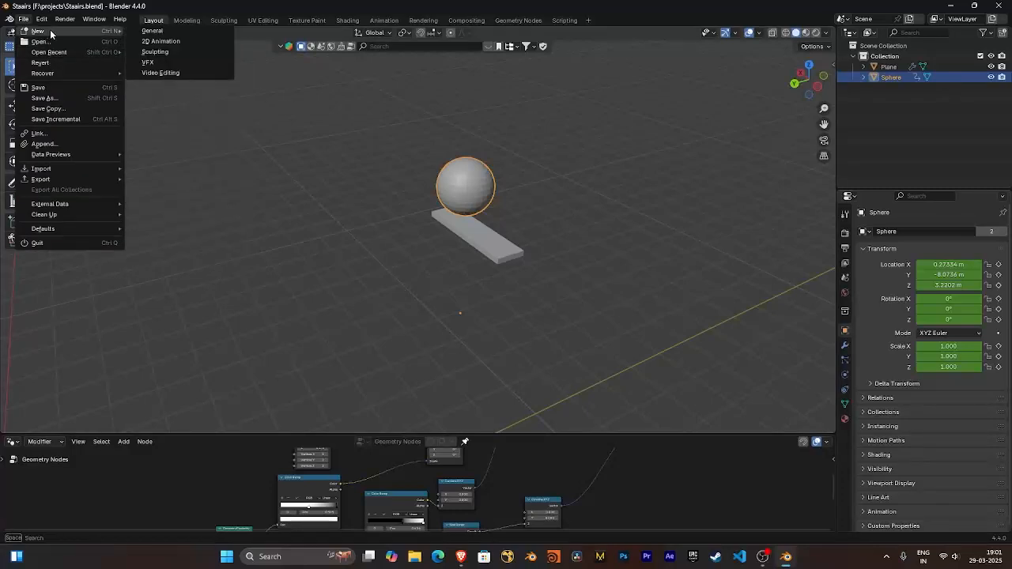
click(152, 30)
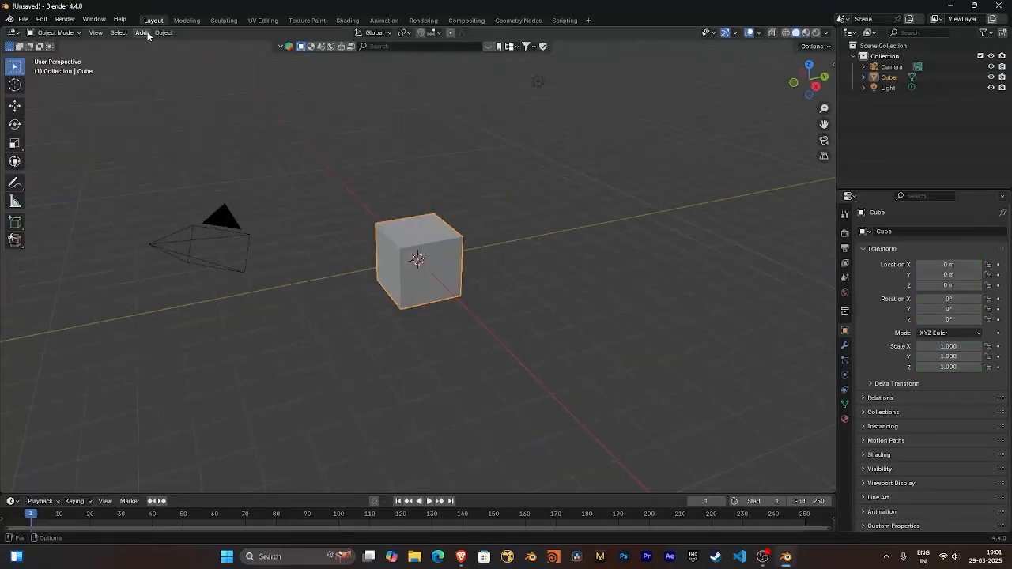
key(a)
key(x)
click(493, 219)
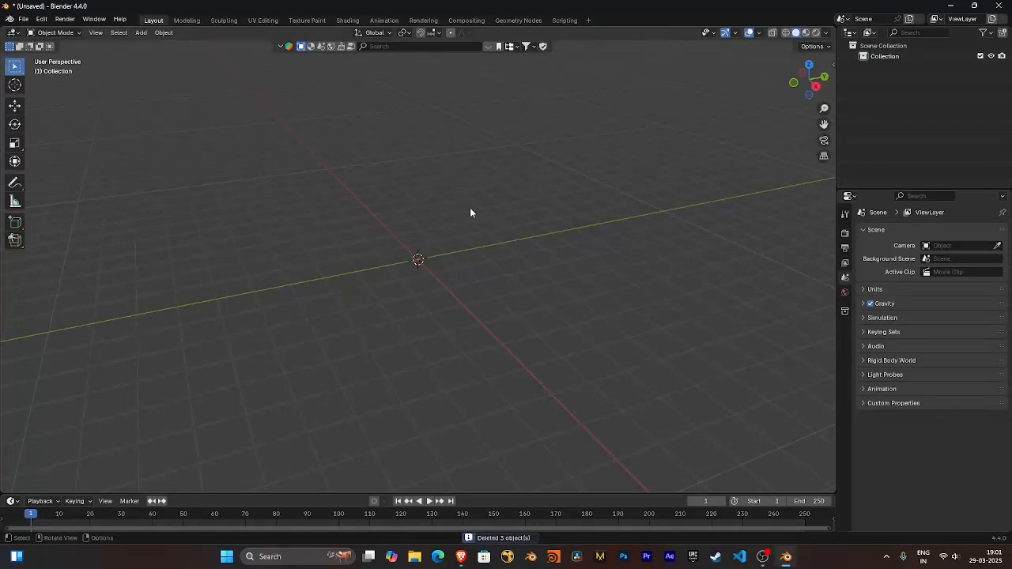
Start the Shortcut VUr on-screen key display for the viewport, and hide the sidebar again
key(n)
click(830, 125)
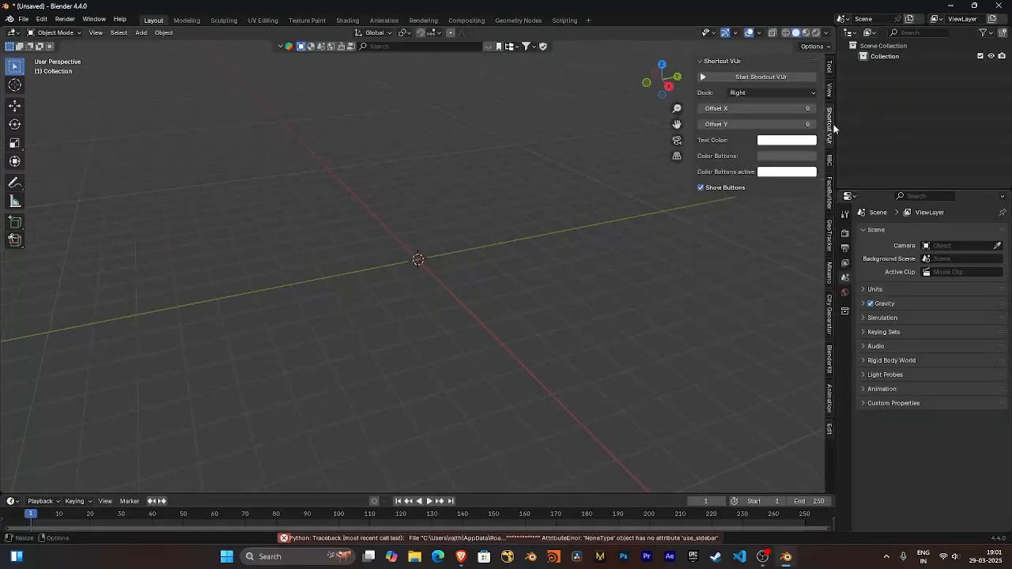
click(759, 78)
key(n)
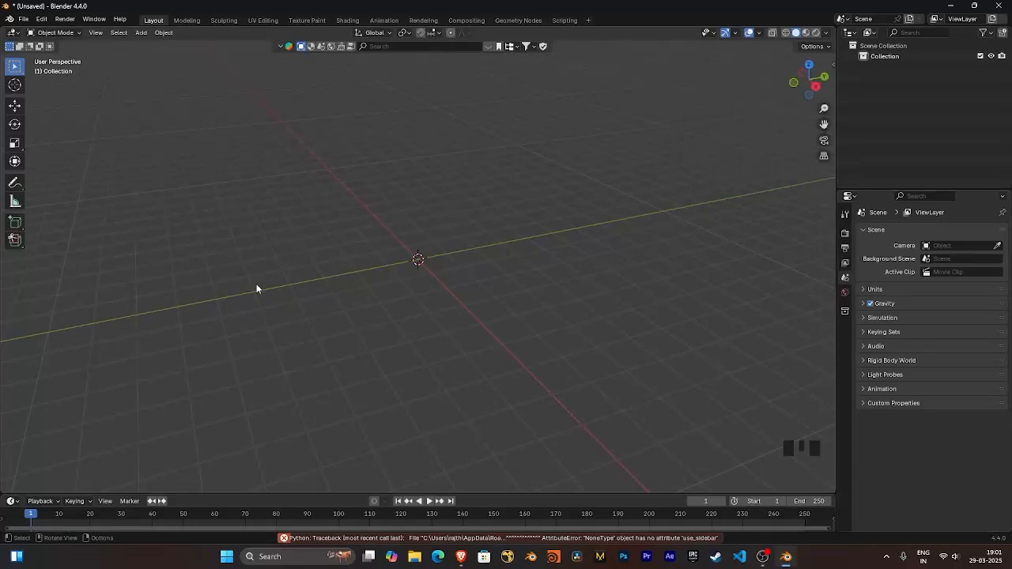
Add a cube mesh and create a new material for it in the Shading workspace
key(shift+a)
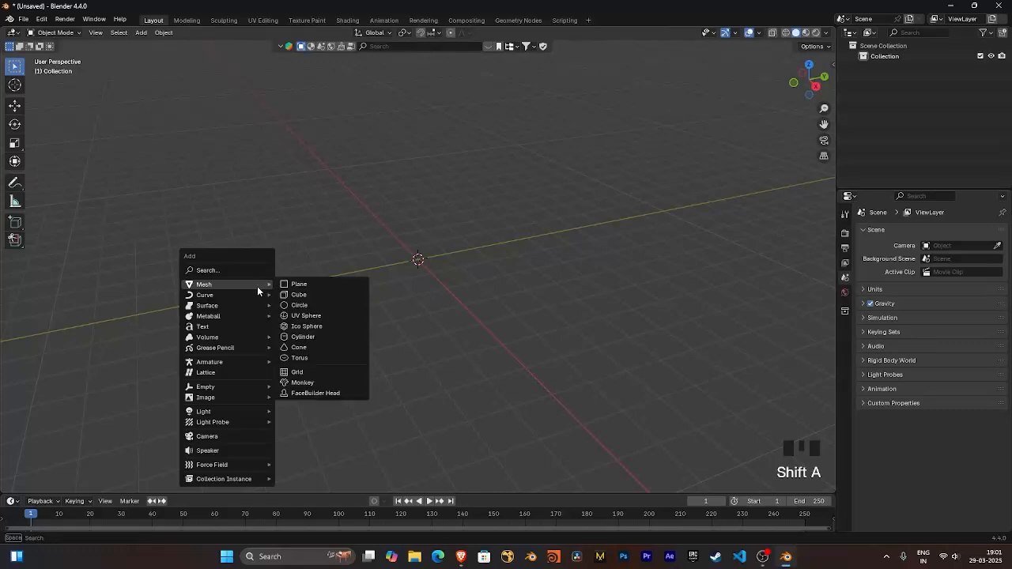
click(307, 298)
middle_drag(464, 291, 406, 136)
click(347, 20)
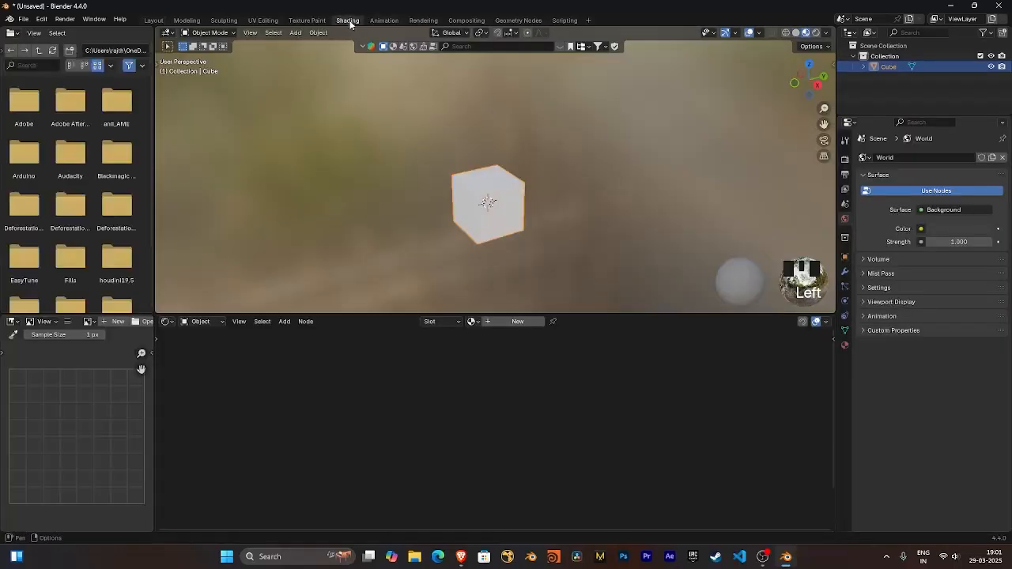
click(510, 323)
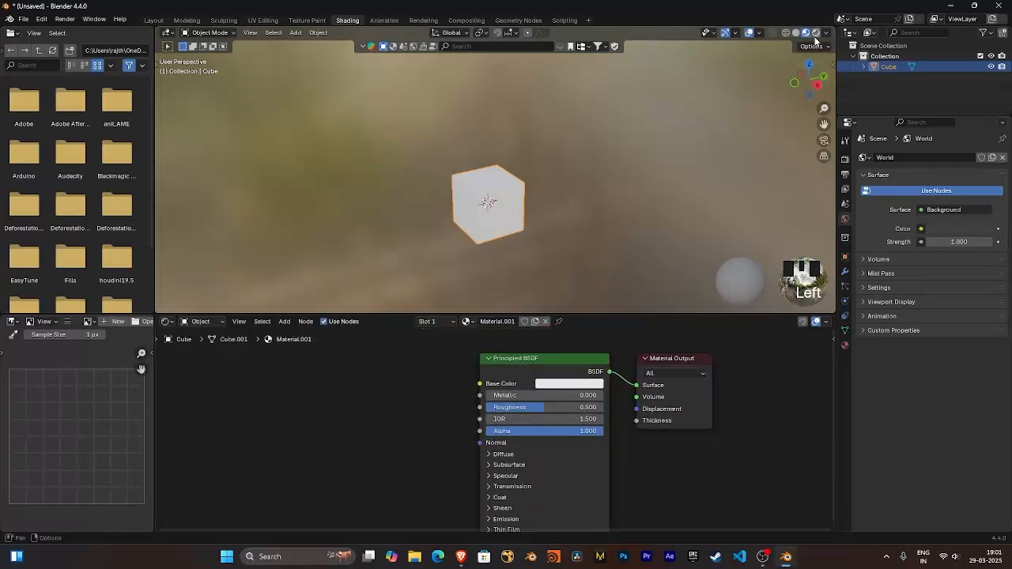
Add a Color Ramp node in the free space beside the Principled BSDF node
mouse_move(582, 268)
ctrl+middle_down()
mouse_move(661, 249)
mouse_move(643, 189)
mouse_move(660, 188)
ctrl+middle_up()
shift+middle_drag(377, 363, 460, 430)
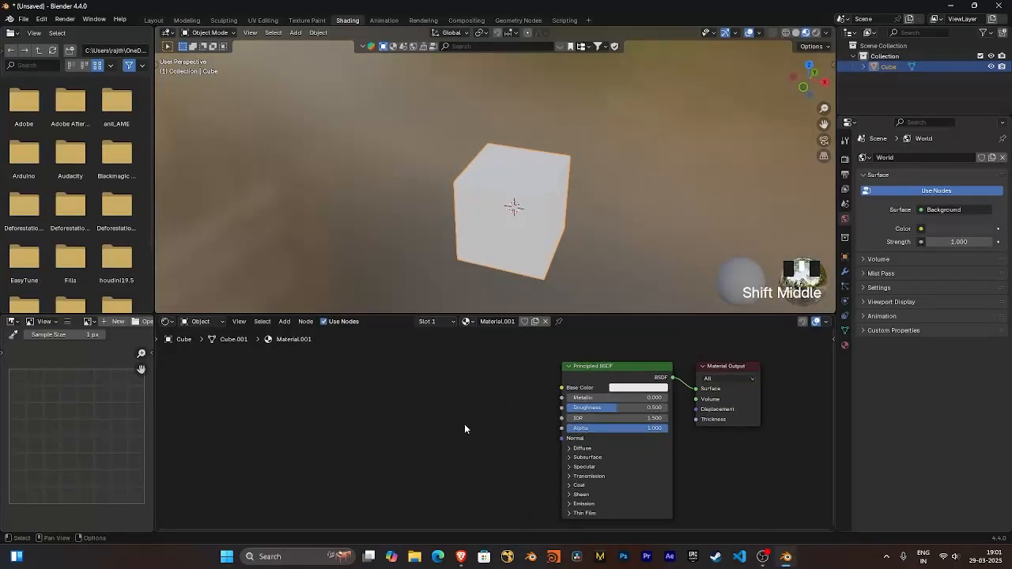
ctrl+click(316, 408)
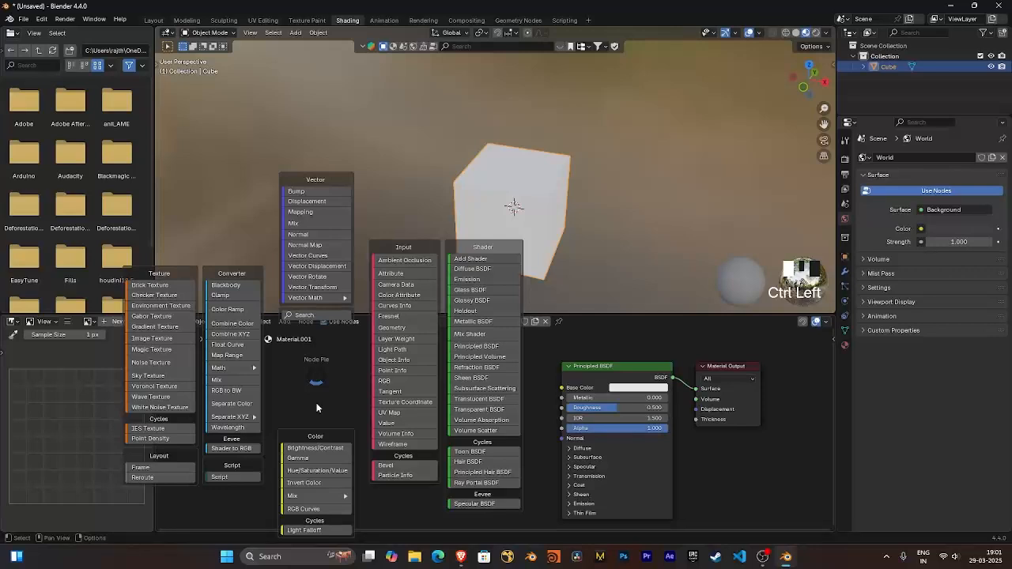
click(227, 309)
click(440, 407)
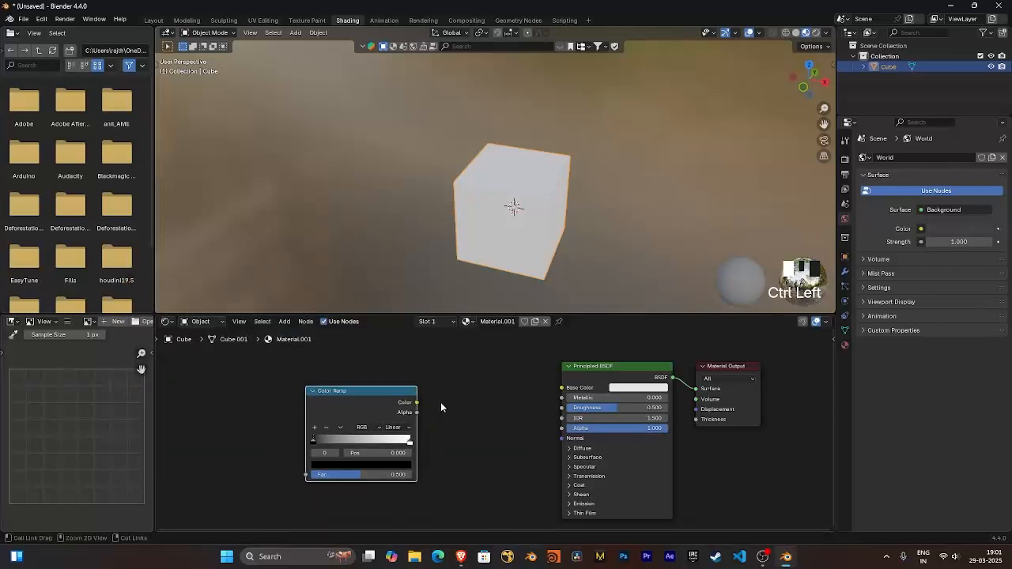
ctrl+click(441, 401)
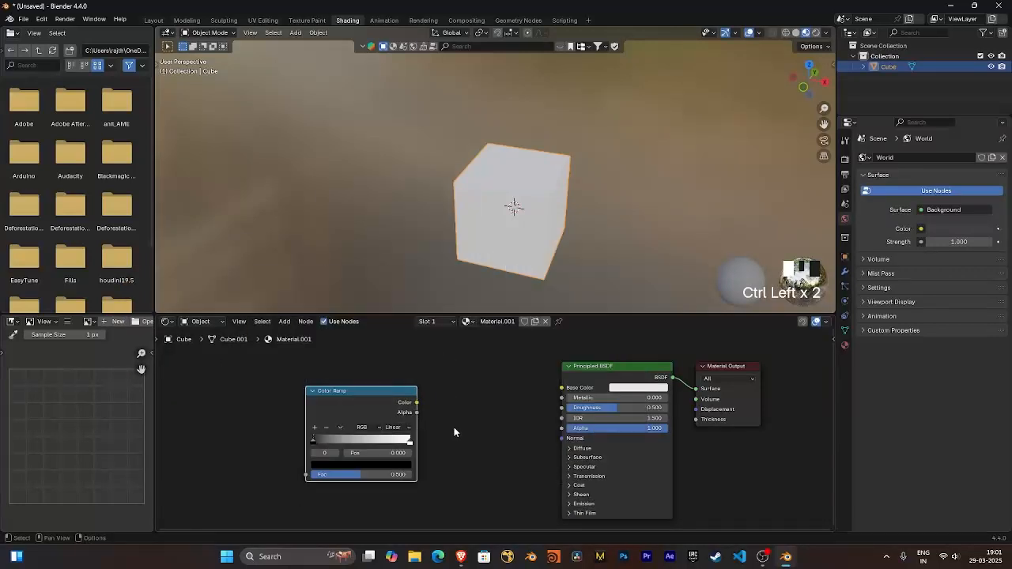
key(shift+a)
click(419, 401)
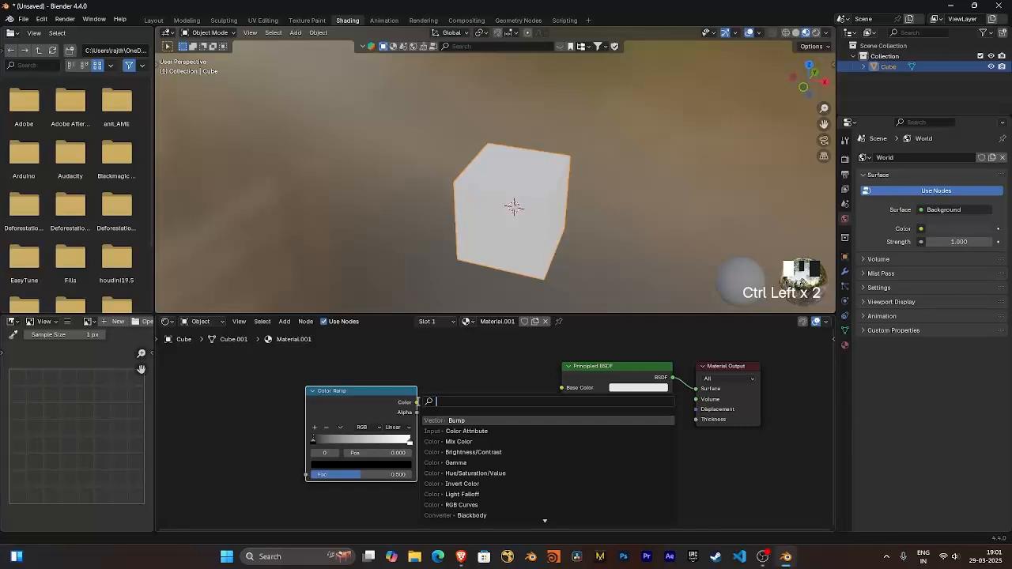
text(color)
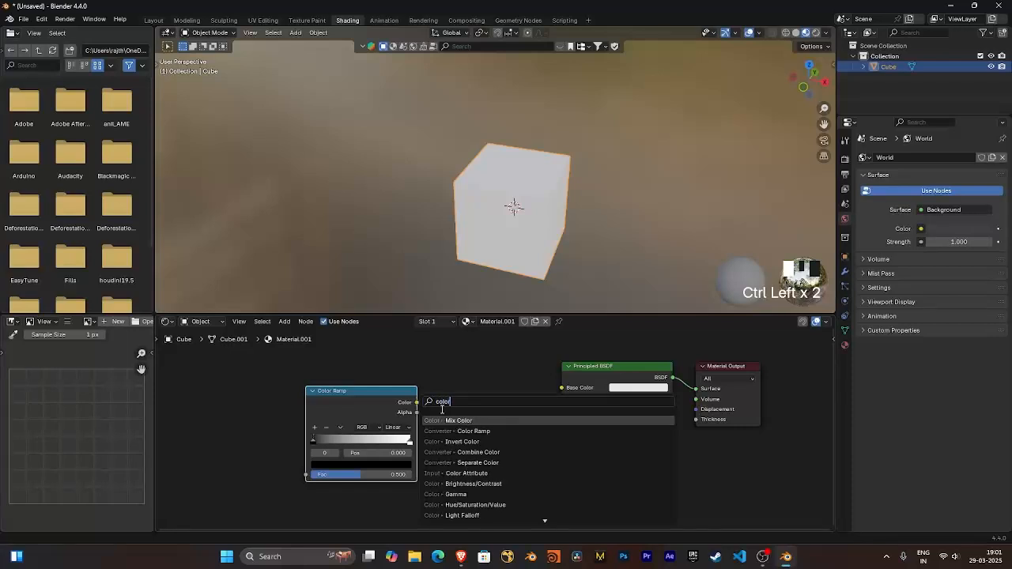
ctrl+click(443, 371)
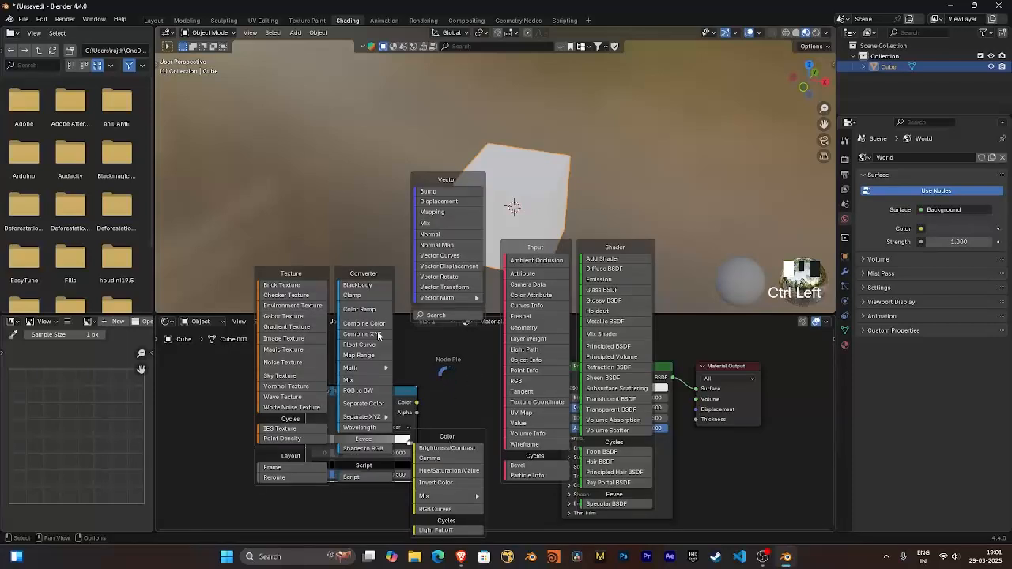
click(462, 368)
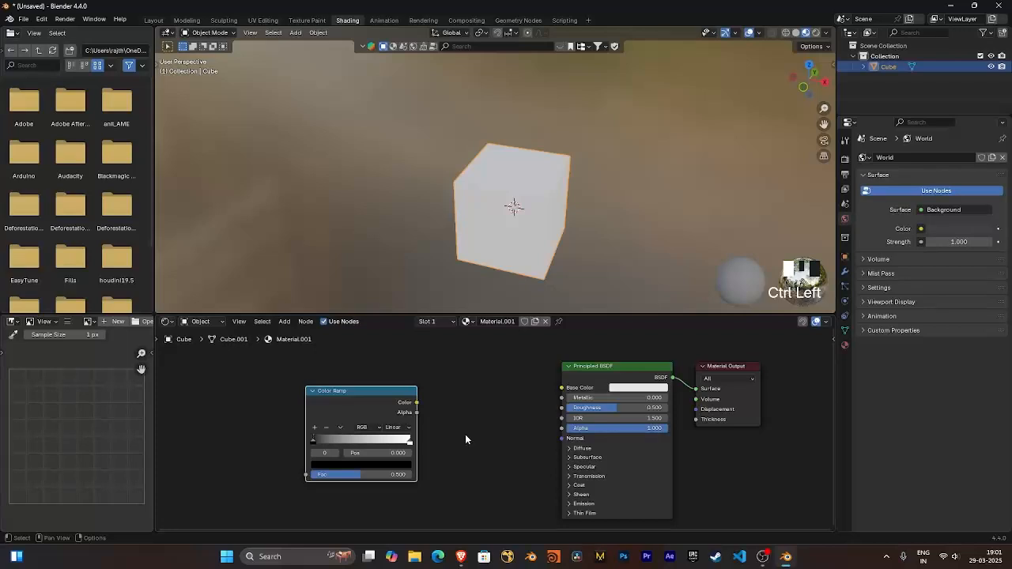
Move the Color Ramp node slightly up and closer to the Principled BSDF node
middle_drag(473, 446, 498, 432)
scroll(497, 432, up, 1)
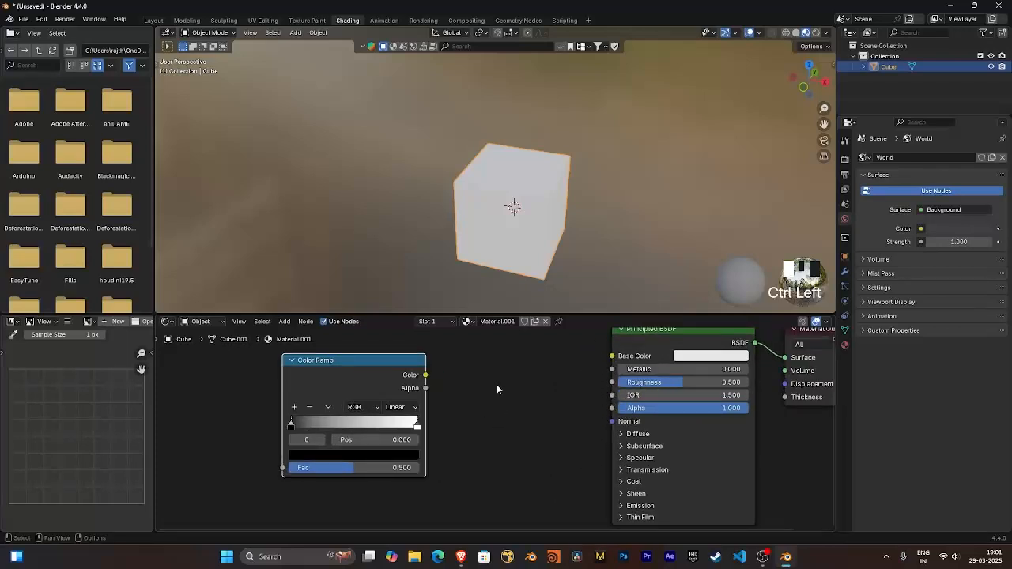
scroll(497, 389, down, 1)
scroll(500, 388, up, 2)
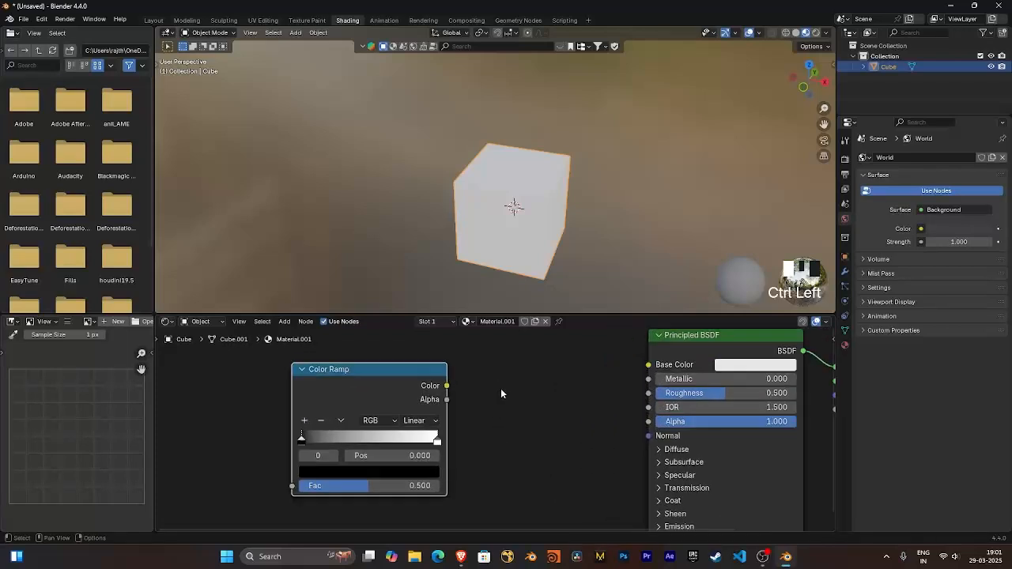
middle_drag(501, 388, 543, 399)
drag(431, 383, 456, 368)
scroll(498, 412, down, 1)
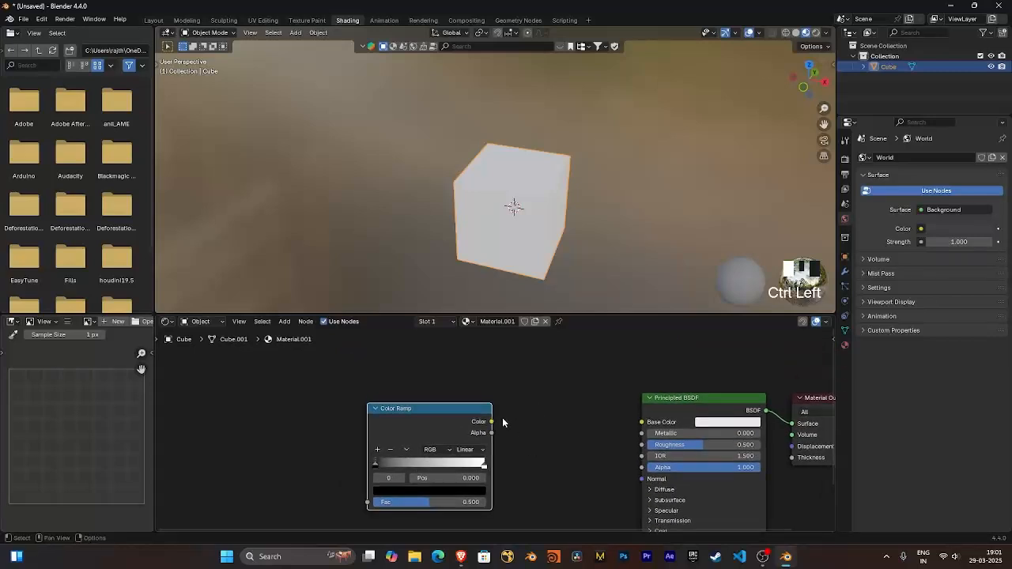
Examine the Color Ramp node's Fac input, gradient bar, and Color and Alpha outputs
middle_drag(515, 434, 489, 411)
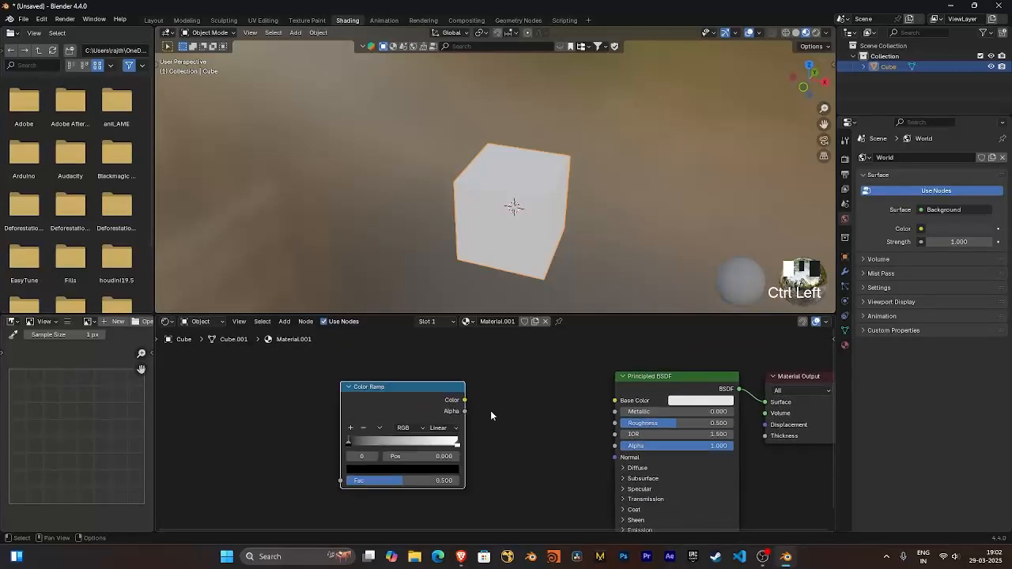
scroll(568, 457, up, 2)
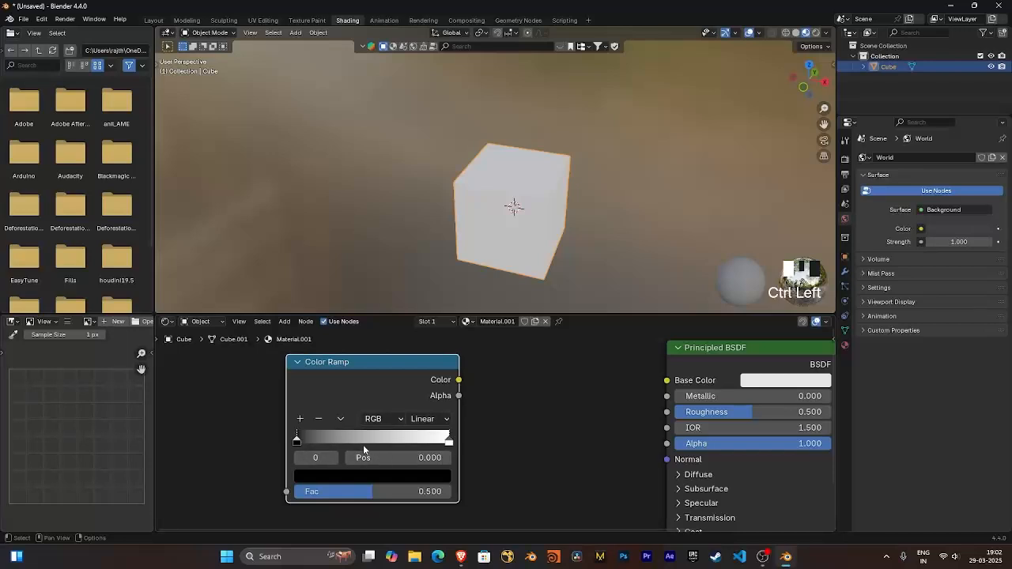
middle_drag(495, 434, 576, 419)
scroll(559, 424, up, 2)
ctrl+middle_drag(575, 418, 610, 423)
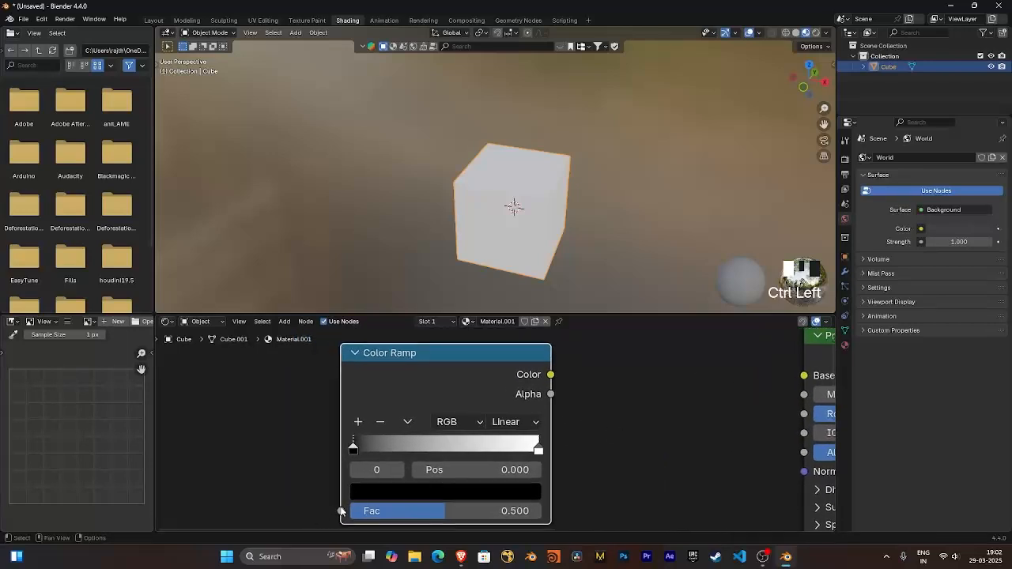
middle_drag(678, 460, 646, 475)
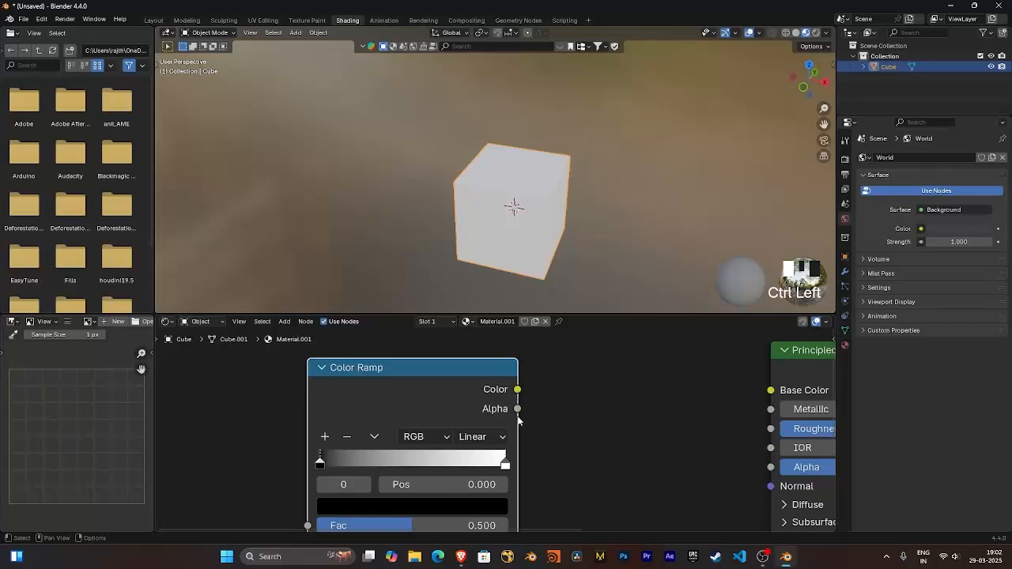
middle_drag(560, 444, 610, 415)
scroll(541, 419, down, 1)
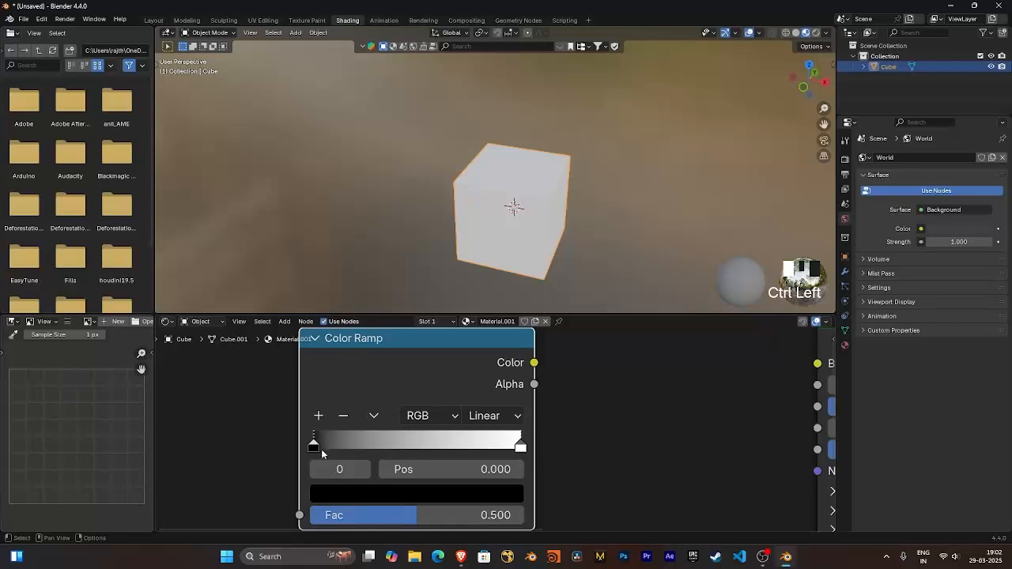
Inspect the colour and position settings of the Color Ramp's black and white stops
mouse_move(315, 446)
mouse_down()
mouse_move(398, 447)
mouse_move(309, 448)
mouse_up()
mouse_move(522, 446)
mouse_down()
mouse_move(469, 448)
mouse_move(535, 448)
mouse_up()
click(452, 494)
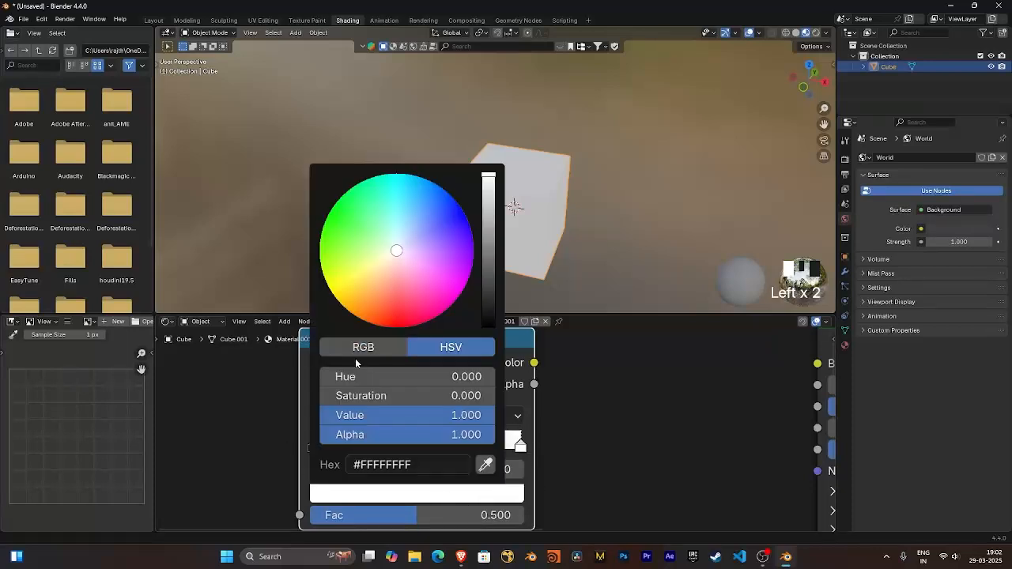
click(514, 412)
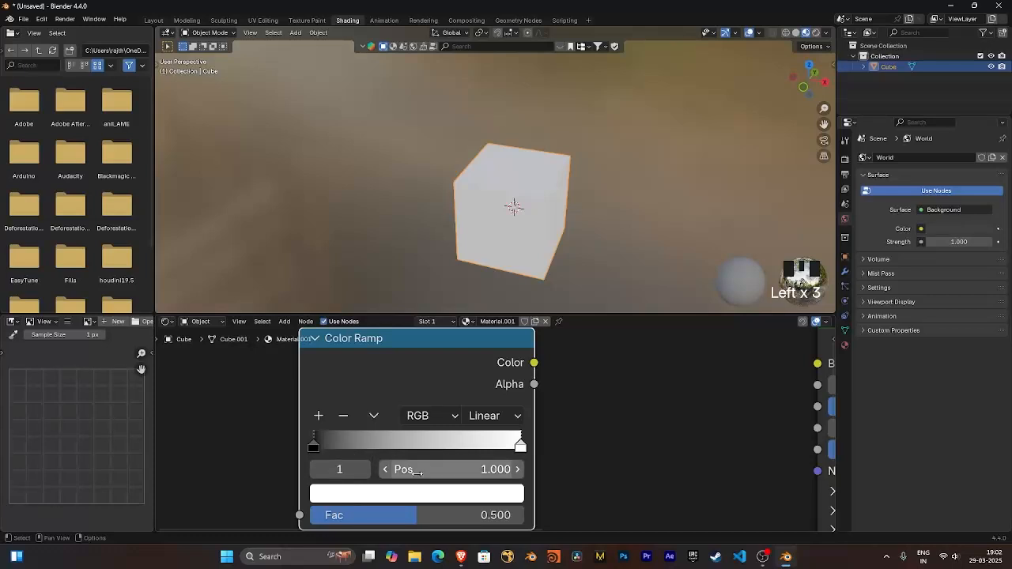
click(317, 469)
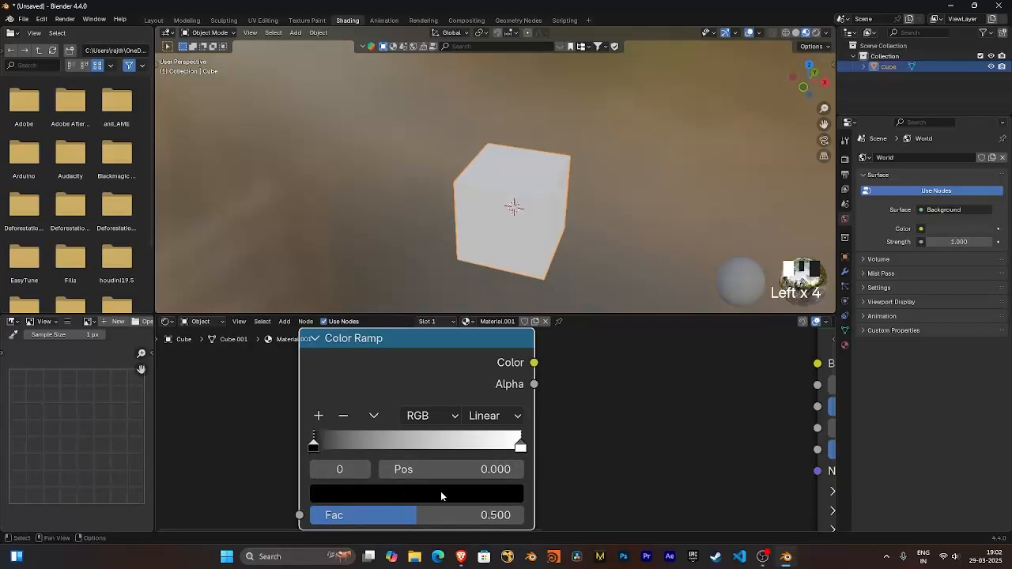
drag(427, 470, 376, 476)
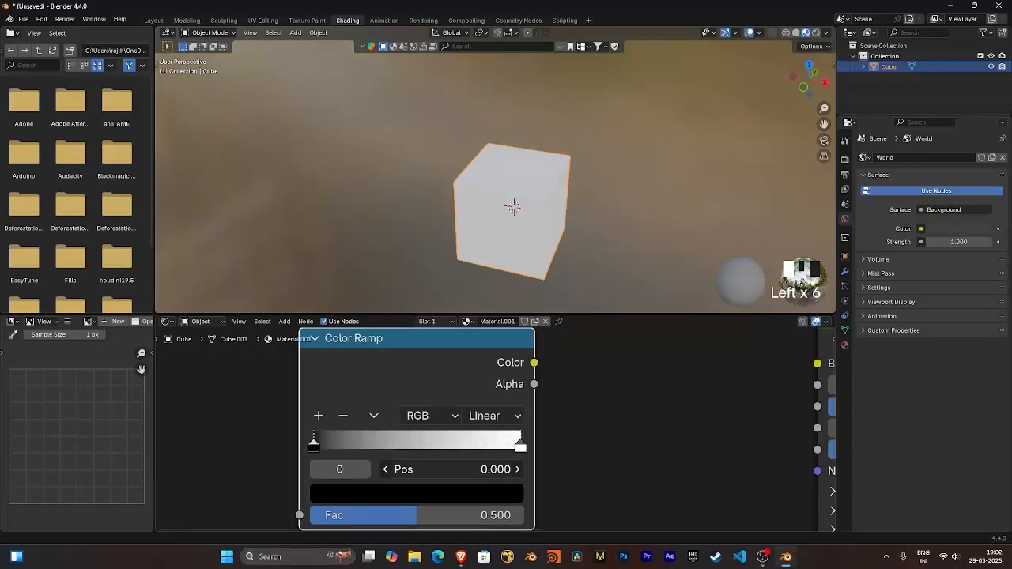
Add a colour stop in the middle of the Color Ramp gradient and remove it again
click(318, 415)
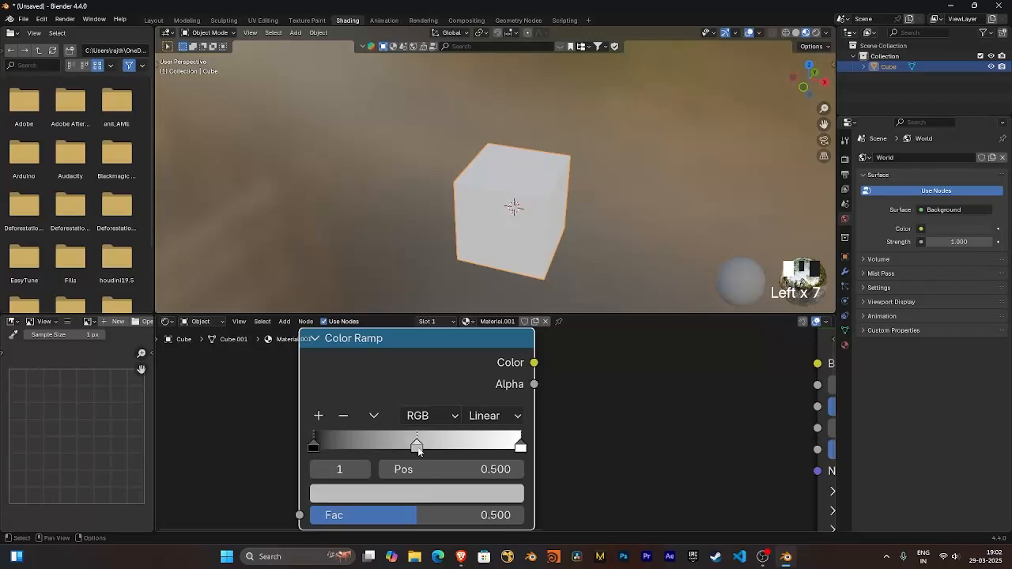
mouse_move(418, 448)
mouse_down()
mouse_move(435, 450)
mouse_move(412, 448)
mouse_up()
click(342, 418)
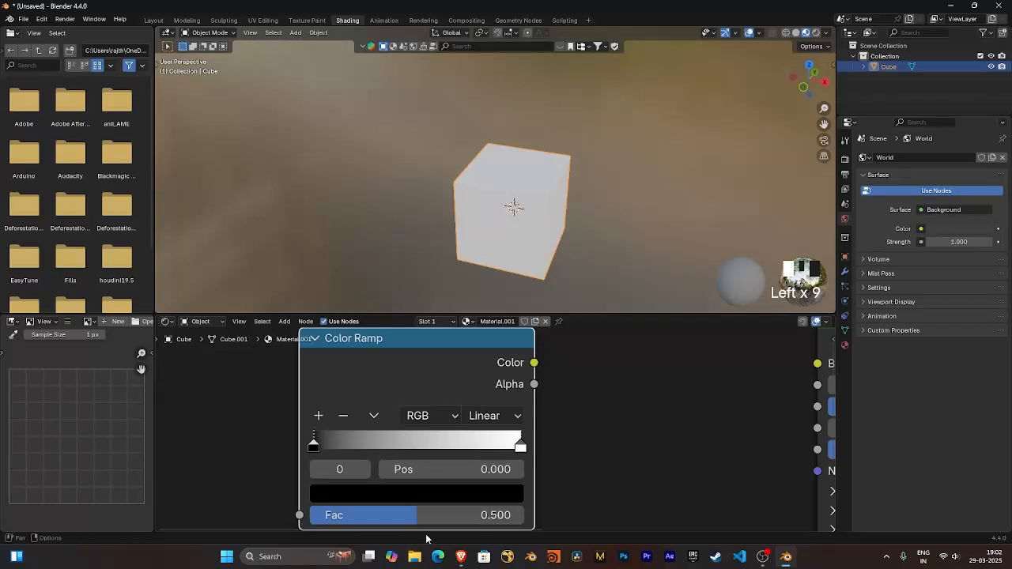
Connect the Color Ramp's Color output to the Base Color input of the Principled BSDF node
middle_drag(601, 480, 587, 465)
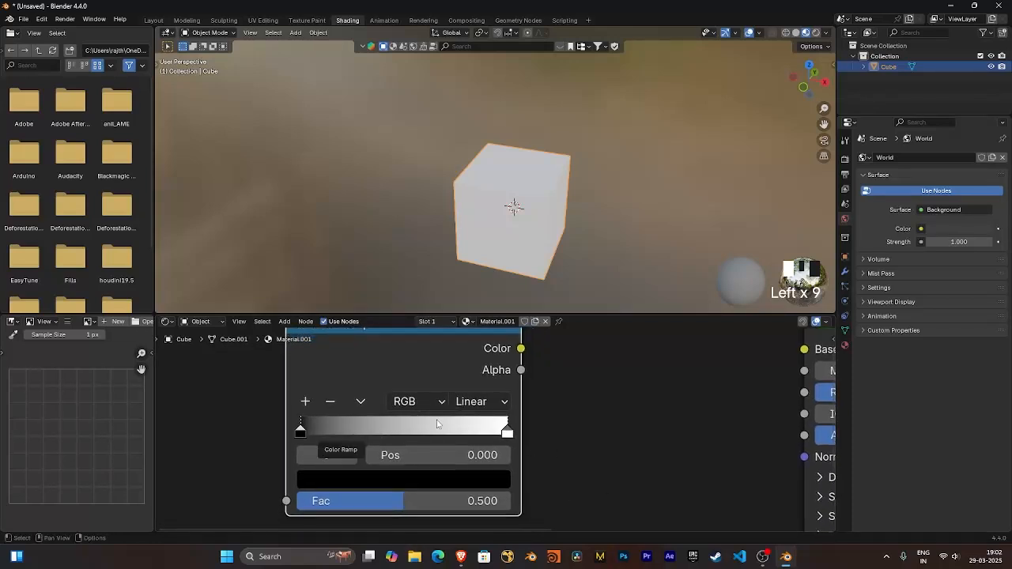
middle_drag(559, 407, 430, 466)
drag(394, 408, 677, 408)
scroll(593, 441, down, 1)
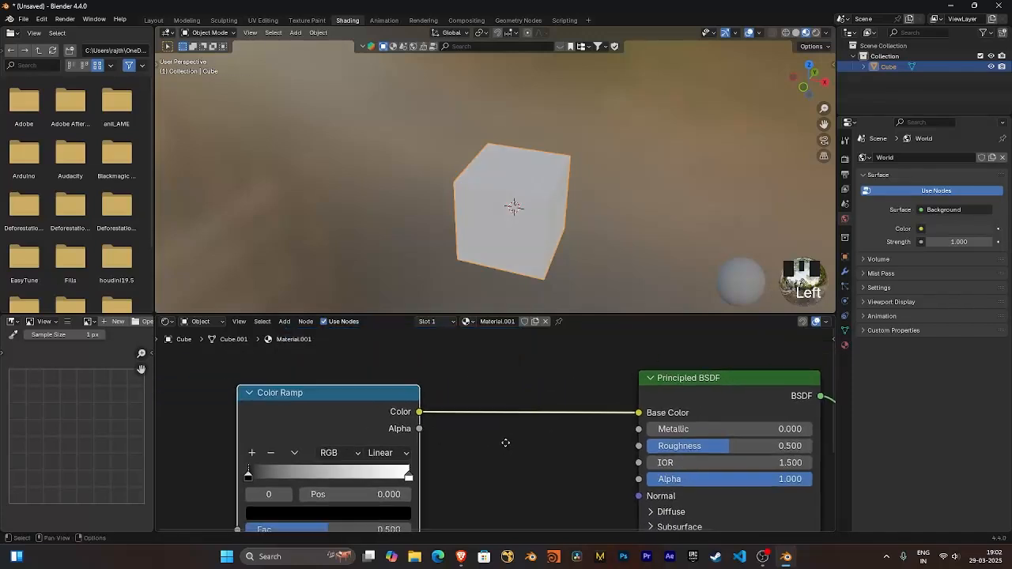
Change the Color Ramp's Fac value to 0.000, raise it to 1.000 and return it to 0.500
middle_drag(529, 502, 638, 445)
scroll(608, 430, up, 2)
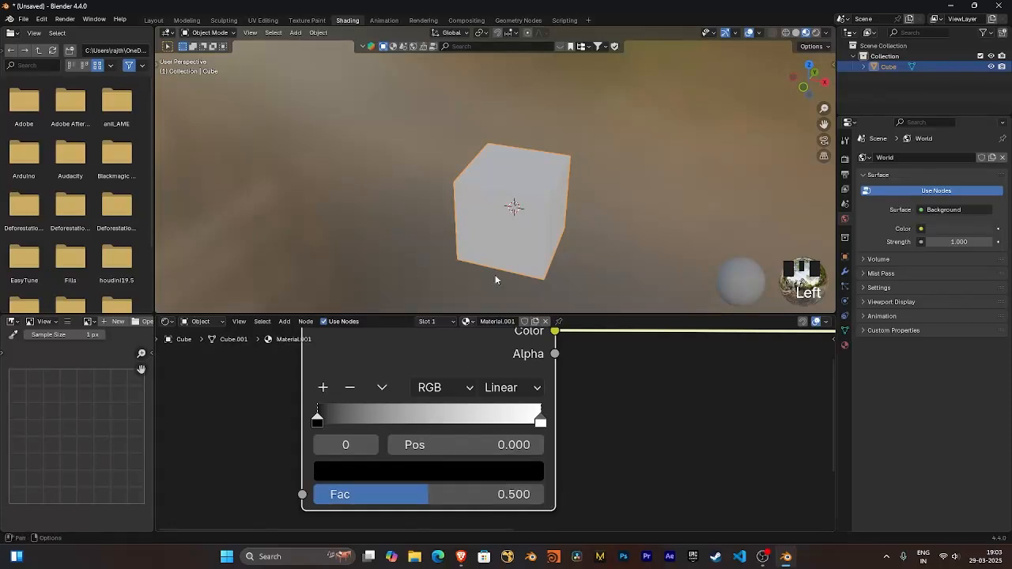
drag(476, 495, 312, 496)
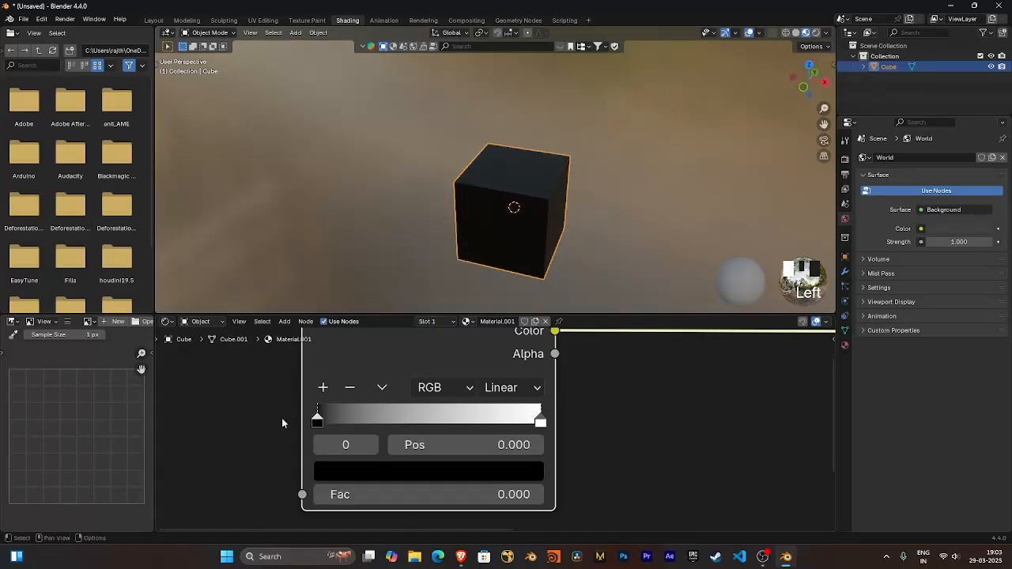
drag(346, 495, 544, 496)
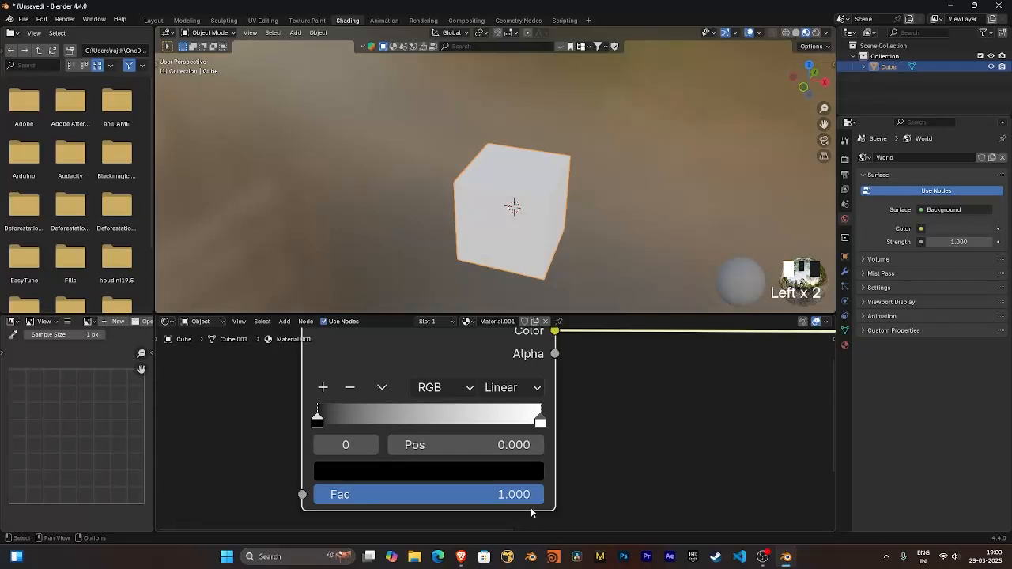
drag(525, 495, 428, 496)
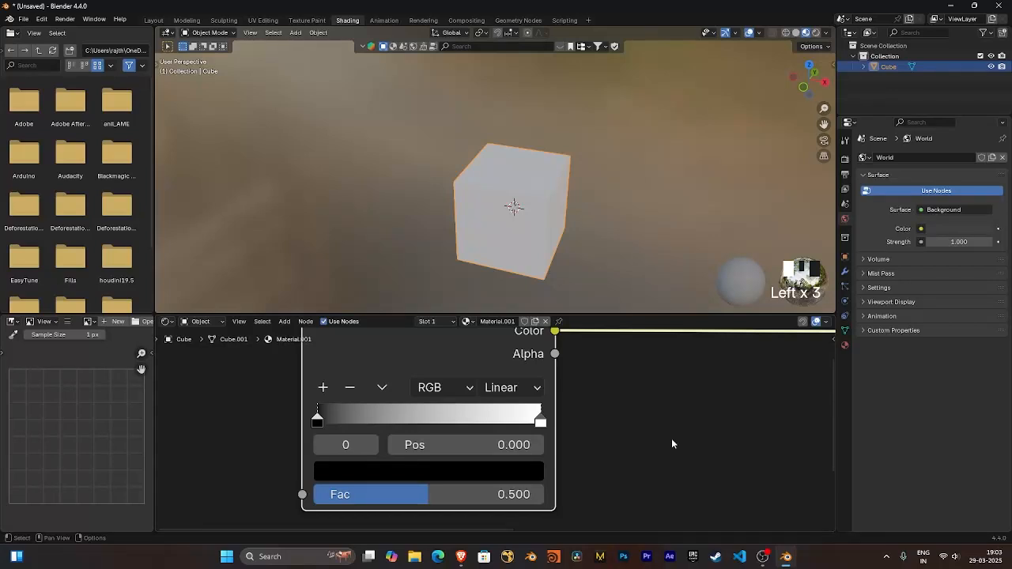
Examine the Color Ramp's Color Mode and Interpolation options without choosing different ones
scroll(642, 409, down, 2)
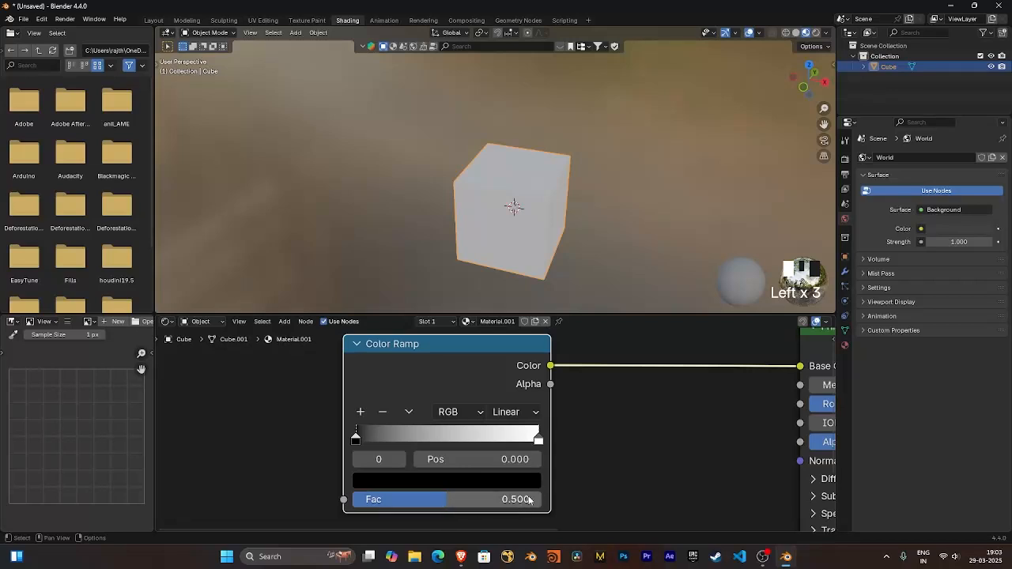
scroll(618, 405, down, 1)
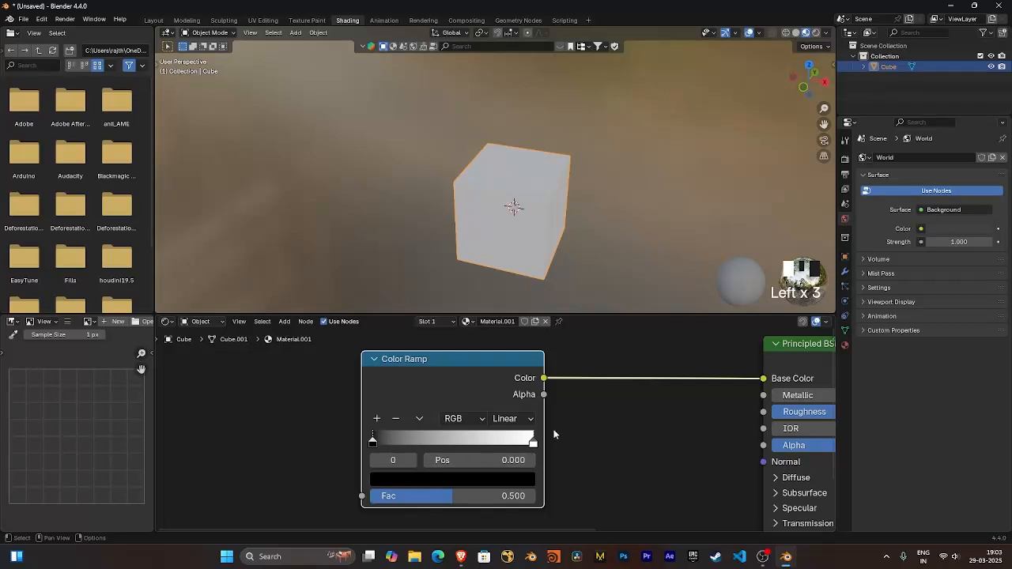
scroll(545, 428, down, 2)
scroll(601, 427, up, 4)
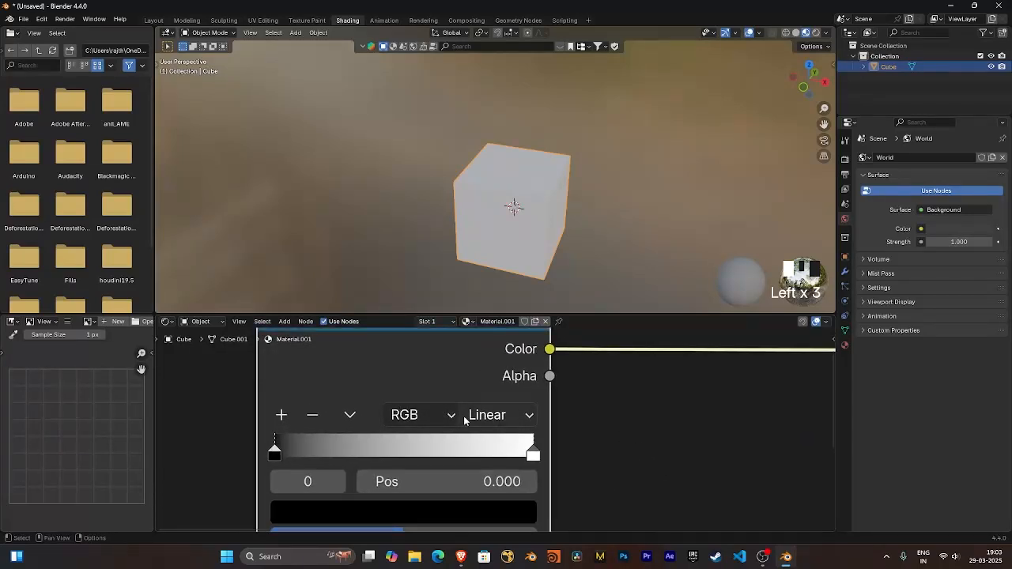
click(433, 415)
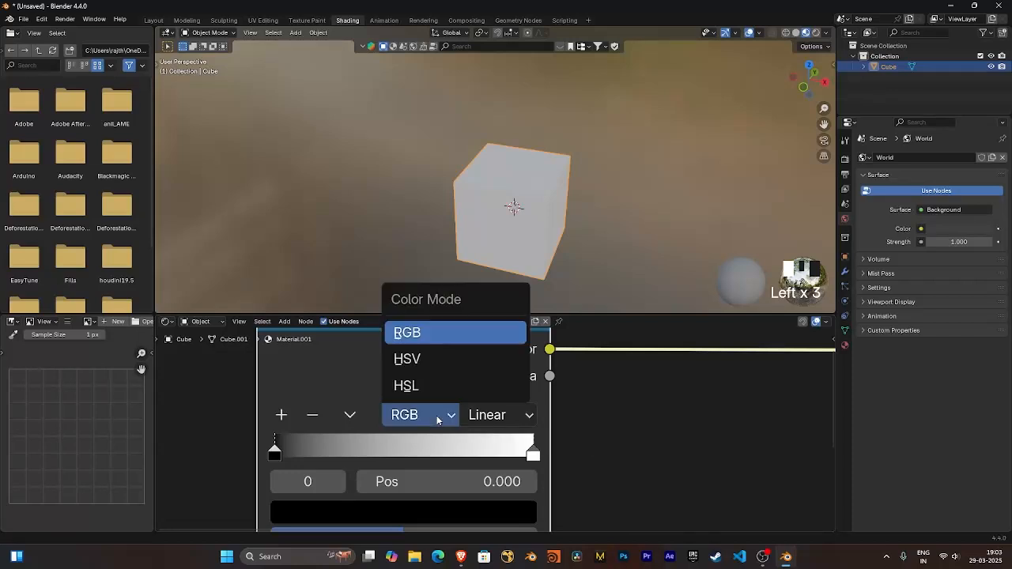
click(485, 417)
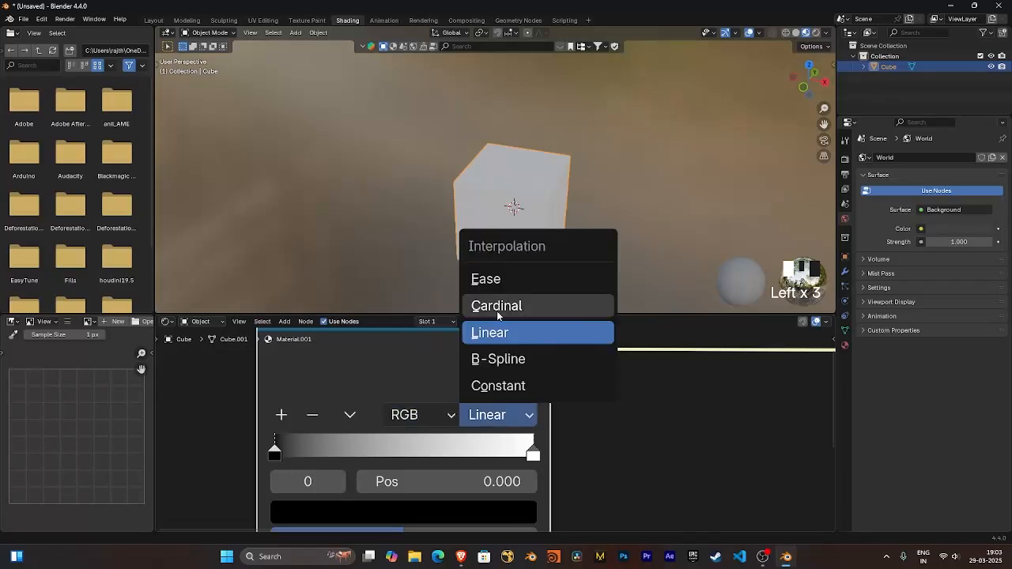
scroll(577, 423, down, 1)
scroll(584, 419, down, 2)
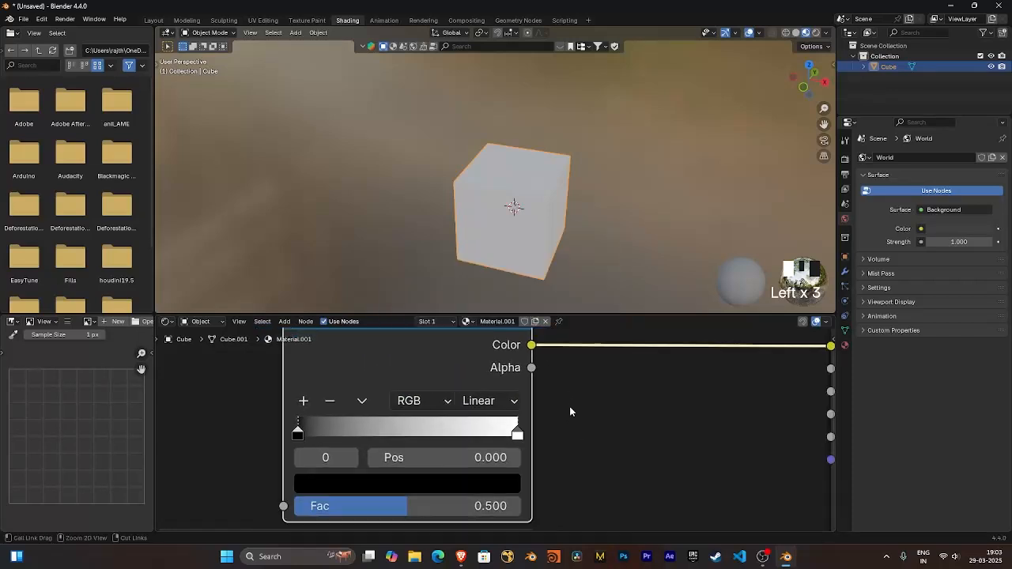
middle_drag(568, 455, 559, 460)
scroll(556, 415, up, 1)
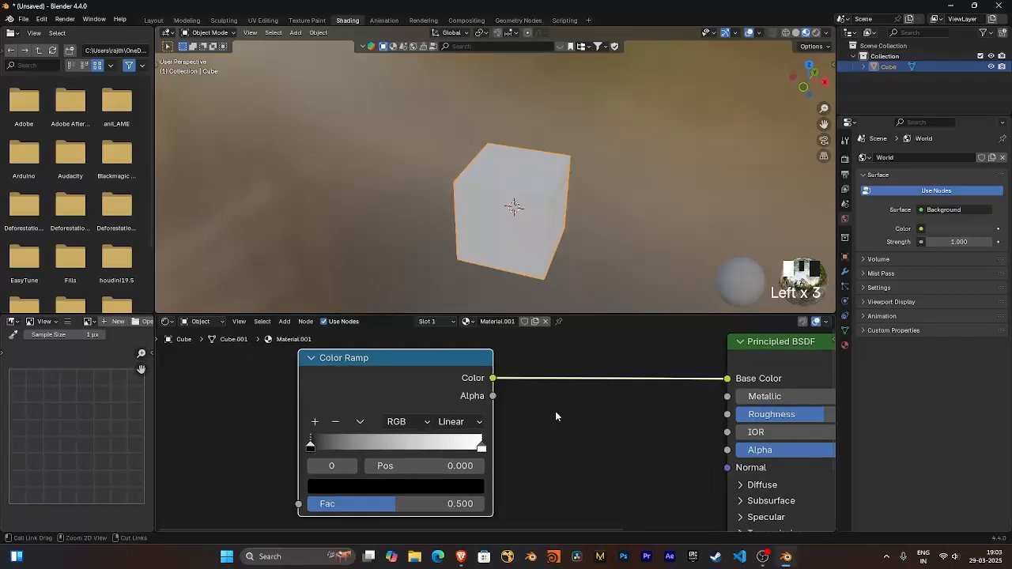
scroll(556, 427, down, 2)
scroll(557, 439, up, 2)
mouse_move(556, 420)
middle_down()
mouse_move(572, 424)
mouse_move(569, 409)
mouse_move(572, 432)
mouse_move(555, 431)
middle_up()
scroll(574, 423, up, 1)
scroll(571, 419, down, 3)
drag(463, 382, 459, 387)
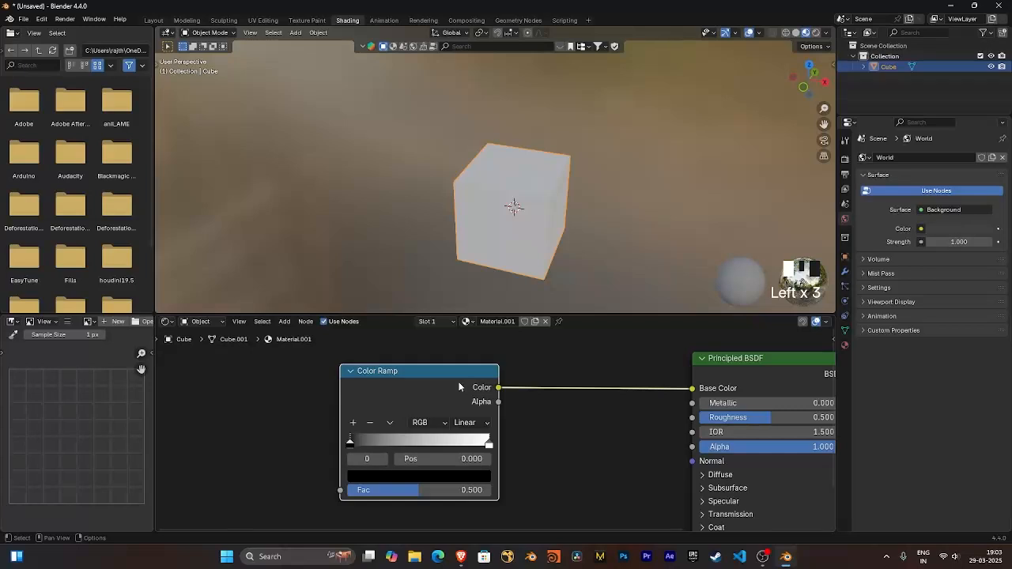
scroll(519, 414, down, 1)
middle_drag(519, 414, 592, 457)
ctrl+middle_drag(594, 450, 583, 412)
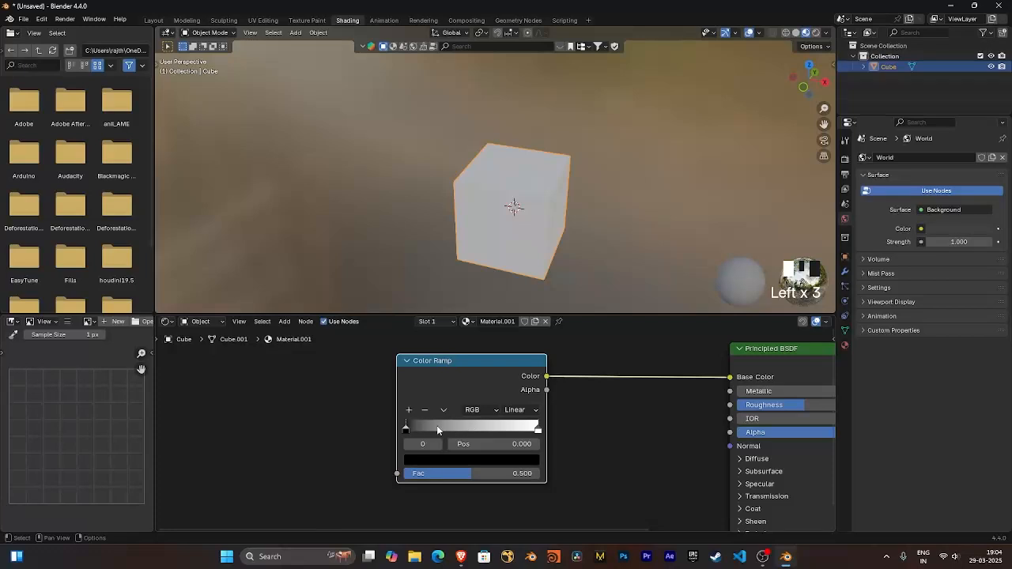
Add a Noise Texture node before the Color Ramp and connect its Fac output to the Color Ramp's Fac input
drag(408, 429, 377, 431)
middle_drag(315, 425, 358, 432)
scroll(340, 427, up, 1)
ctrl+click(355, 433)
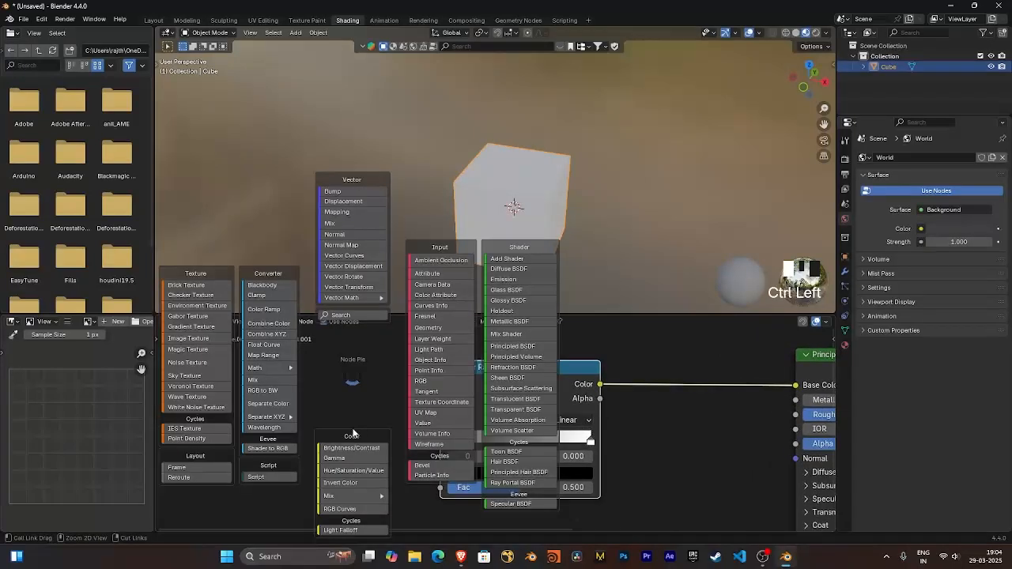
click(197, 378)
right_click(235, 369)
ctrl+click(415, 429)
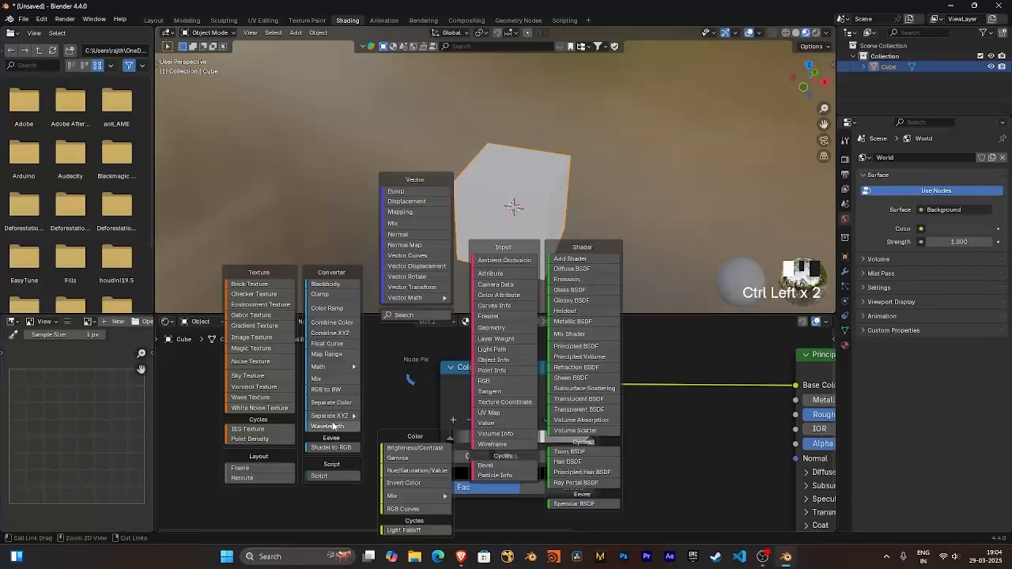
click(273, 361)
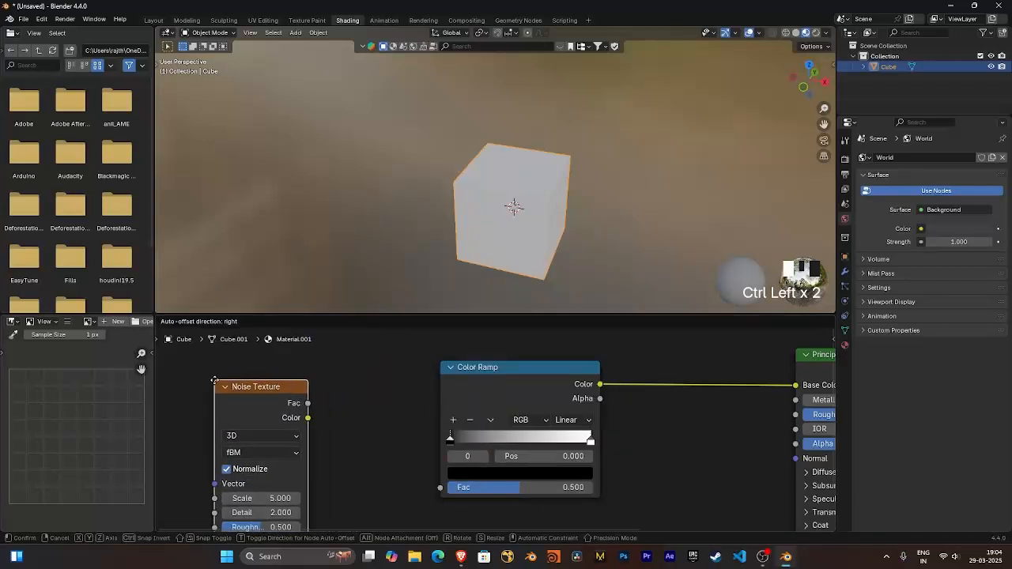
click(315, 403)
drag(315, 403, 441, 487)
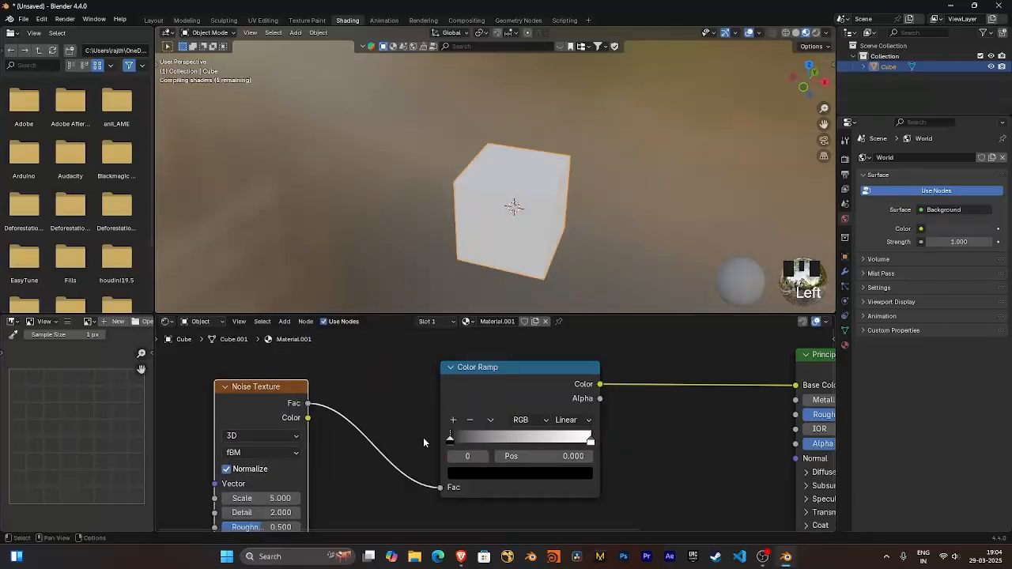
middle_drag(423, 437, 408, 470)
ctrl+click(525, 419)
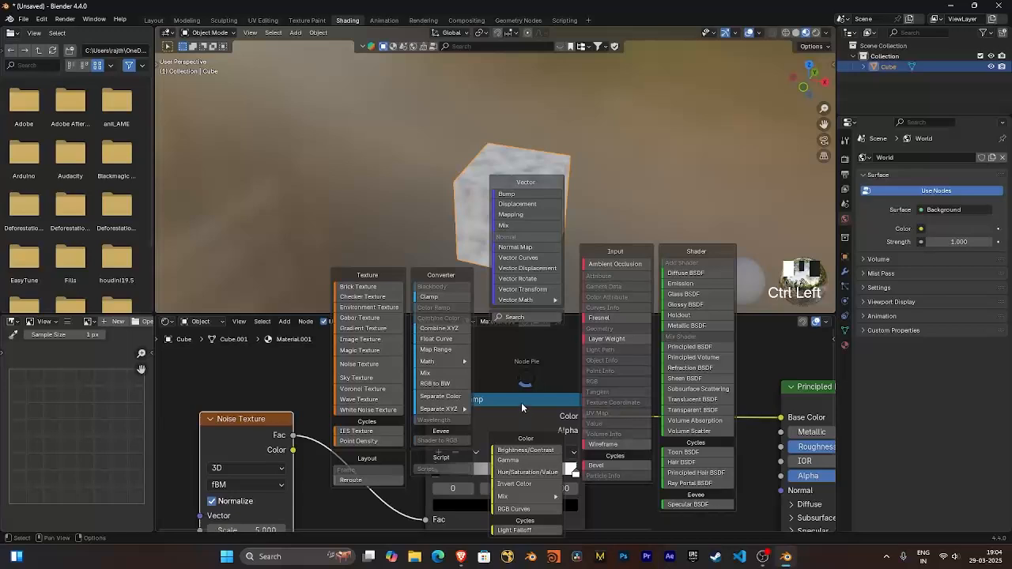
right_click(519, 410)
drag(512, 423, 511, 421)
Move the Color Ramp's black stop to 0.314 and back to 0.000 with the cube's surface in close view
middle_drag(514, 205, 567, 143)
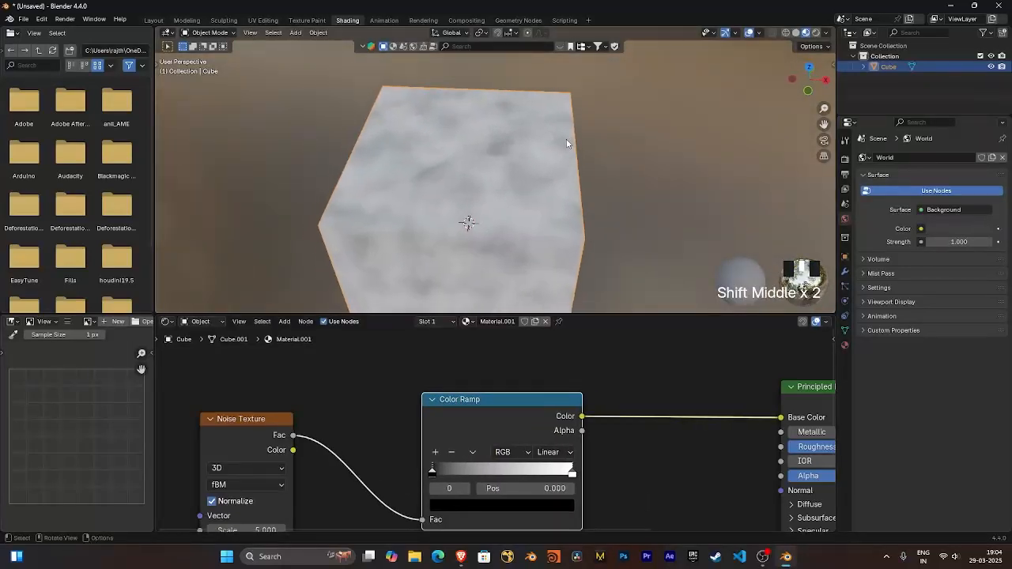
scroll(655, 490, up, 4)
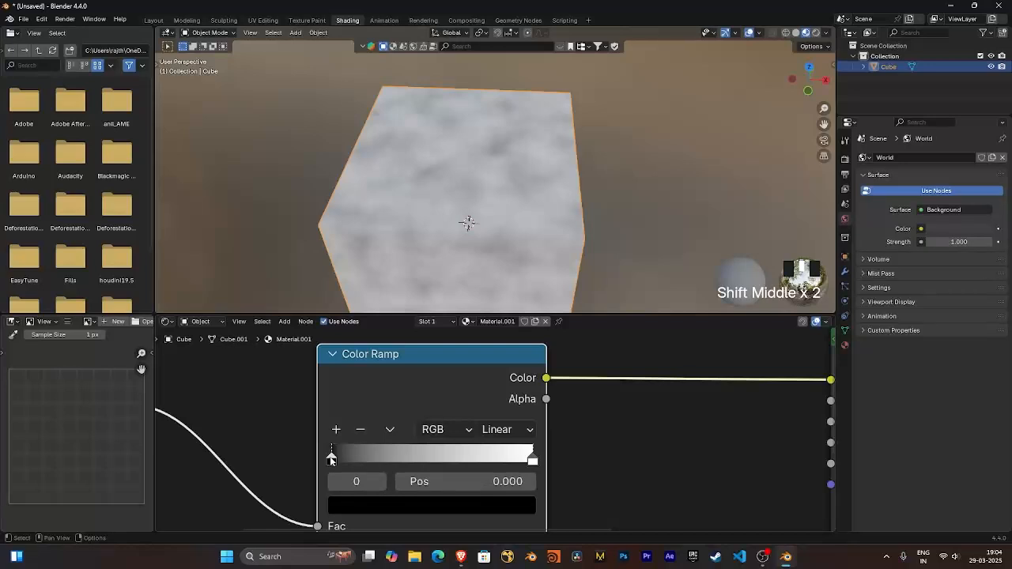
drag(331, 459, 394, 460)
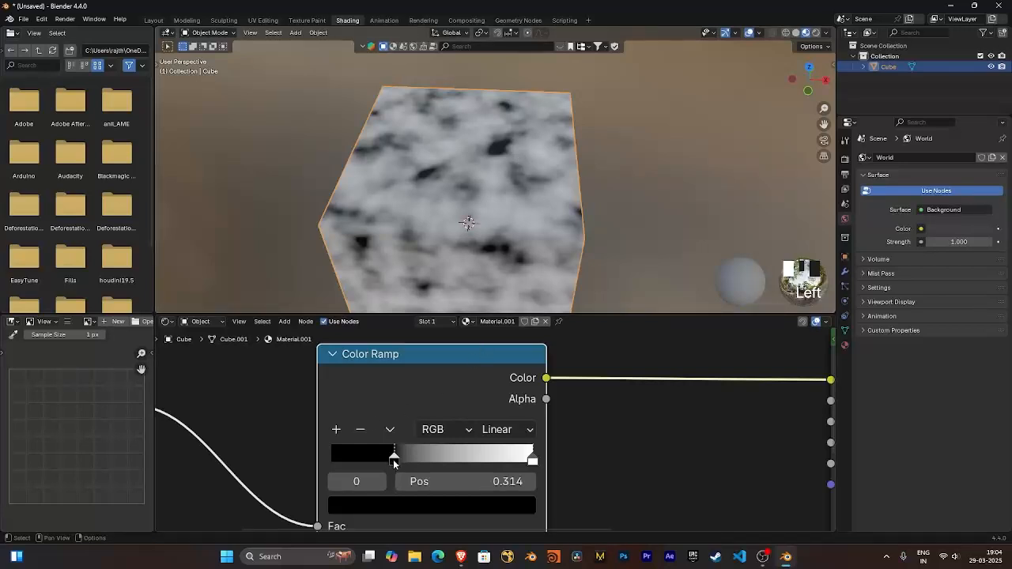
drag(394, 461, 322, 462)
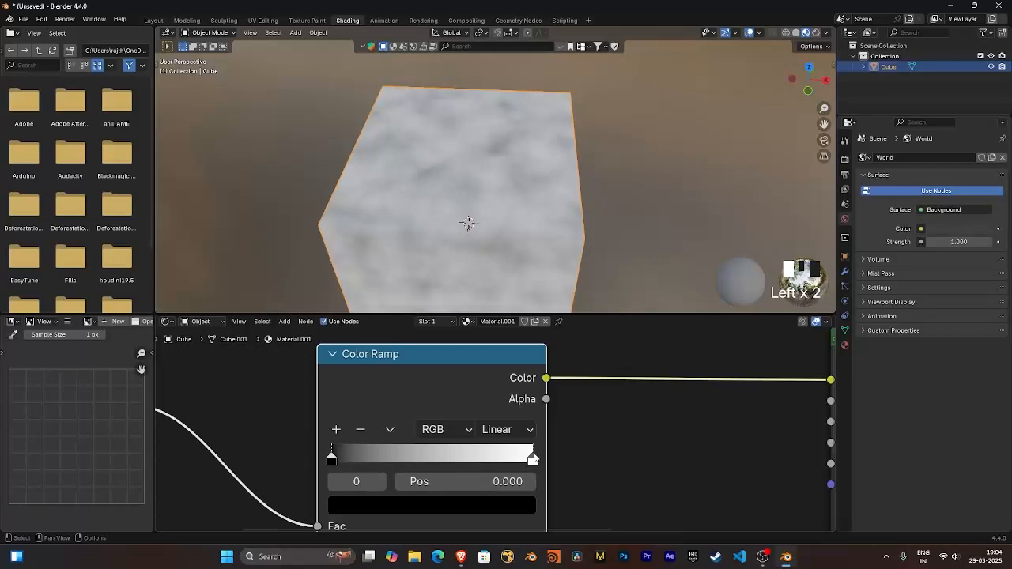
Bring the black and white stops together near the gradient's middle, white at 0.532, and return both to the ends
drag(333, 459, 425, 464)
drag(533, 461, 437, 461)
ctrl+middle_drag(507, 213, 483, 225)
shift+middle_drag(478, 229, 447, 227)
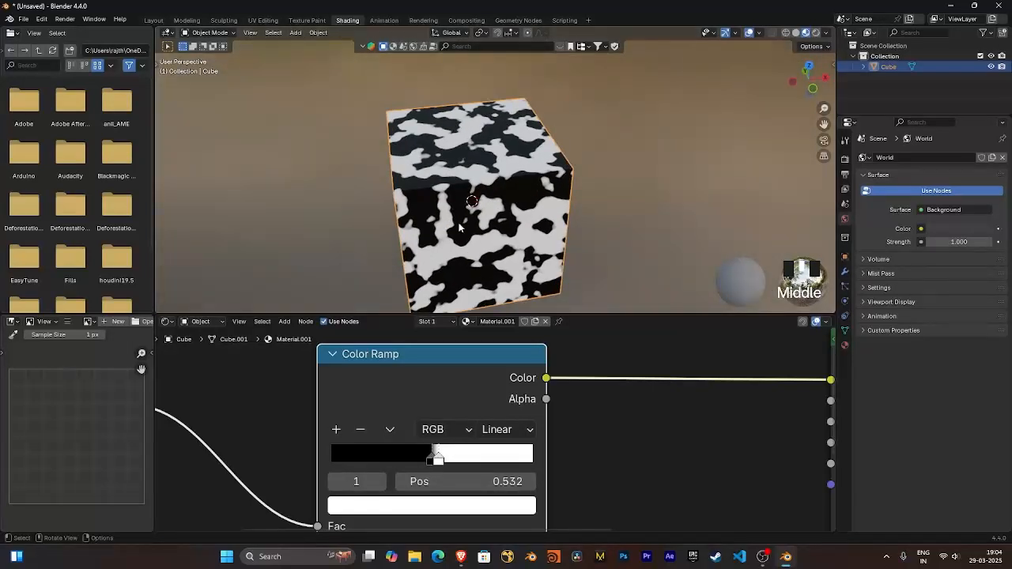
drag(439, 459, 531, 459)
drag(432, 461, 317, 459)
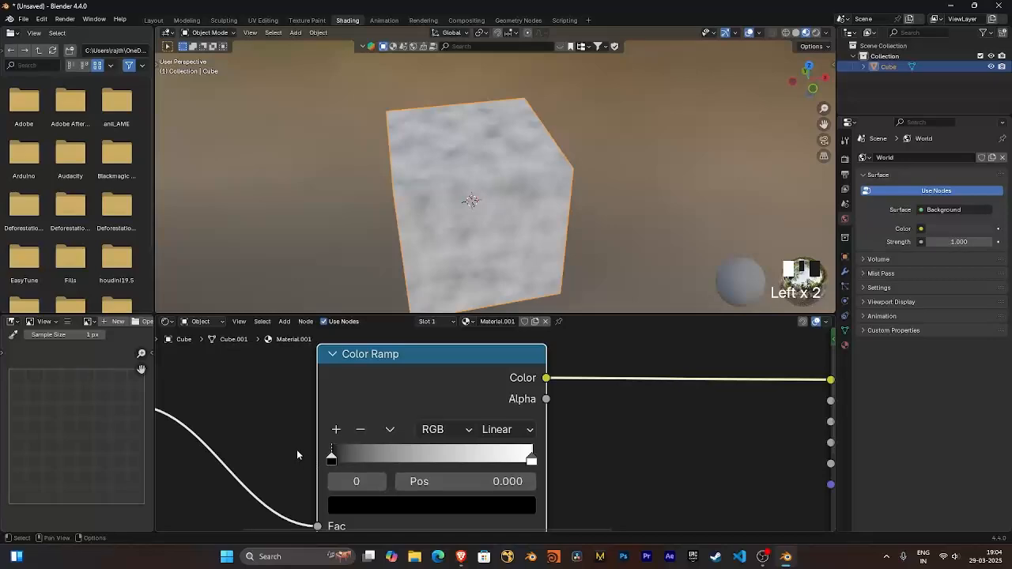
ctrl+middle_drag(297, 449, 309, 445)
middle_drag(713, 504, 546, 416)
middle_drag(545, 416, 656, 407)
click(556, 397)
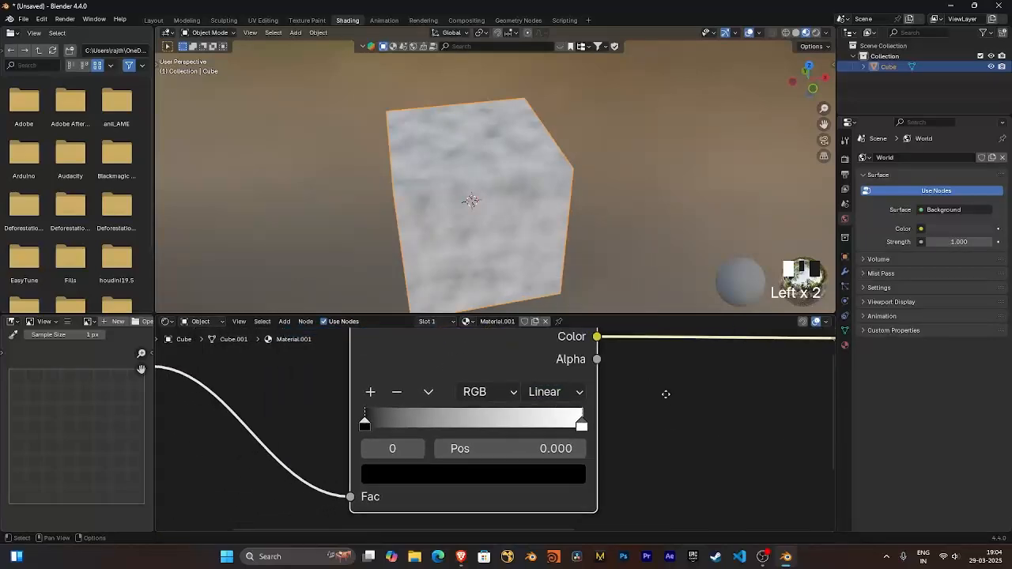
scroll(648, 441, down, 2)
middle_drag(648, 445, 627, 429)
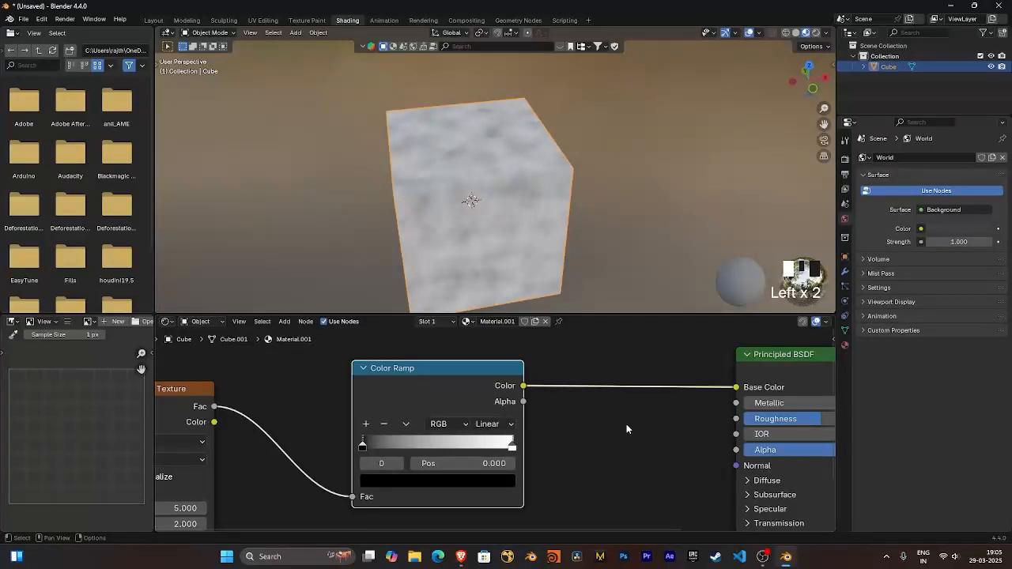
middle_drag(648, 479, 644, 458)
Add two colour stops to the Color Ramp gradient and set the stop at 0.249 to red
scroll(657, 453, up, 1)
scroll(601, 429, up, 4)
middle_drag(601, 428, 654, 434)
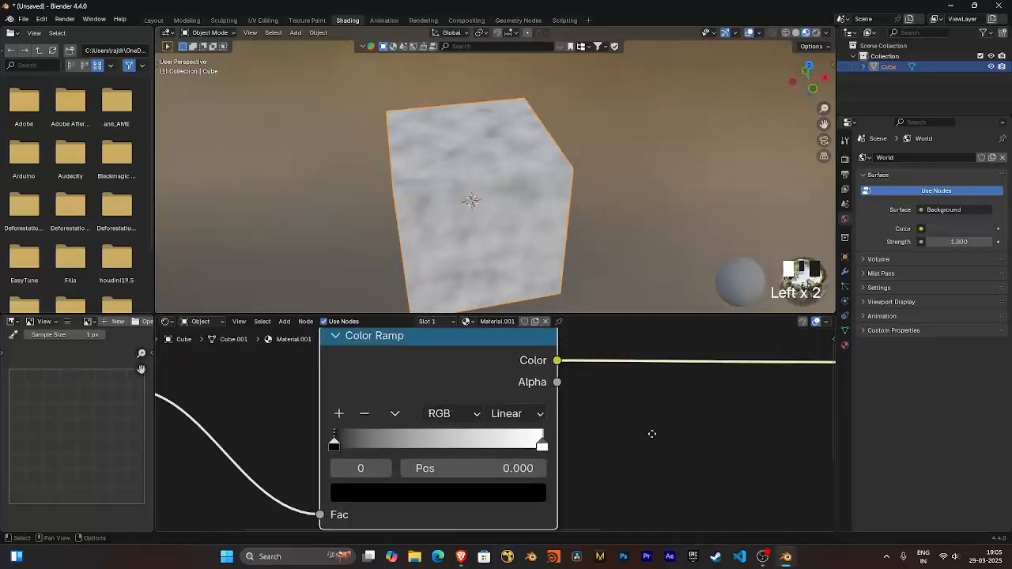
click(338, 415)
click(339, 415)
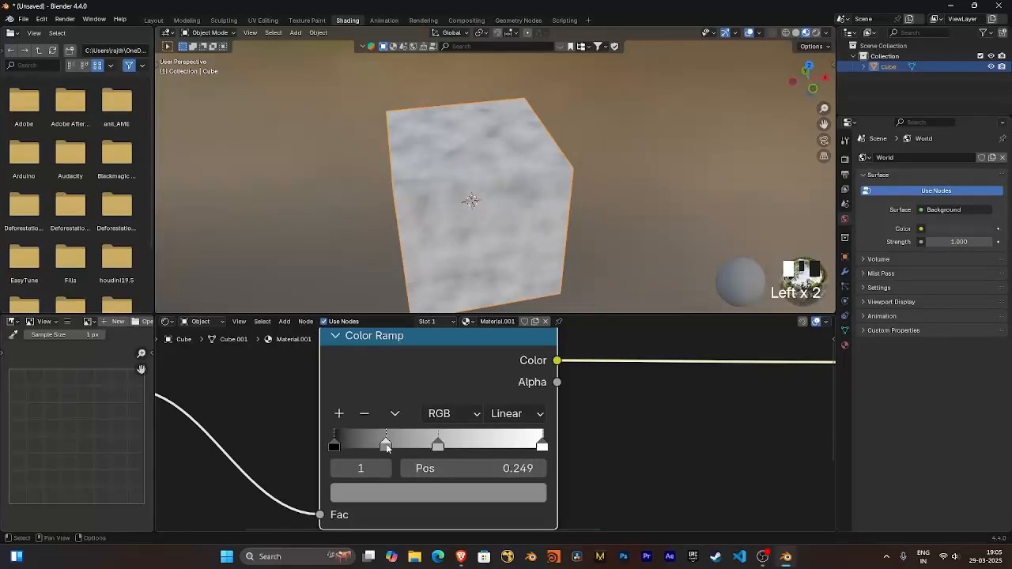
click(400, 485)
drag(425, 307, 427, 326)
drag(511, 238, 510, 172)
Set the Color Ramp's stop at 0.498 to blue and its last stop to bright green
click(438, 443)
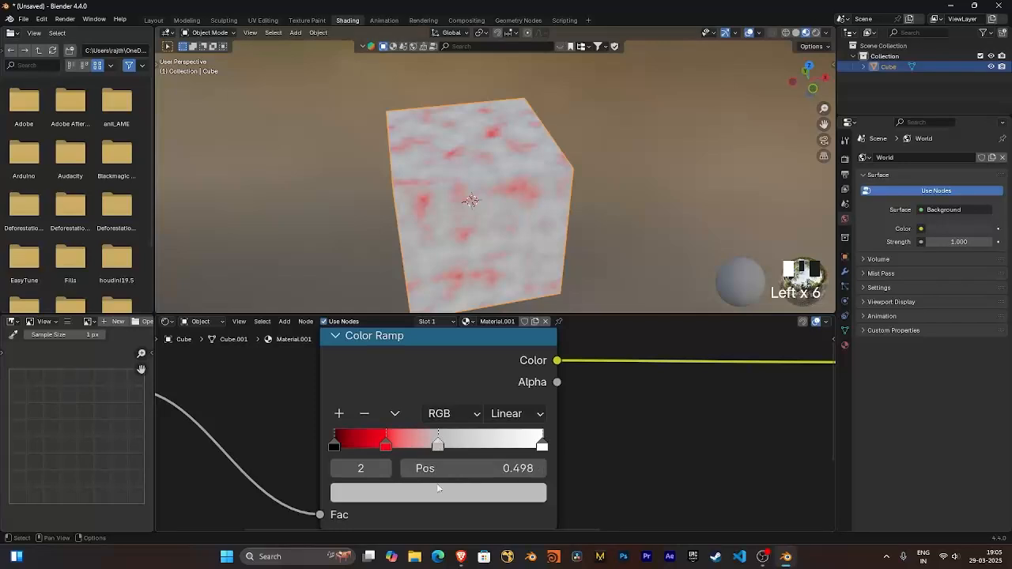
click(438, 489)
click(481, 208)
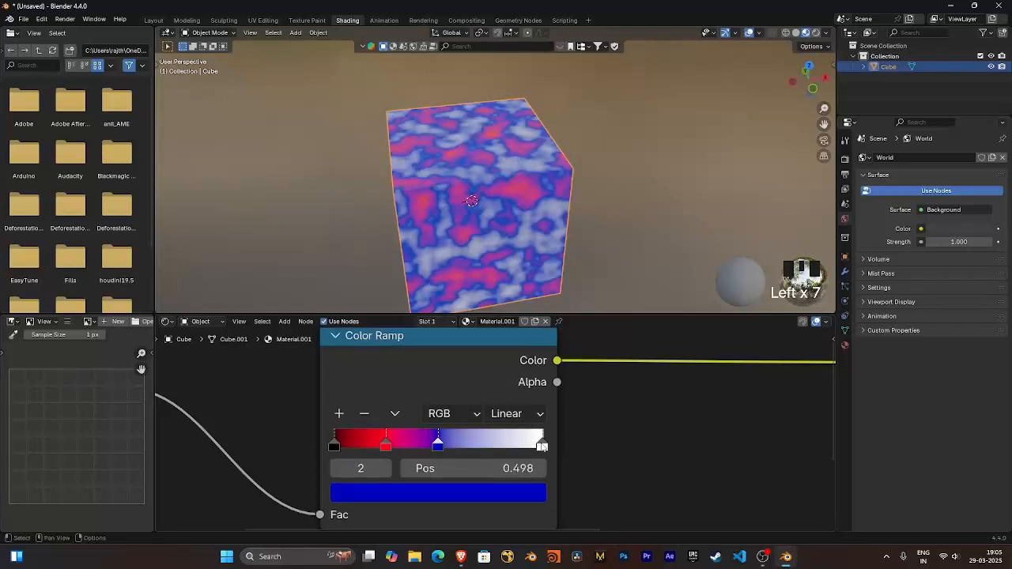
click(542, 445)
click(438, 492)
click(352, 211)
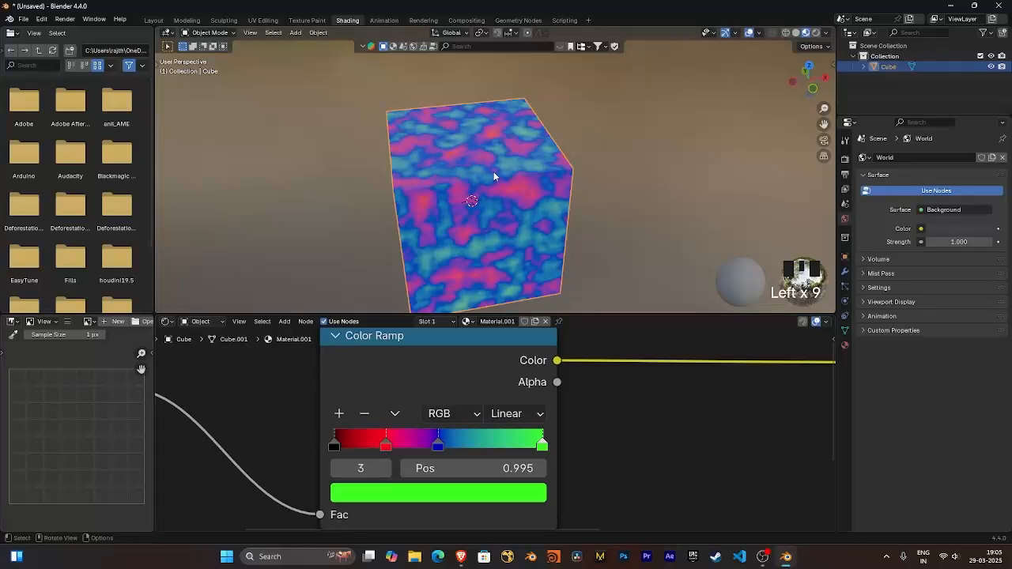
ctrl+middle_drag(514, 160, 576, 160)
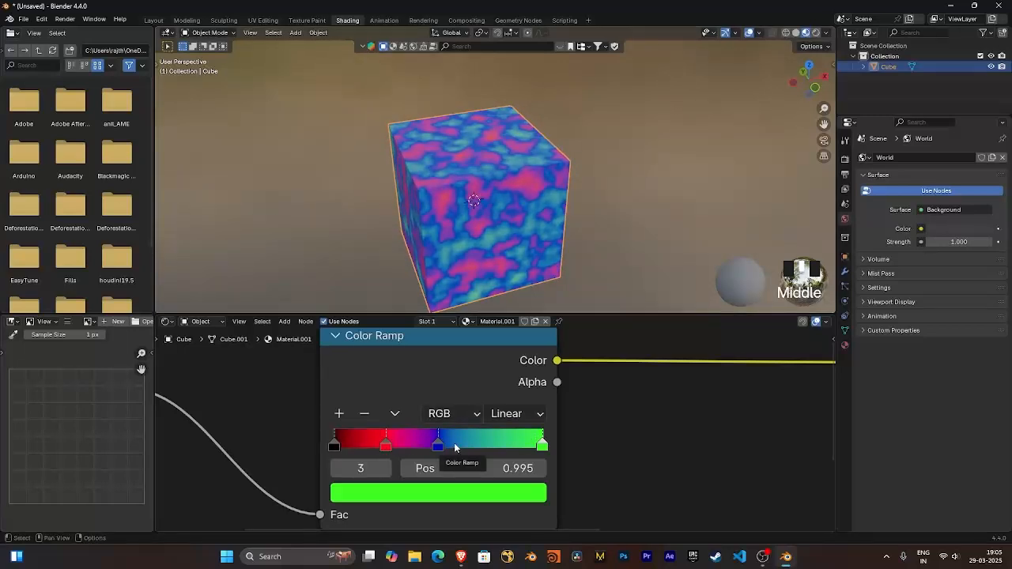
Reset the Color Ramp to its default gradient and flip it so that white comes first
click(395, 414)
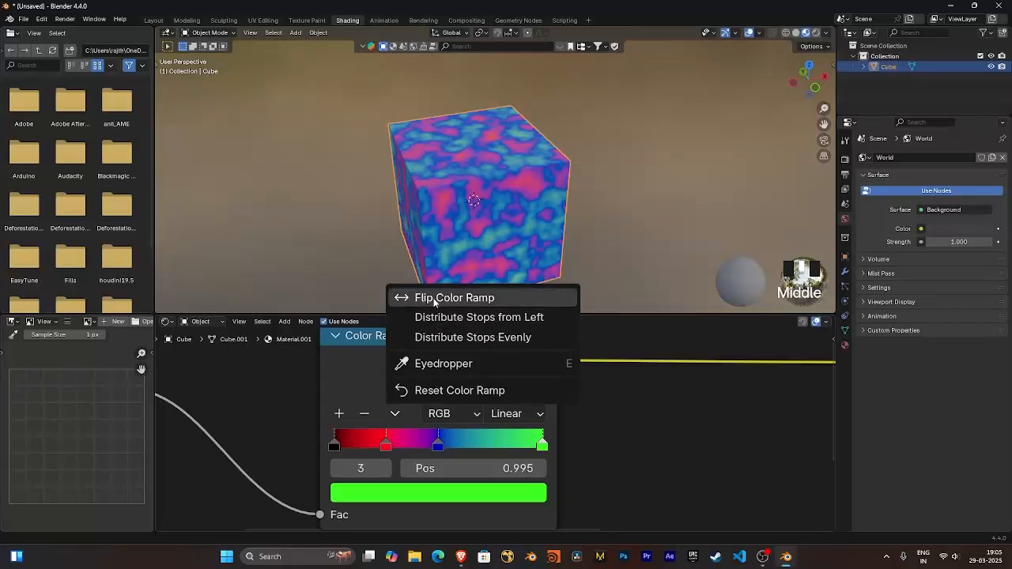
click(435, 390)
click(395, 413)
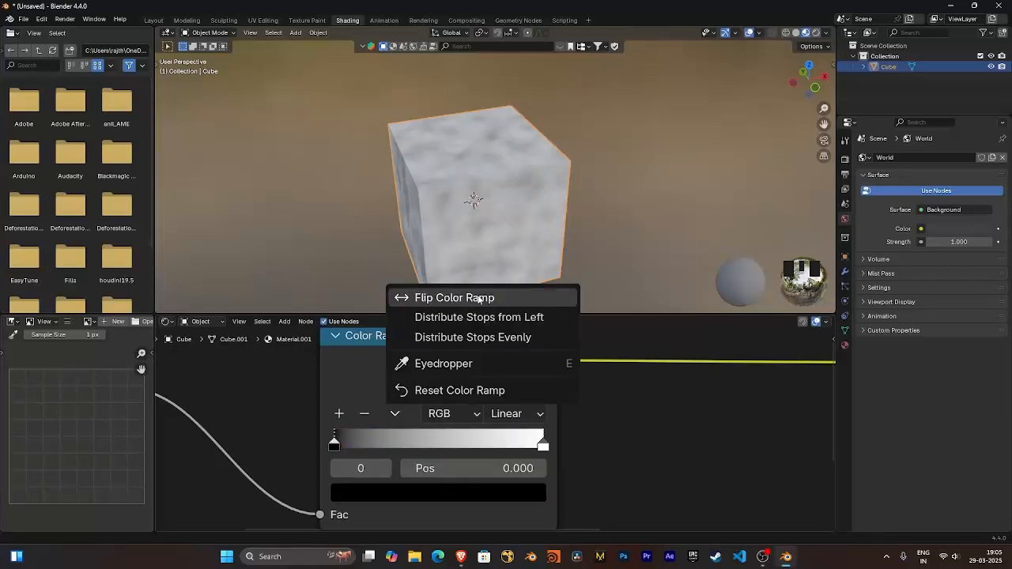
click(431, 298)
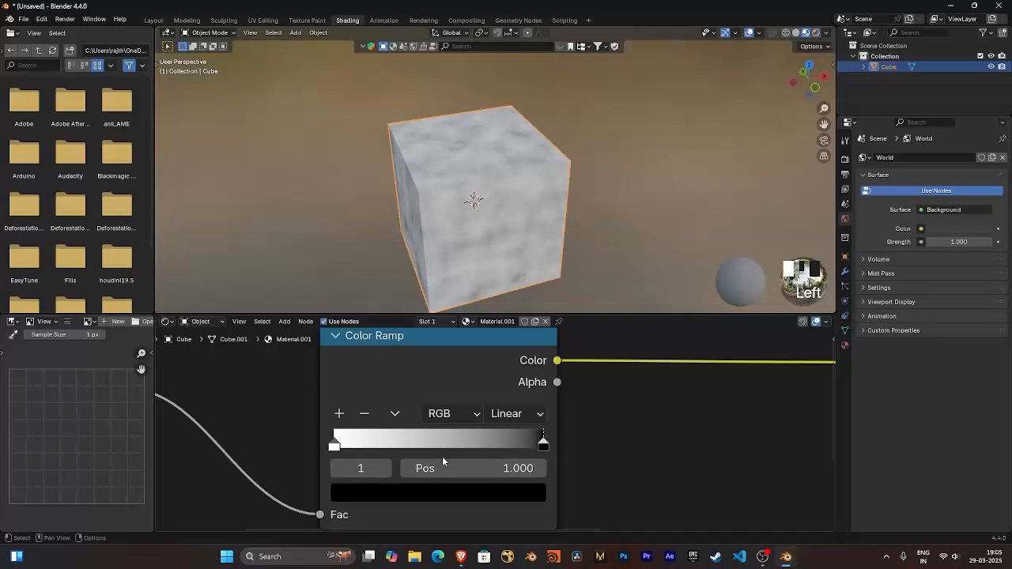
Add four colour stops to the Color Ramp's white-to-black gradient
click(395, 415)
click(338, 414)
click(338, 414)
click(339, 414)
click(338, 415)
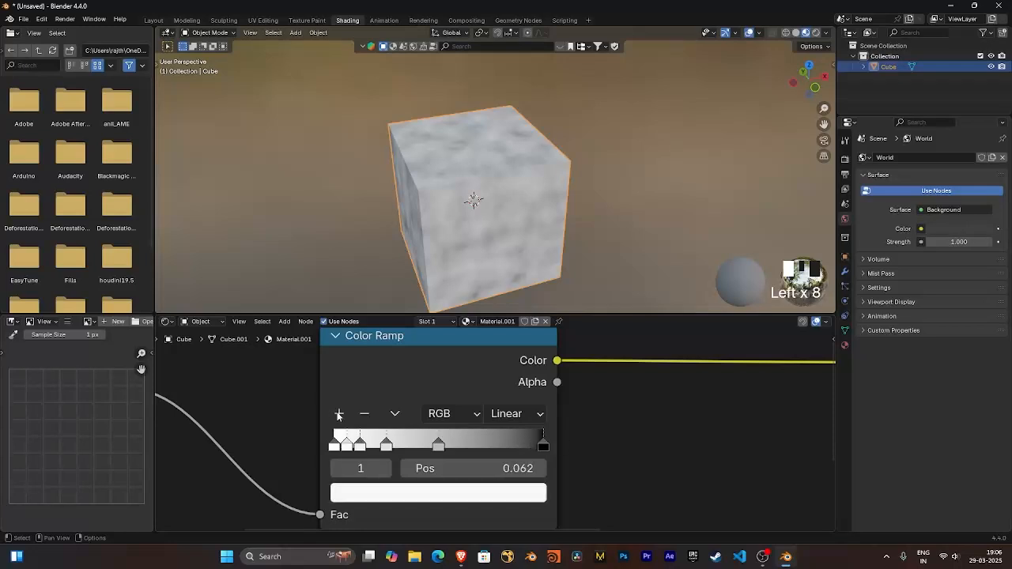
Remove the extra stop at 0.062 and spread the remaining inner stops along the gradient, two of them at 0.225 and 0.464
drag(439, 443, 472, 443)
drag(386, 442, 435, 444)
click(347, 442)
click(365, 413)
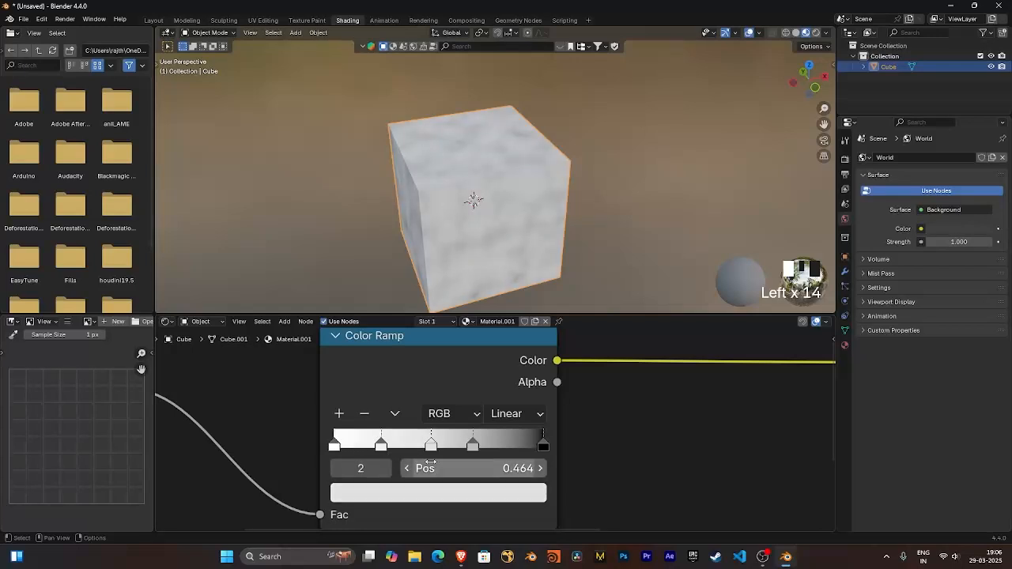
Colour the stop at 0.464 red, and move the next stop to 0.727 and make it bright blue
click(439, 493)
click(419, 322)
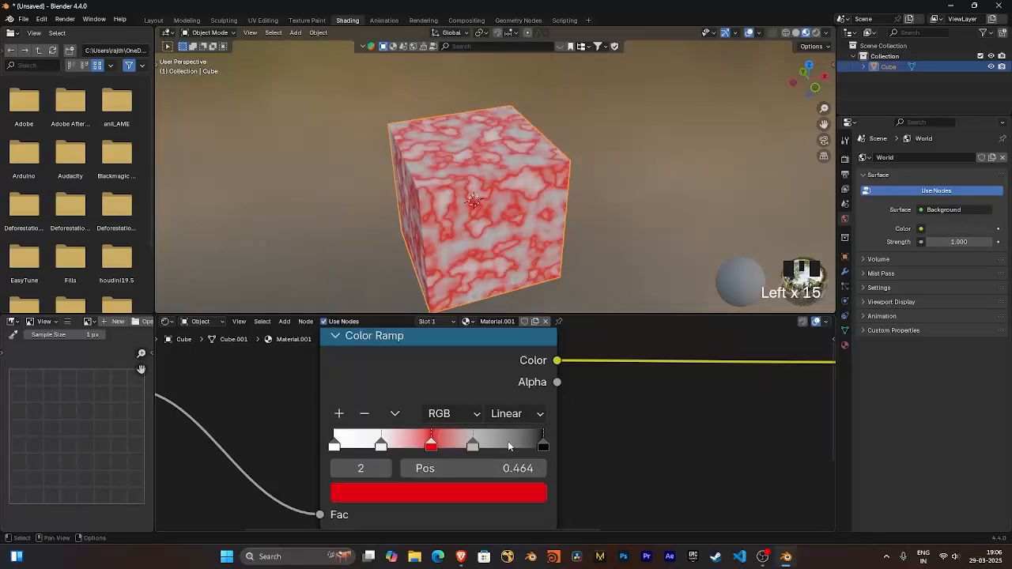
drag(473, 445, 486, 446)
click(485, 494)
click(487, 210)
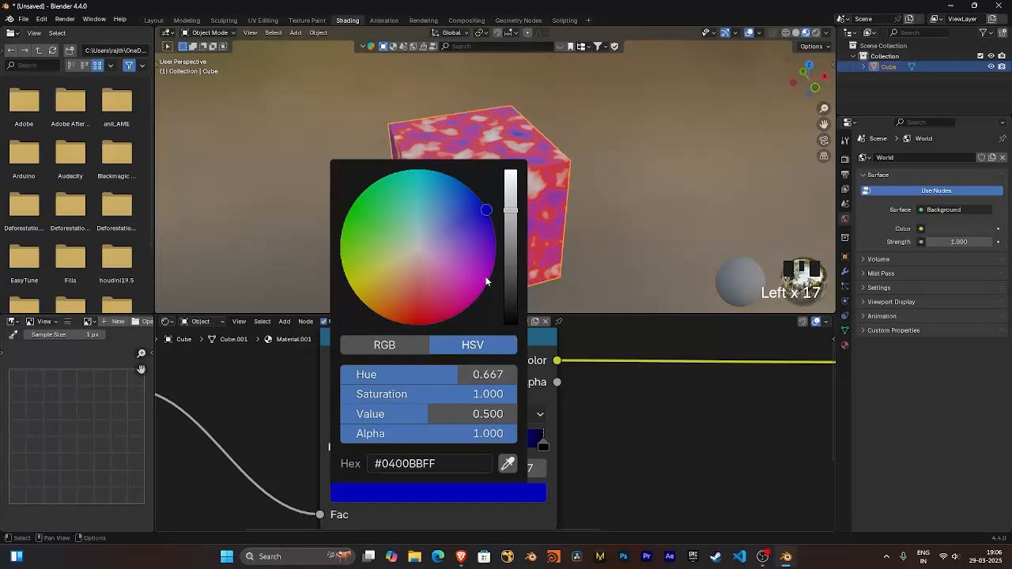
scroll(488, 277, down, 1)
drag(511, 214, 511, 169)
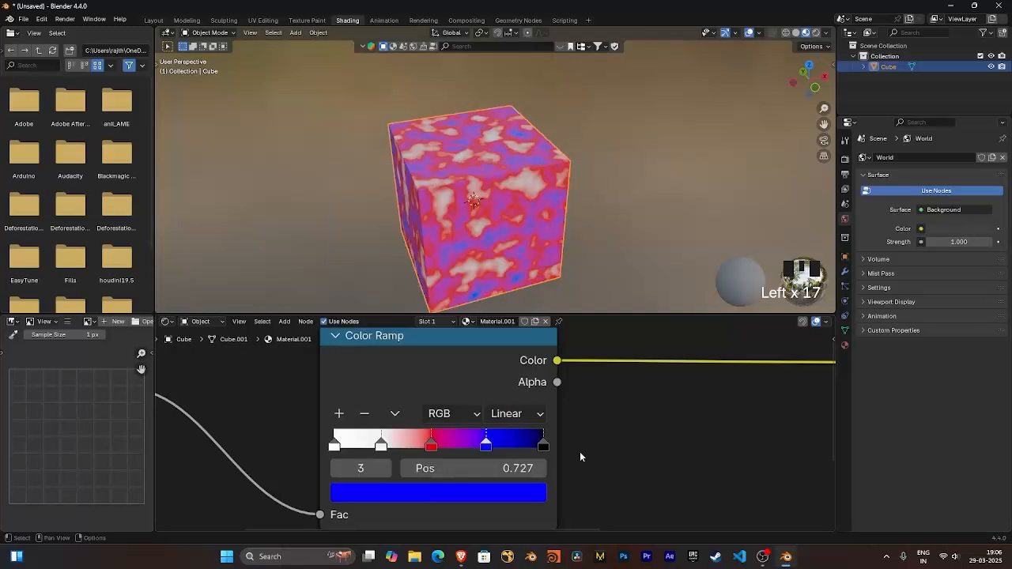
Set the Color Ramp's stop at 0.225 to bright green
click(381, 445)
click(423, 493)
click(353, 204)
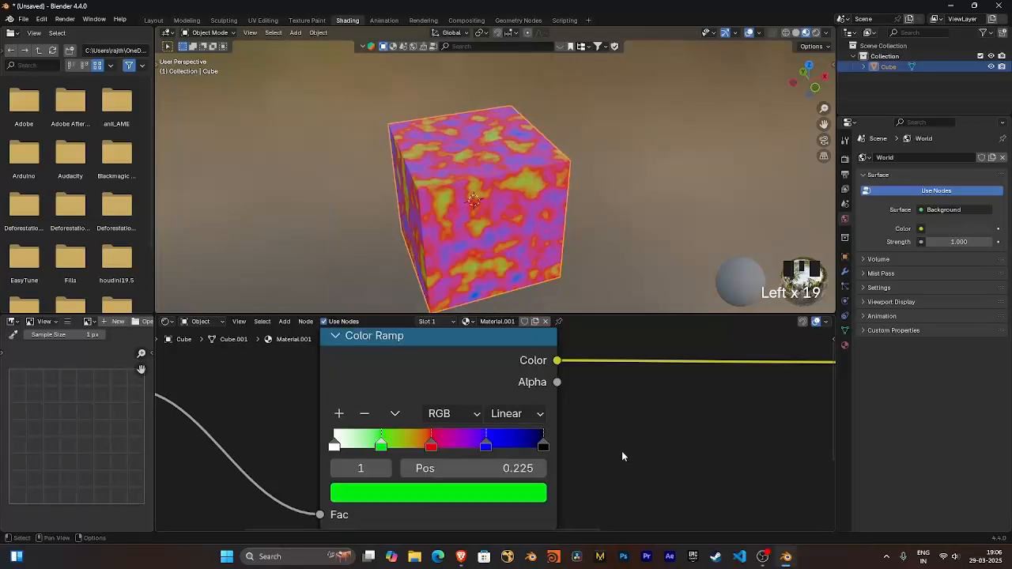
Distribute the Color Ramp's stops from the left, and redistribute them evenly across the whole gradient
middle_drag(600, 449, 623, 440)
click(417, 404)
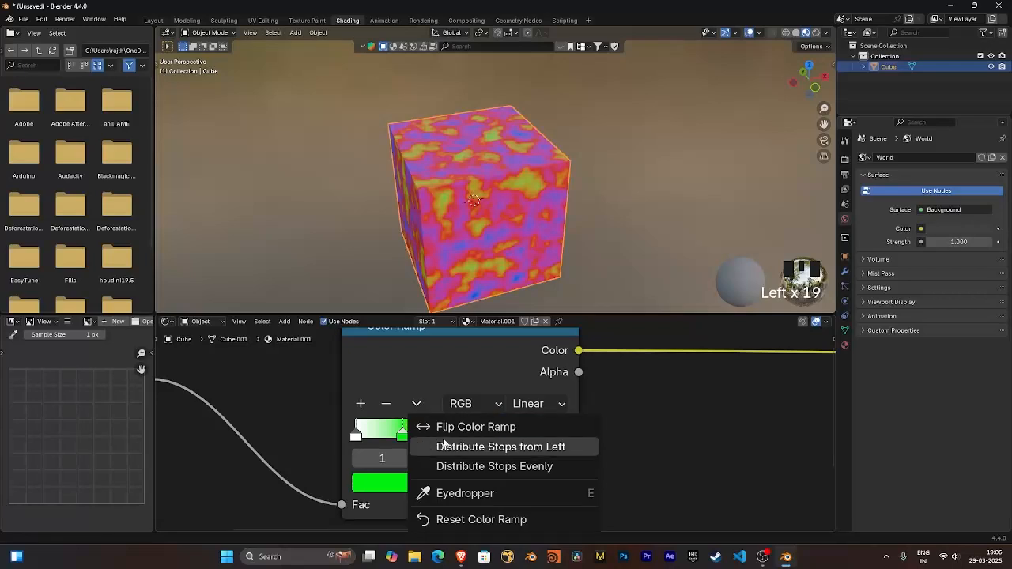
click(454, 448)
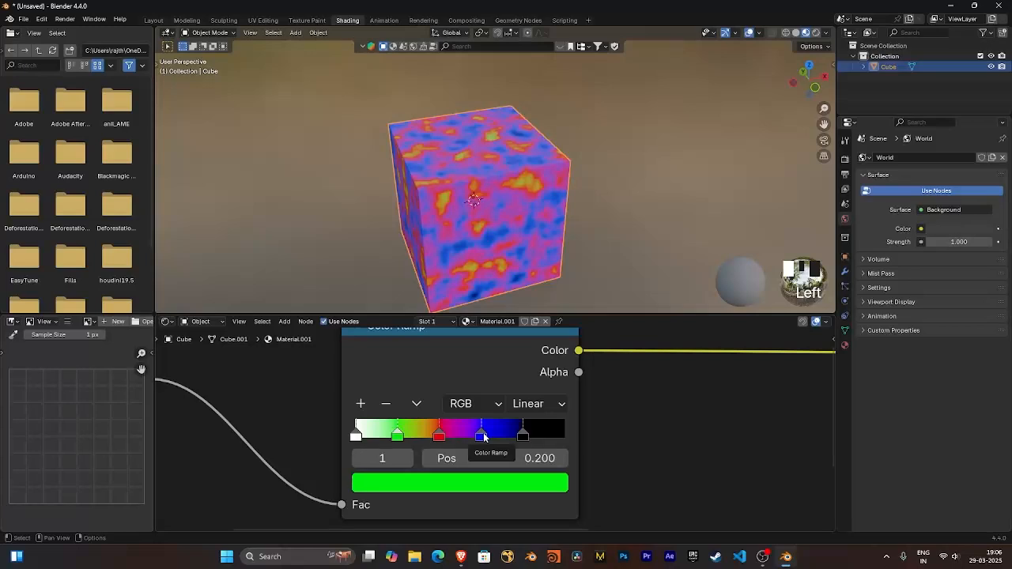
click(356, 434)
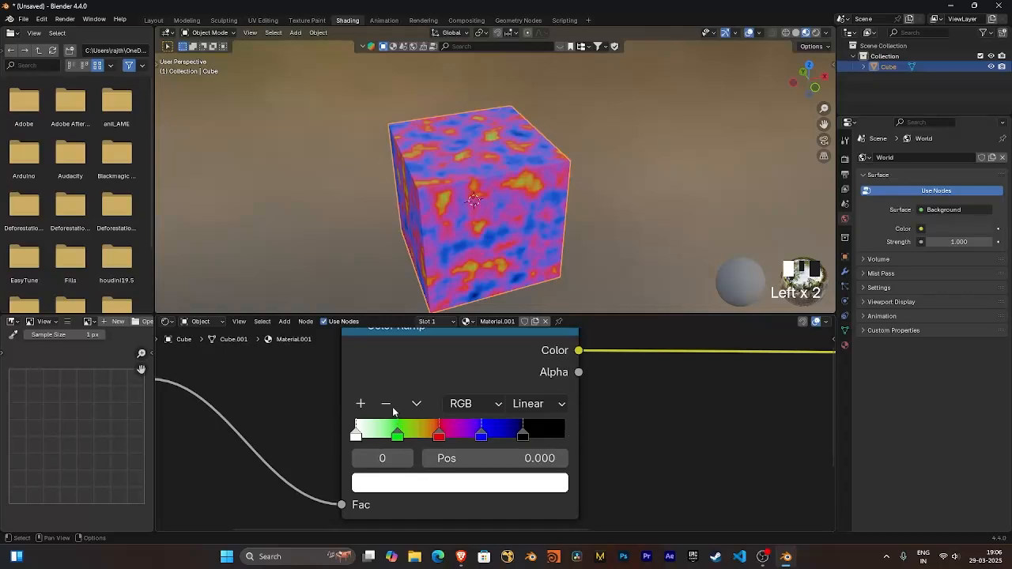
click(414, 410)
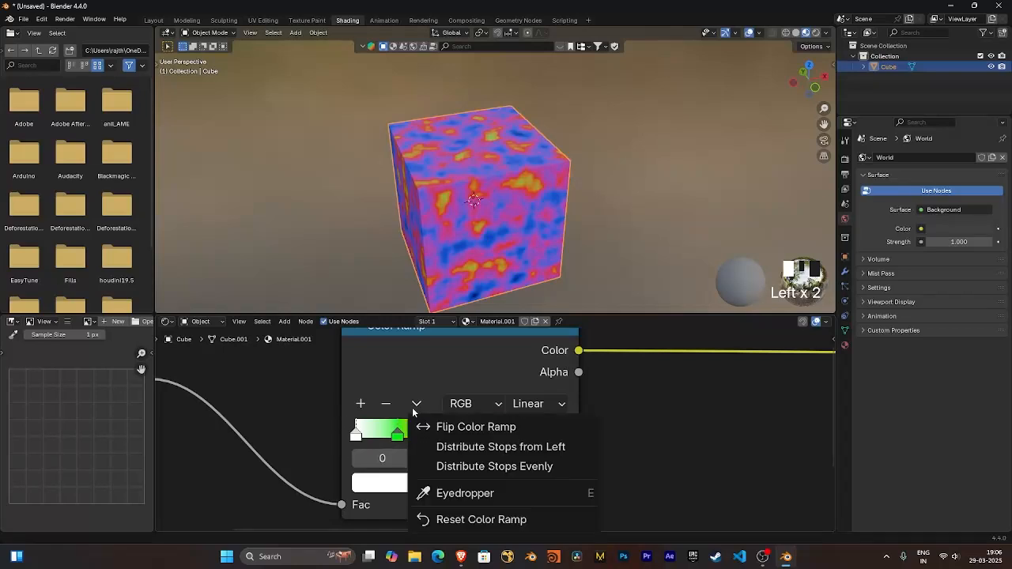
click(446, 468)
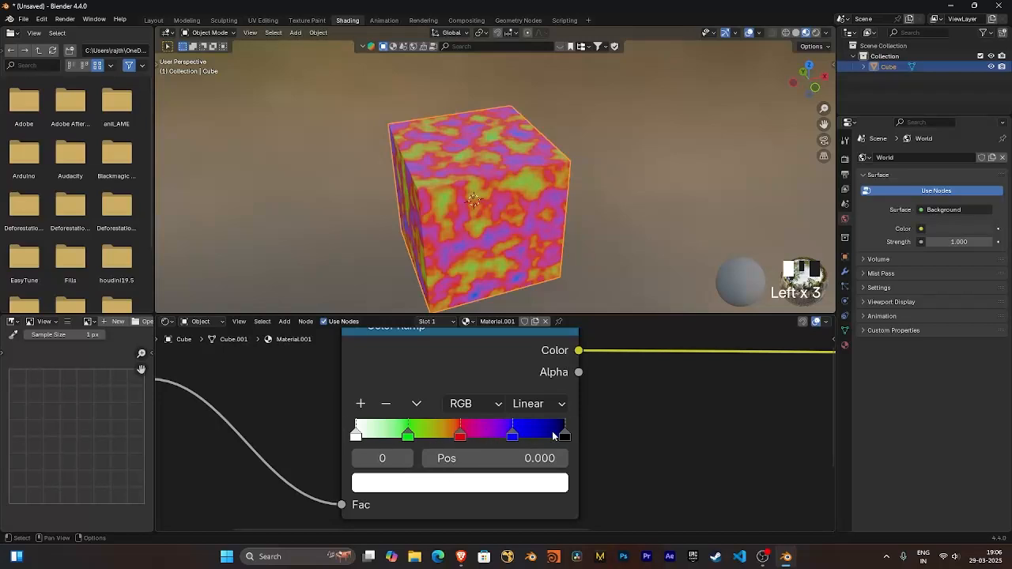
Sample the yellow node link into the Color Ramp with the Eyedropper and undo the sampled colour
click(416, 407)
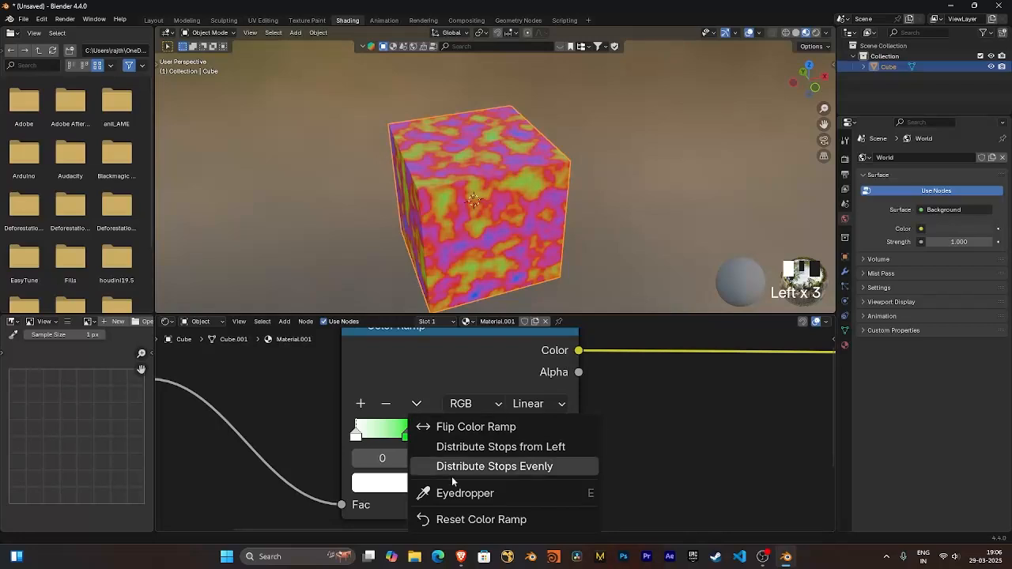
click(465, 494)
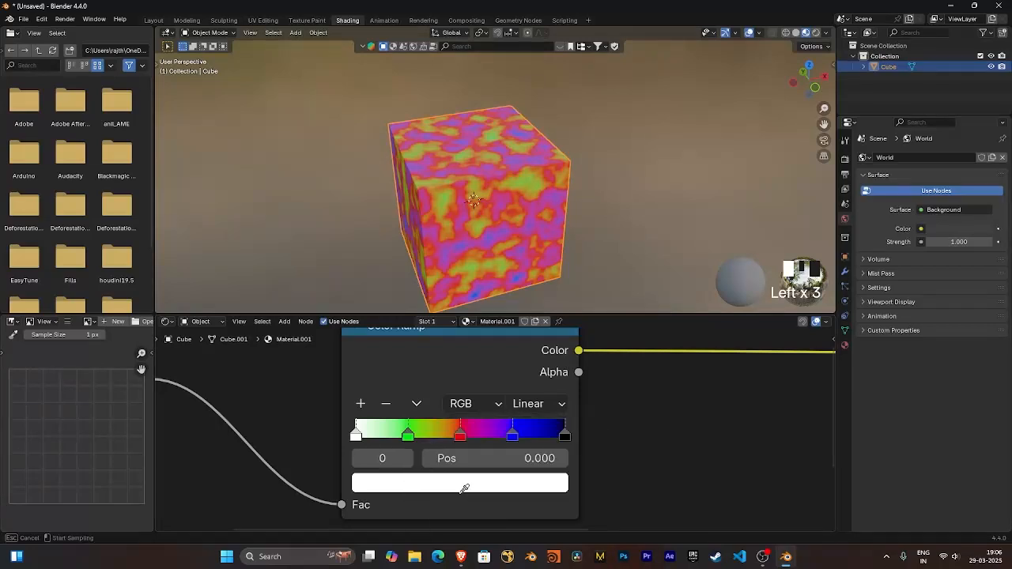
click(617, 354)
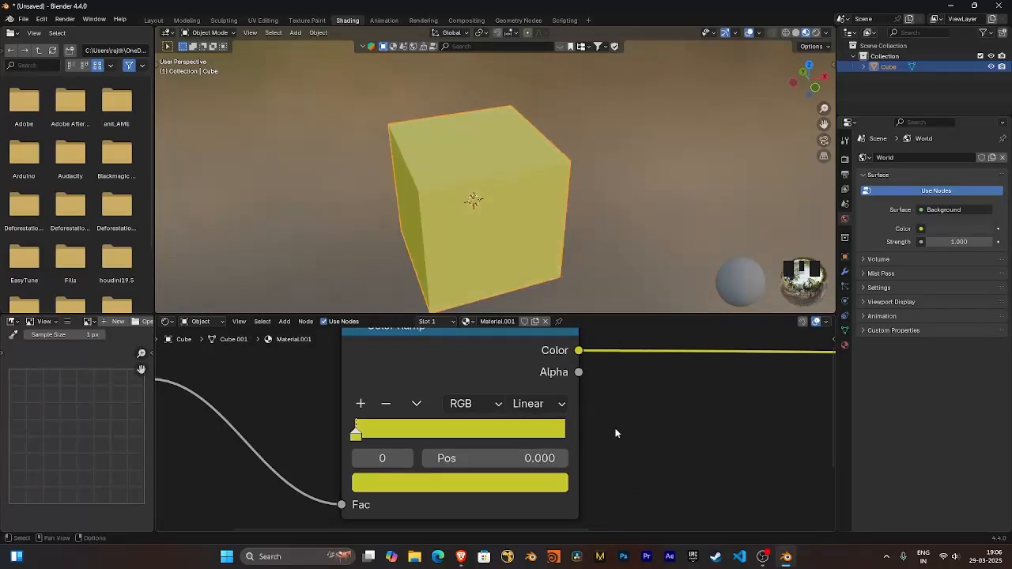
key(ctrl+z)
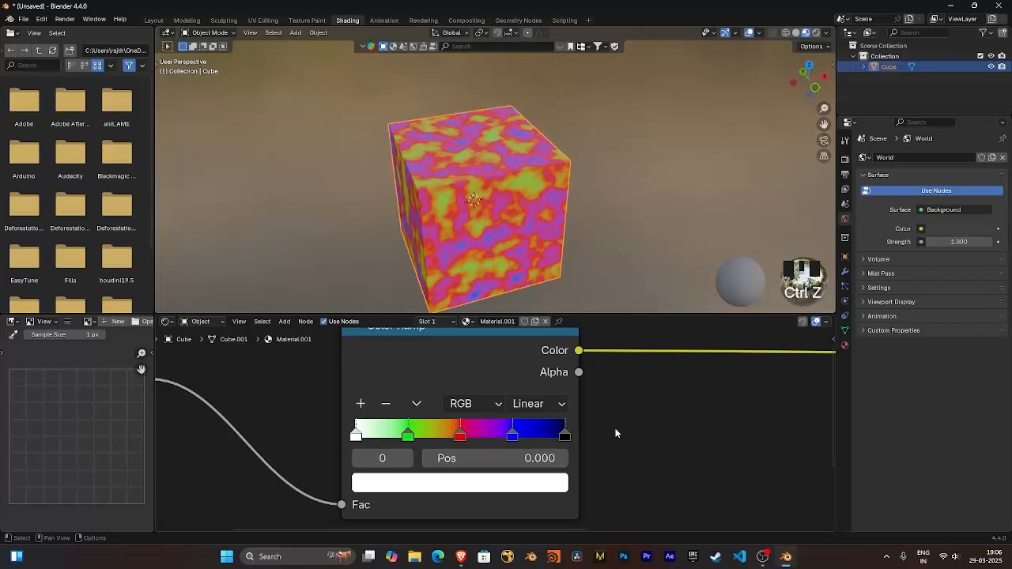
Reset the Color Ramp to its default gradient and view its interpolation options
click(417, 404)
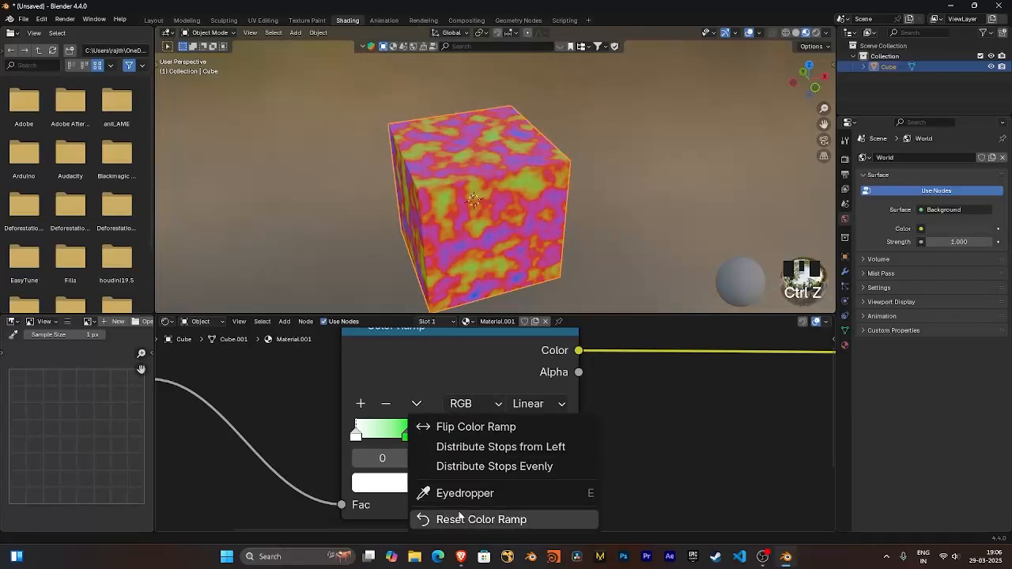
click(481, 520)
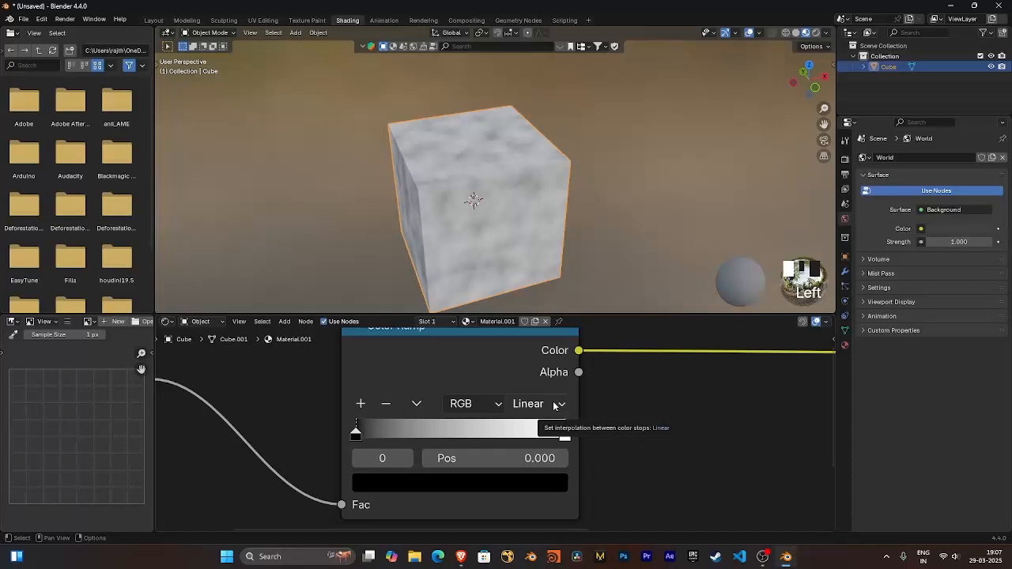
ctrl+middle_drag(622, 379, 587, 435)
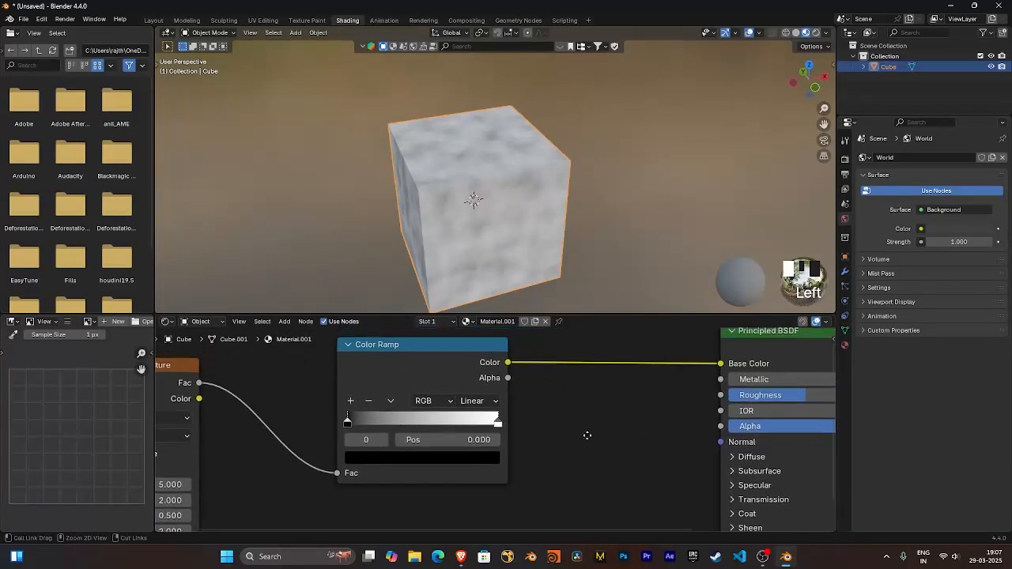
scroll(587, 435, up, 2)
click(441, 428)
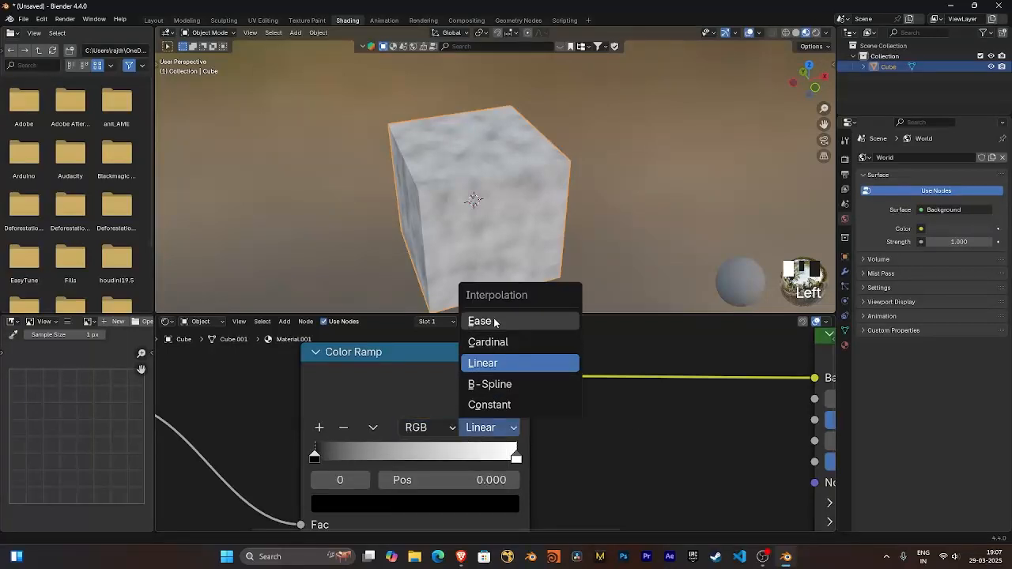
Bring the two stops closer together, with the black stop at 0.355 and the white stop at 0.764
middle_drag(589, 477, 604, 421)
scroll(582, 423, up, 1)
drag(292, 424, 371, 424)
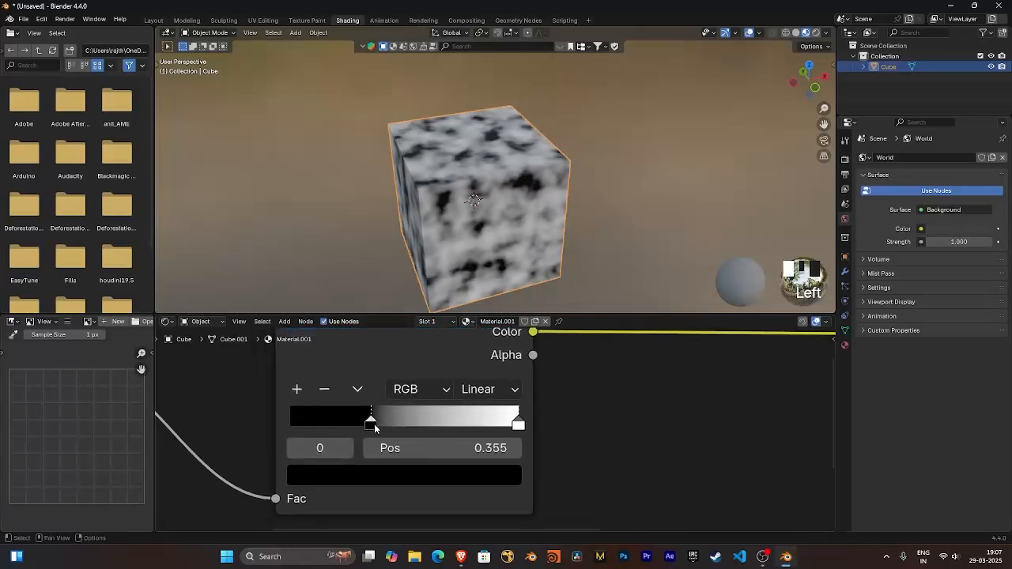
drag(487, 425, 464, 424)
Set the Color Ramp's interpolation to Ease
mouse_move(570, 413)
middle_down()
mouse_move(549, 426)
mouse_move(550, 414)
middle_up()
scroll(551, 413, down, 1)
click(498, 394)
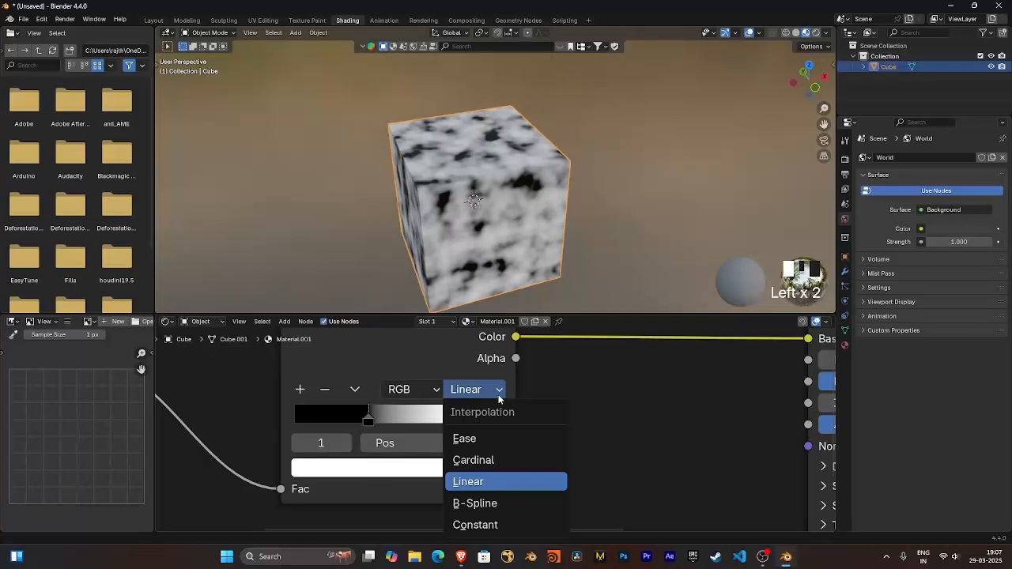
click(488, 440)
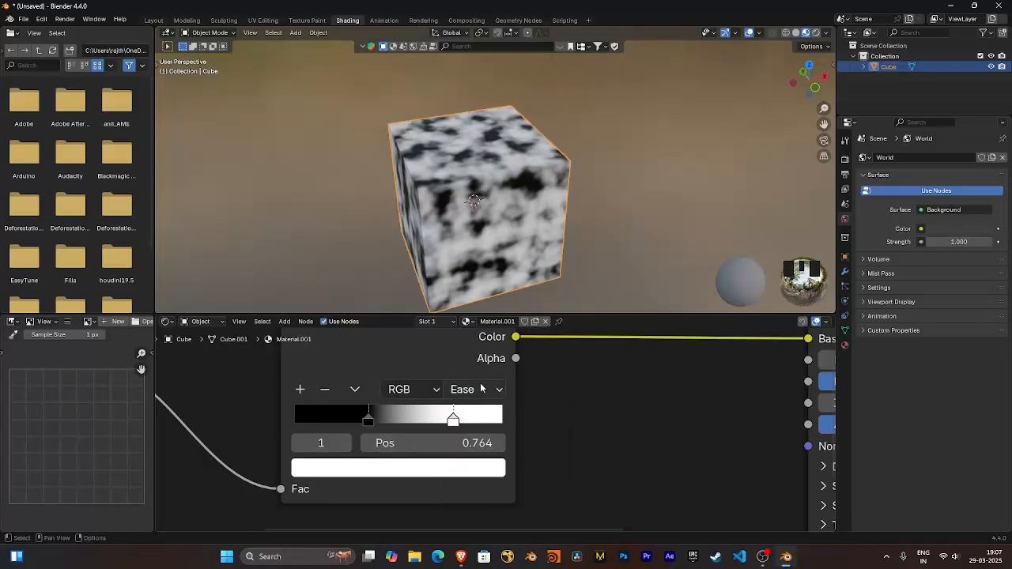
Set the Color Ramp's interpolation to Cardinal and inspect the cube's black-and-white pattern up close
click(481, 388)
click(499, 461)
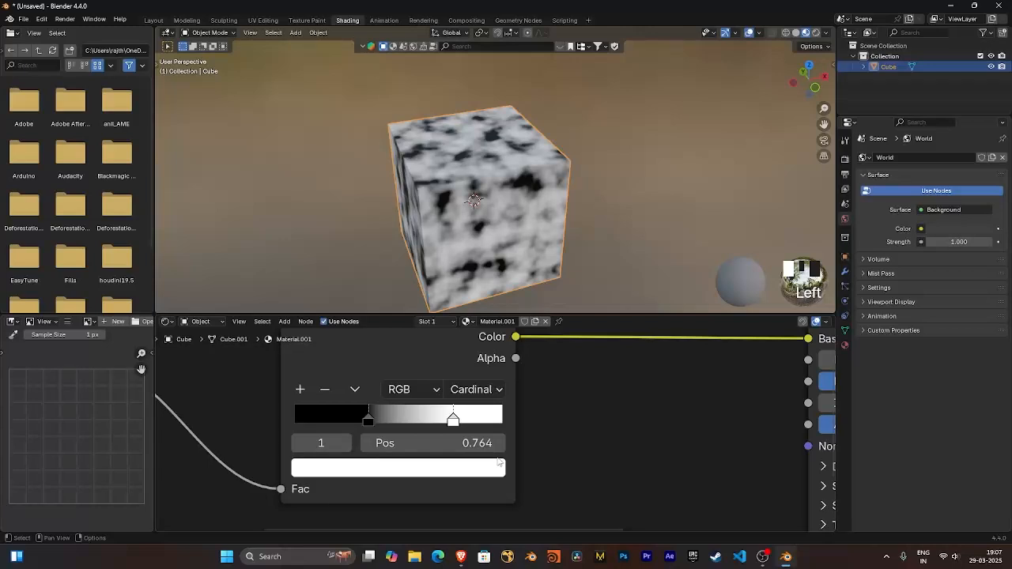
click(482, 398)
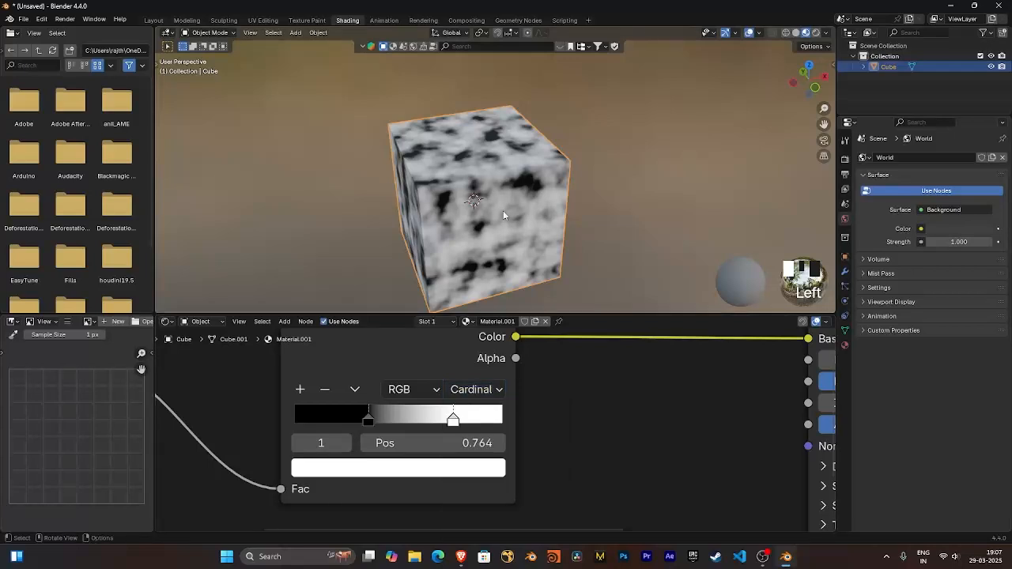
middle_drag(504, 195, 562, 150)
middle_drag(562, 150, 560, 159)
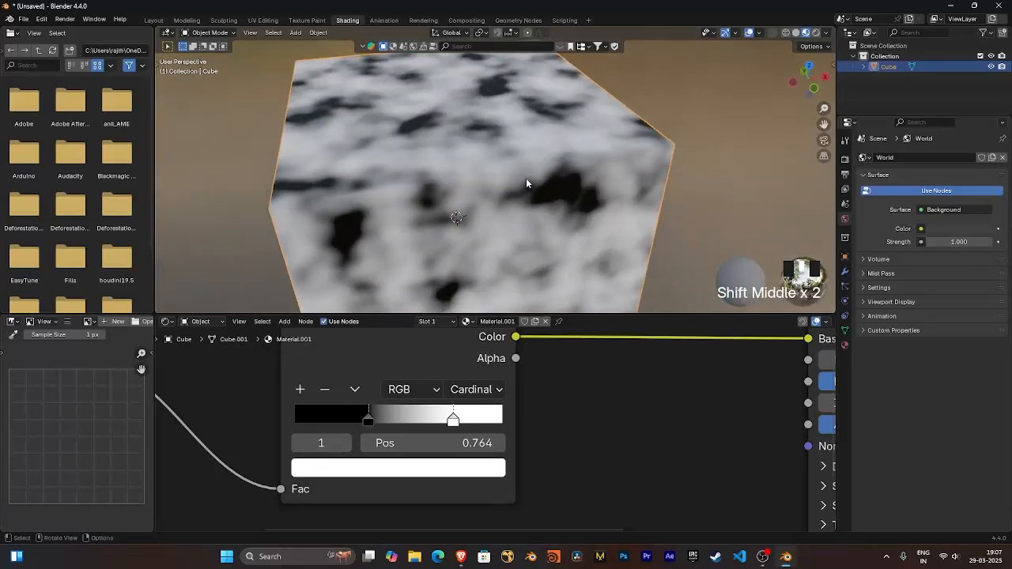
Set the interpolation to Constant, and move the black stop to 0.000 and the white stop to 0.477
click(504, 390)
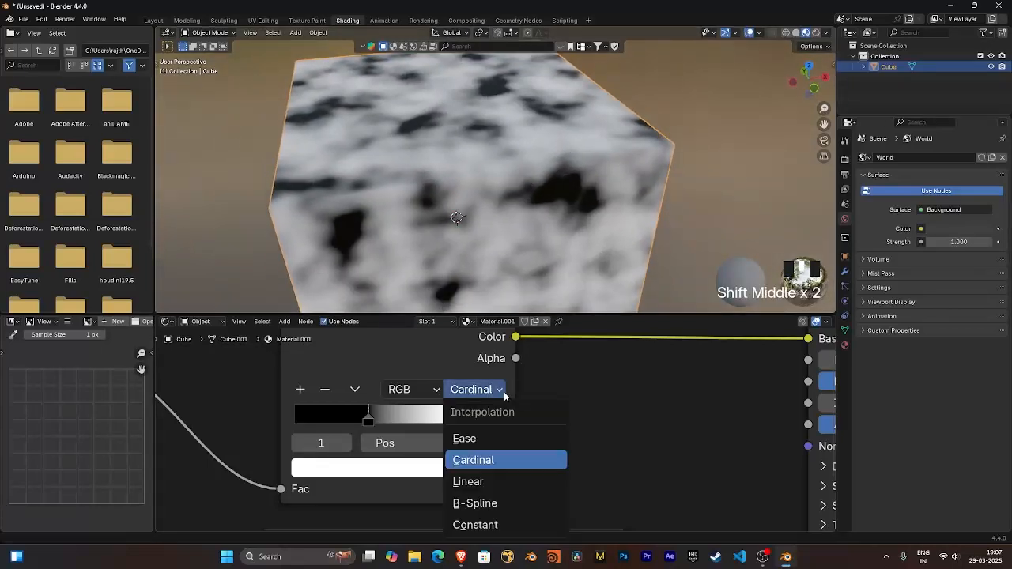
click(500, 525)
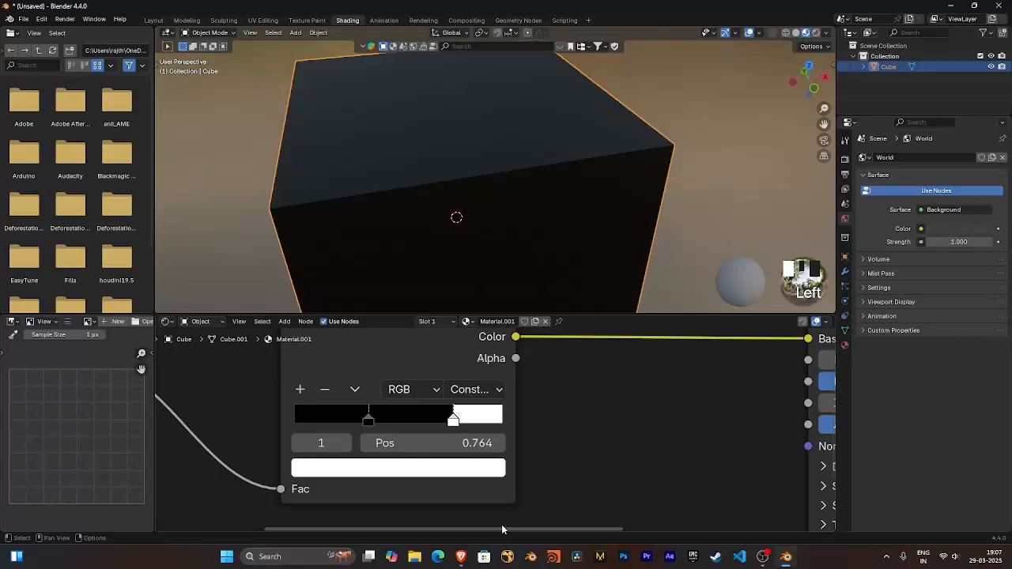
scroll(589, 417, down, 3)
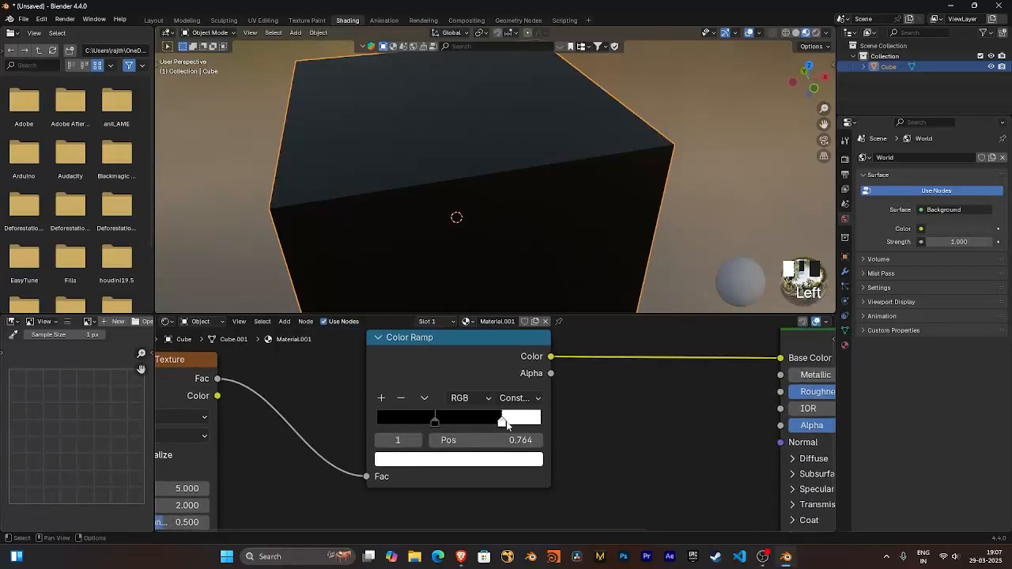
drag(506, 421, 306, 426)
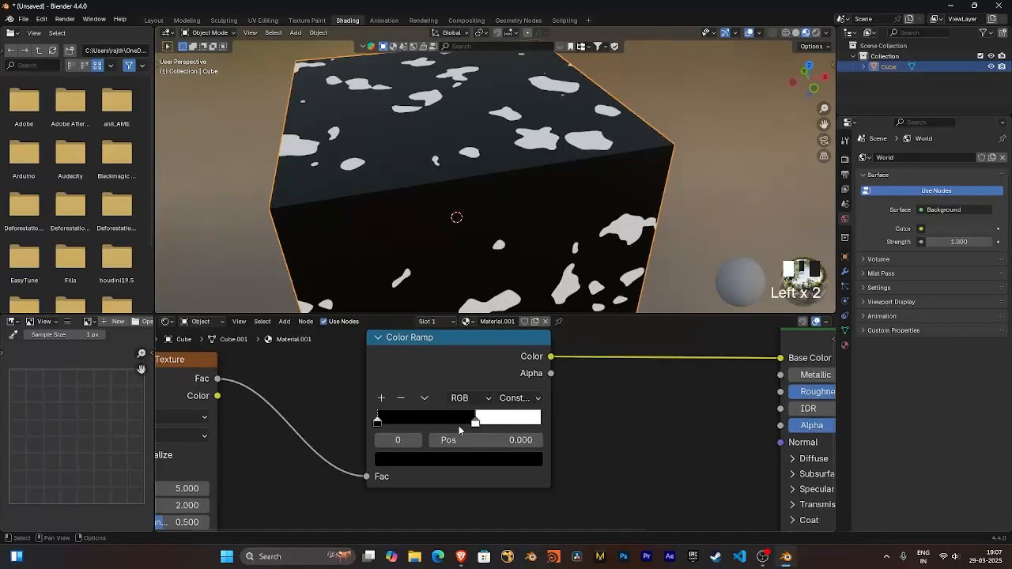
mouse_move(474, 422)
mouse_down()
mouse_move(395, 422)
mouse_move(455, 421)
mouse_up()
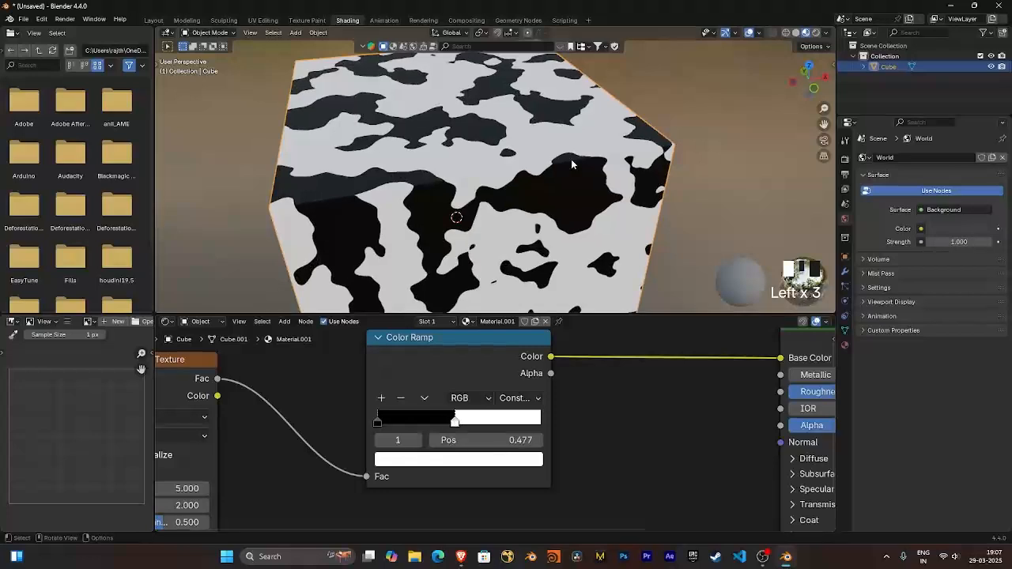
mouse_move(572, 164)
middle_down()
mouse_move(574, 206)
mouse_move(558, 174)
middle_up()
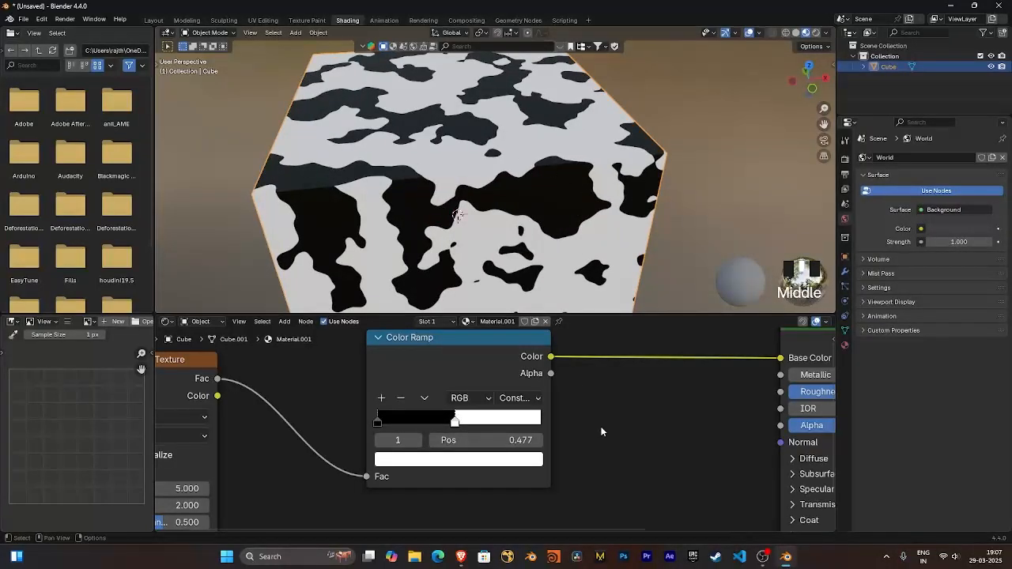
Set the interpolation to B-Spline, and move the white stop to 1.000 and the black stop to 0.586
click(522, 399)
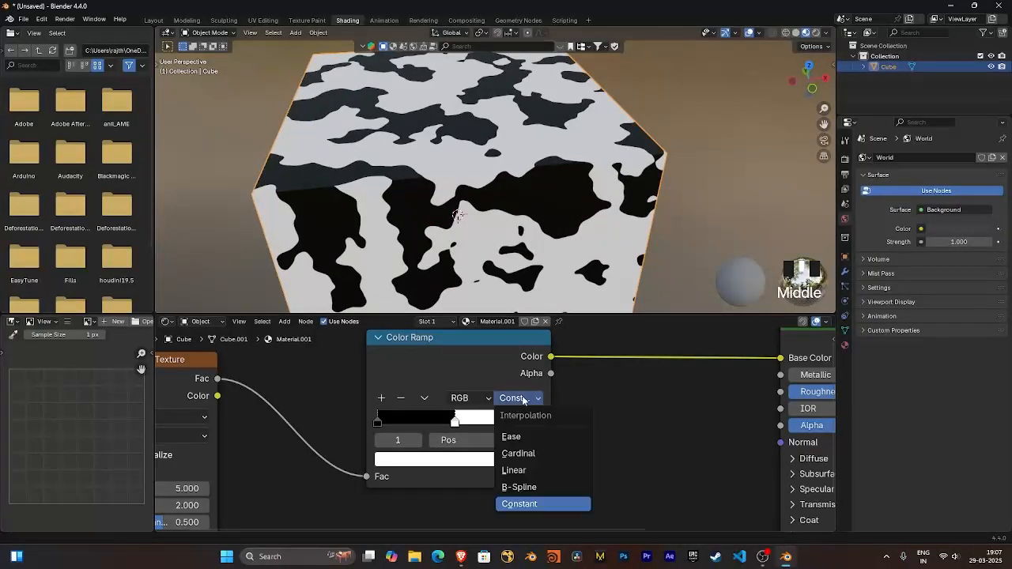
click(528, 490)
middle_drag(553, 457, 526, 474)
drag(431, 439, 537, 438)
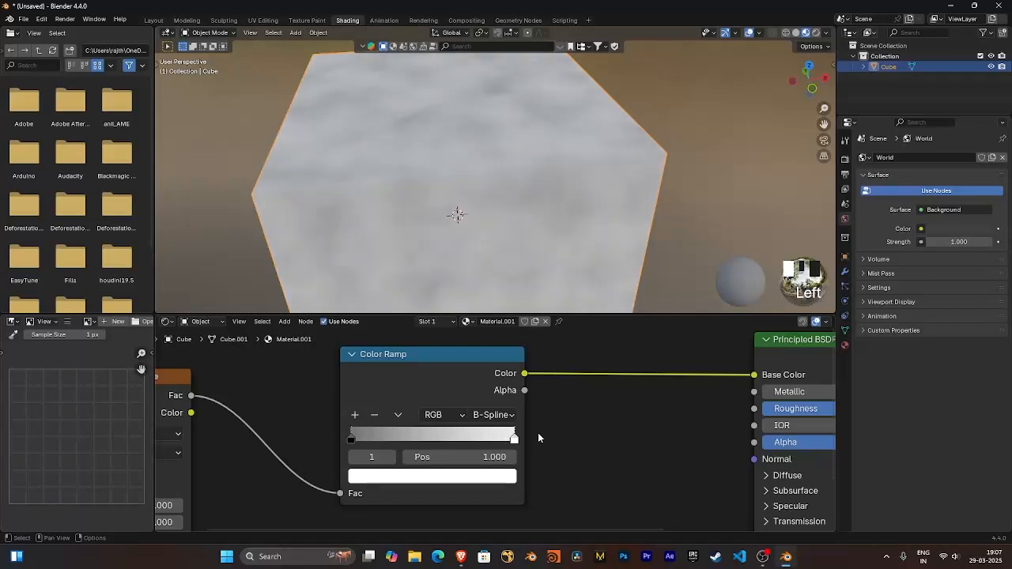
drag(351, 438, 450, 443)
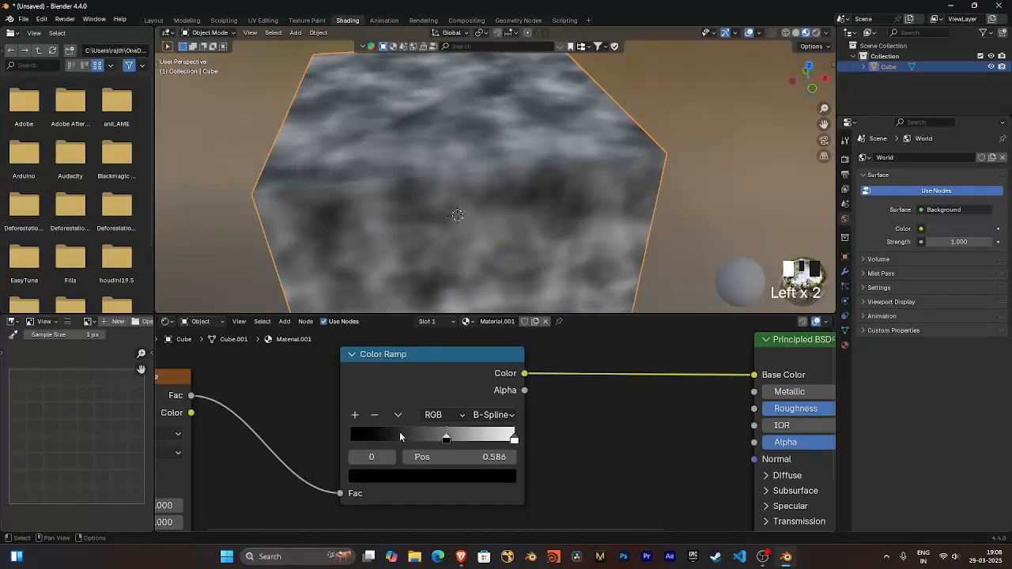
Set the Color Ramp's interpolation to Constant, and move the black stop near the start and the white stop to 0.436
click(494, 415)
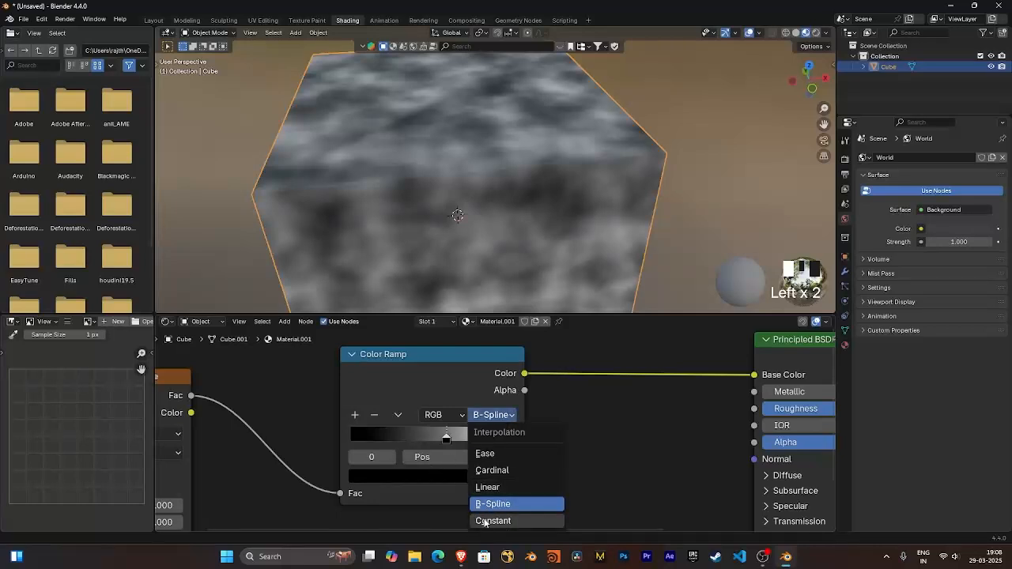
click(491, 521)
drag(514, 438, 385, 437)
click(447, 437)
drag(469, 439, 423, 441)
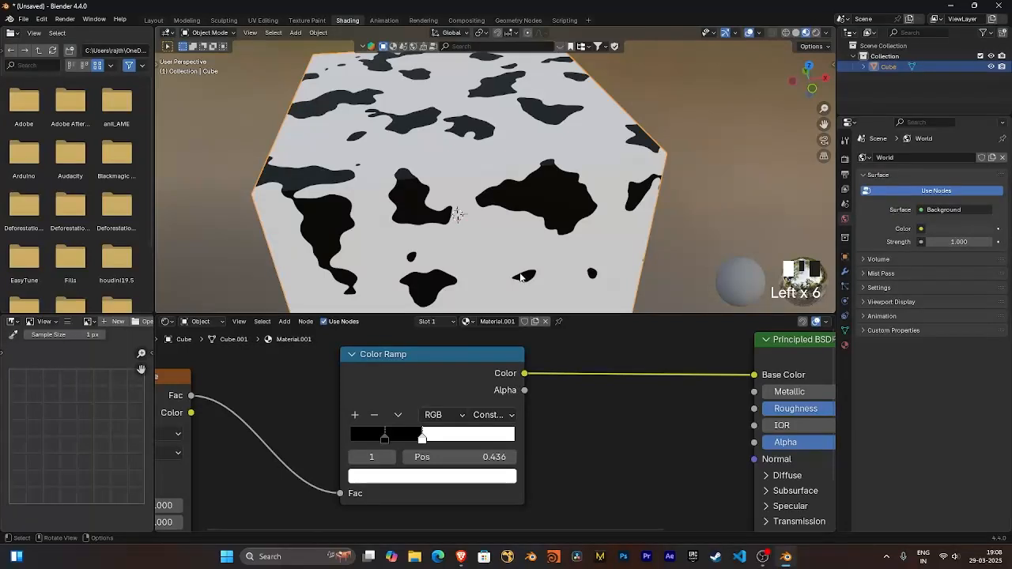
Switch the Color Ramp's interpolation to Linear, to Cardinal and finally to Ease to compare the modes
click(490, 415)
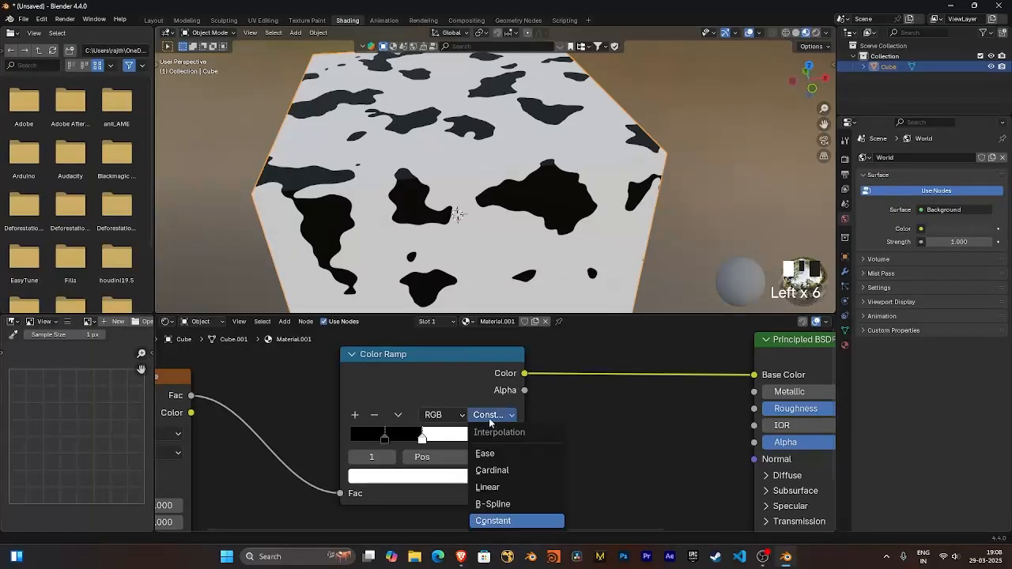
click(487, 487)
drag(492, 414, 502, 472)
click(501, 417)
click(500, 452)
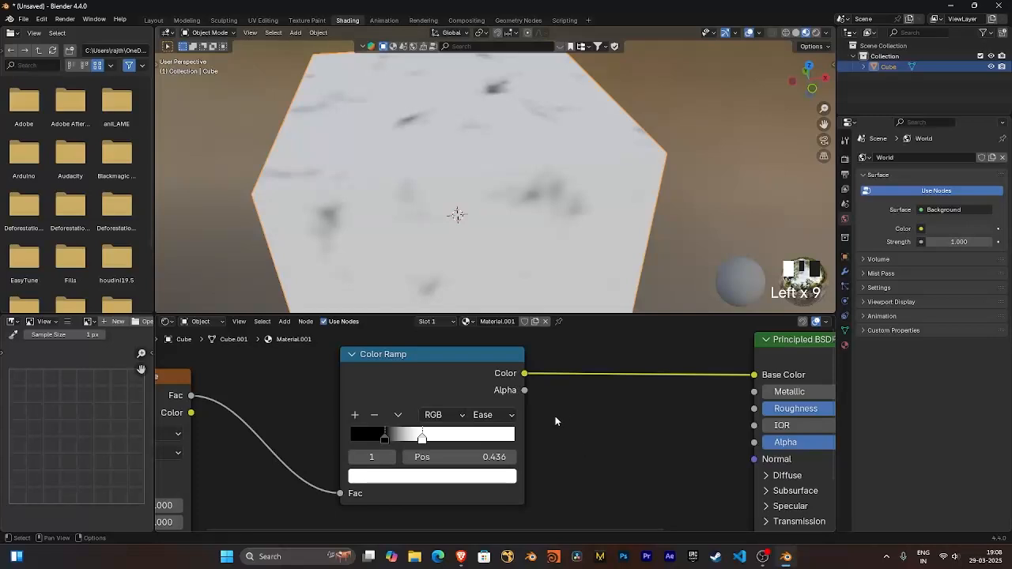
Set the Color Ramp's interpolation to Linear
scroll(561, 409, up, 2)
click(512, 404)
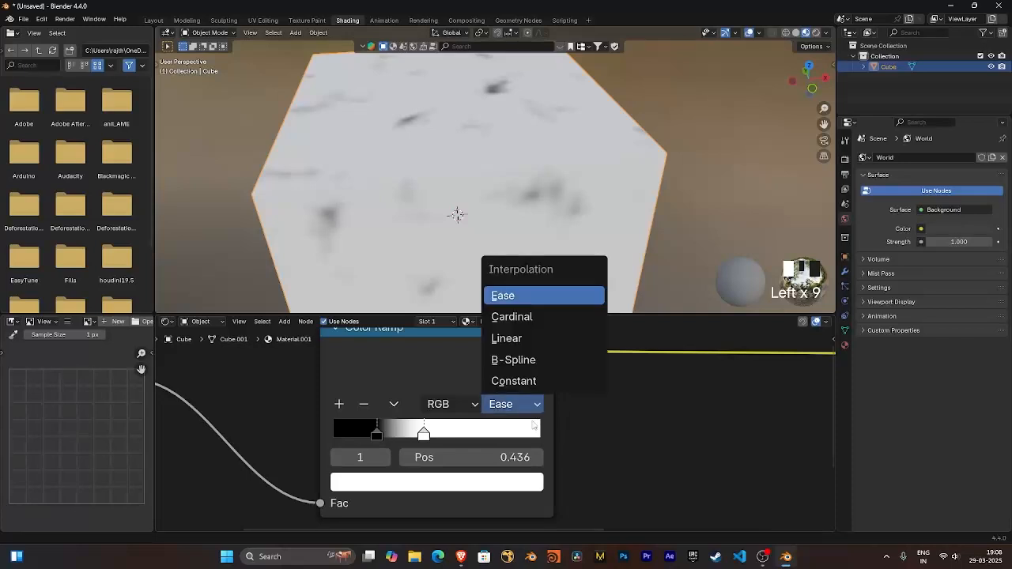
click(518, 405)
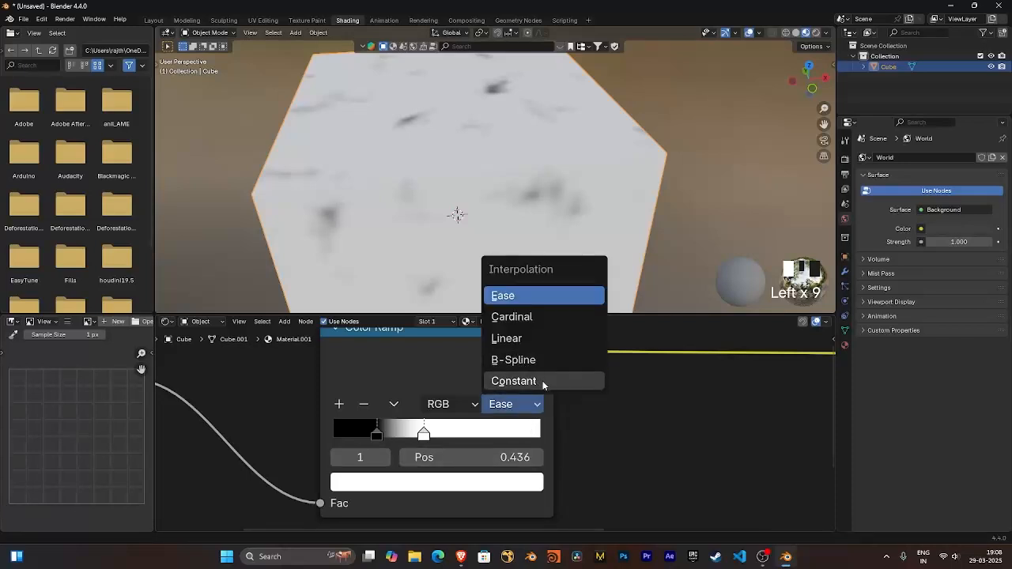
click(531, 338)
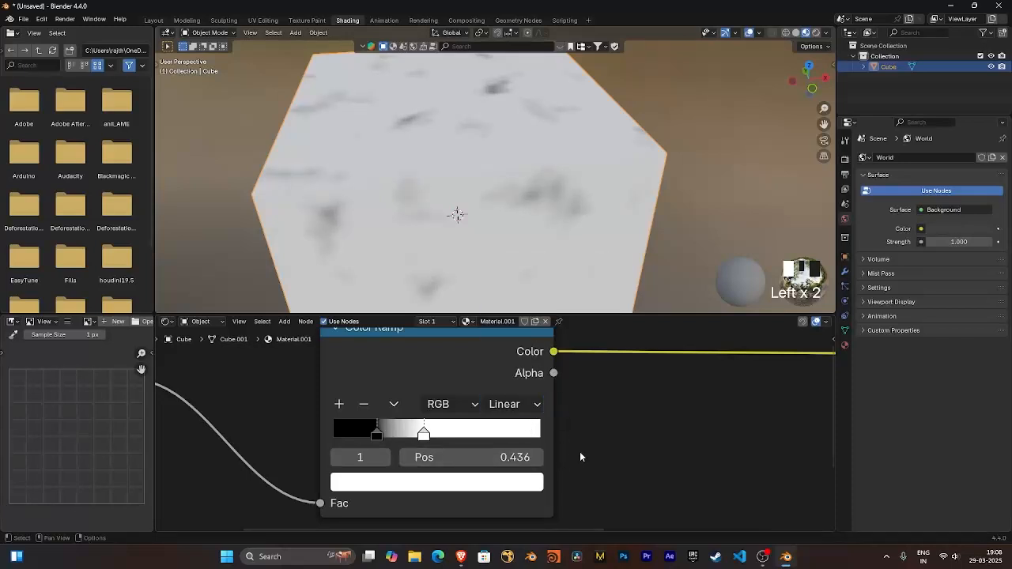
Move the white colour stop to position 1.000 and the black colour stop to position 0.000
scroll(569, 410, down, 1)
ctrl+middle_drag(569, 410, 570, 415)
middle_drag(569, 415, 561, 430)
drag(432, 450, 567, 451)
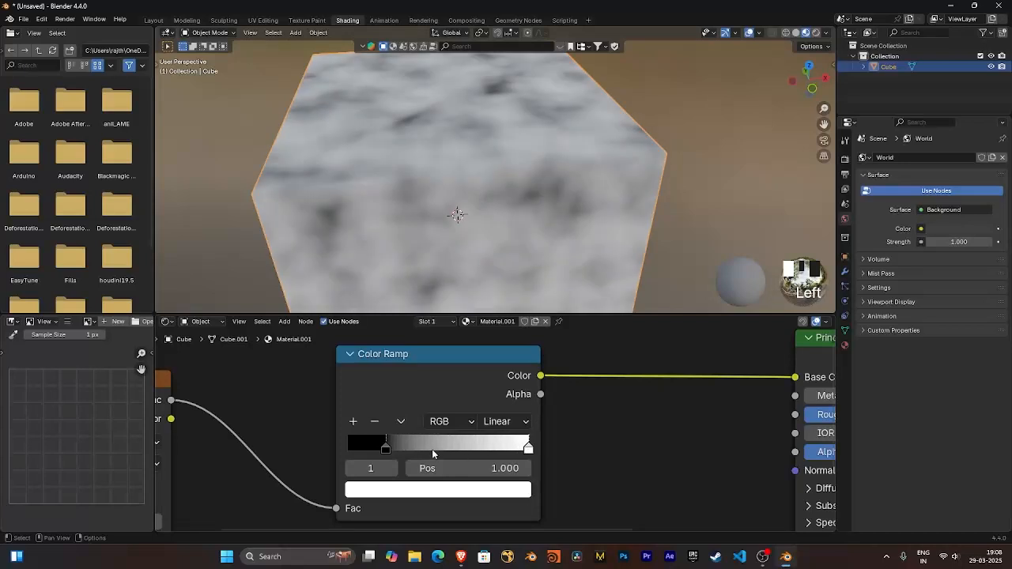
drag(386, 449, 307, 452)
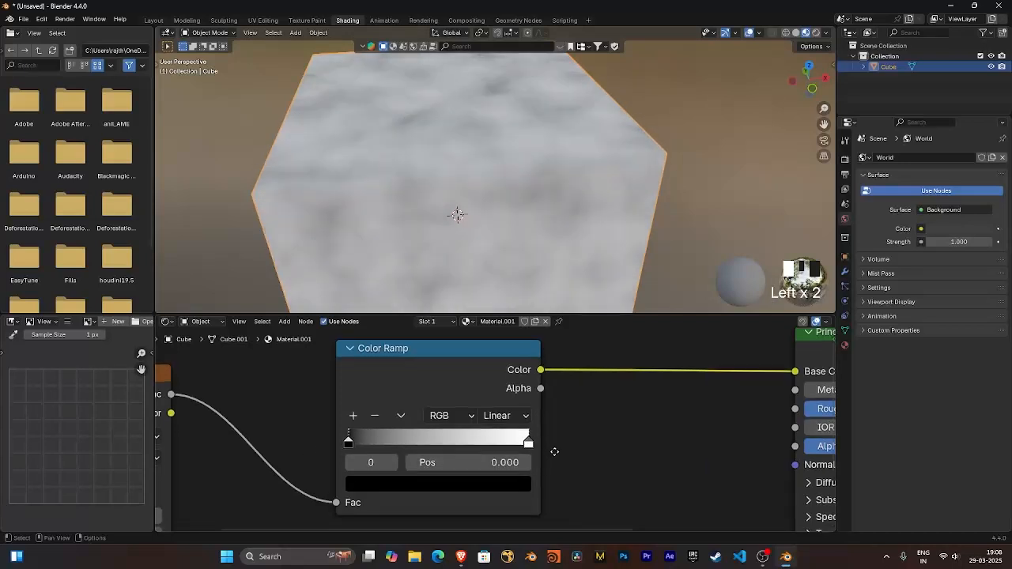
scroll(554, 447, up, 2)
click(443, 399)
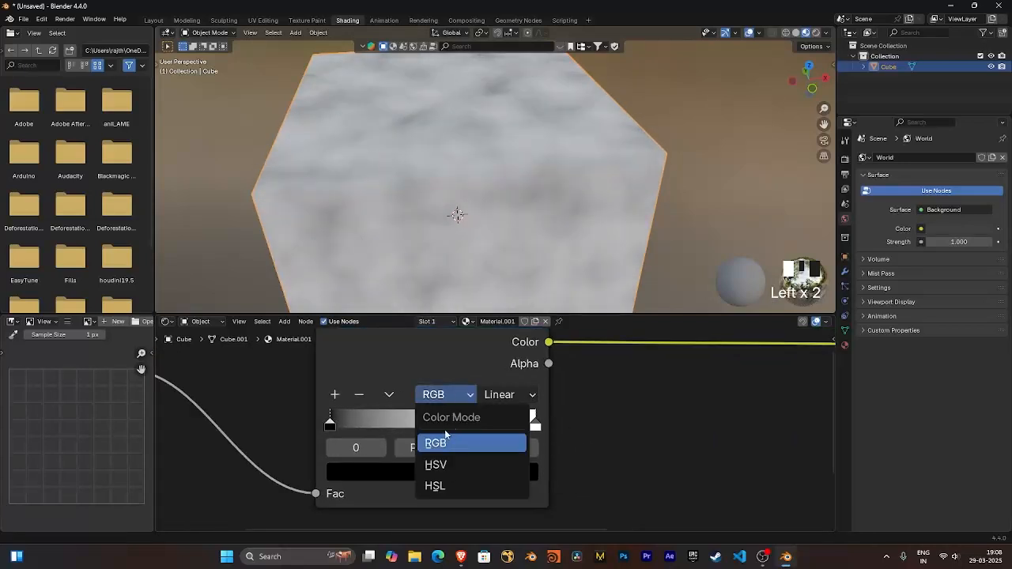
click(434, 397)
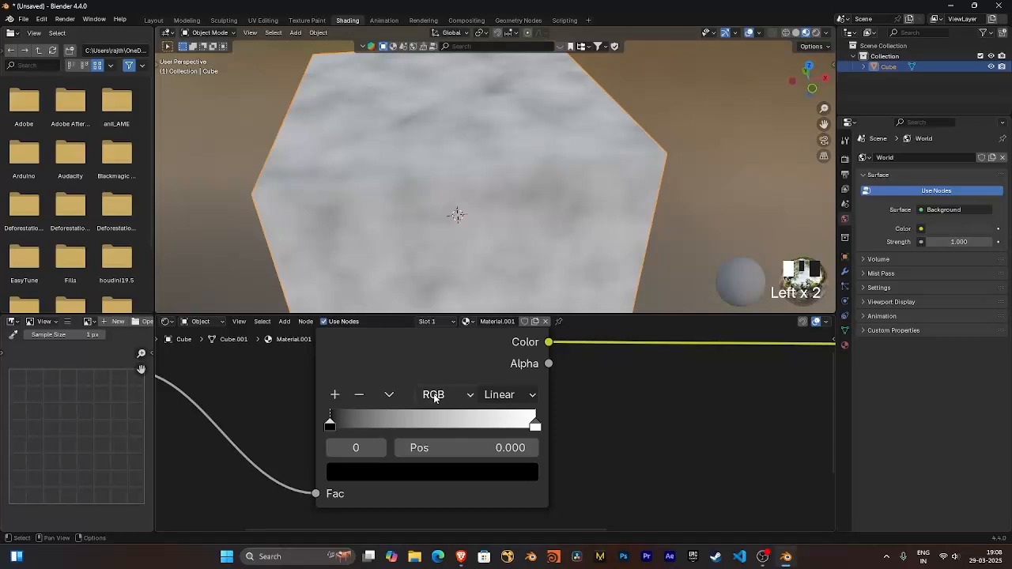
click(434, 398)
Change the black colour stop at position 0.000 to a bright, fully saturated red
click(333, 425)
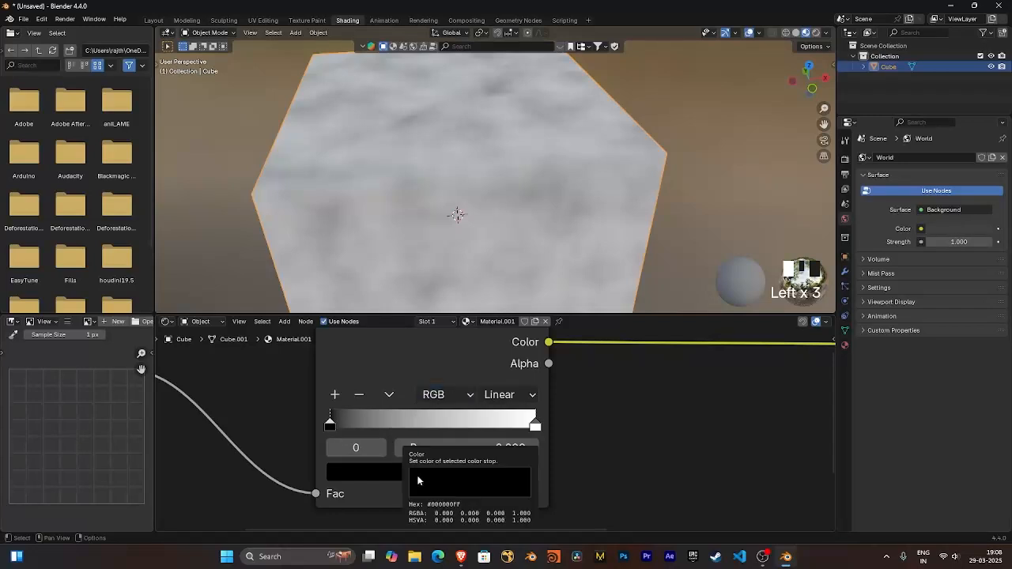
click(387, 474)
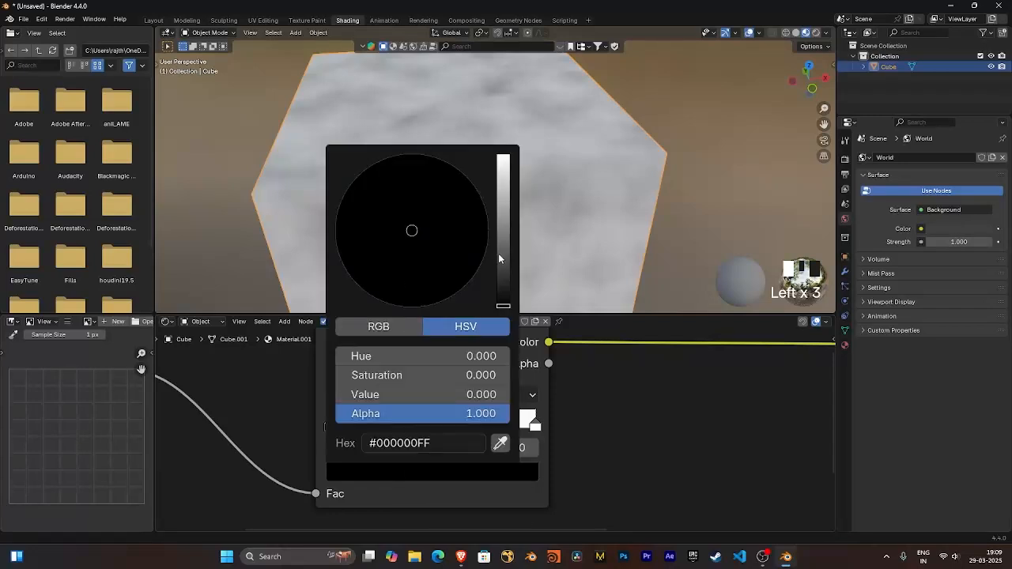
drag(500, 252, 504, 151)
drag(447, 235, 413, 304)
Change the white colour stop at position 1.000 to bright green, hex 1CFF00FF
click(535, 426)
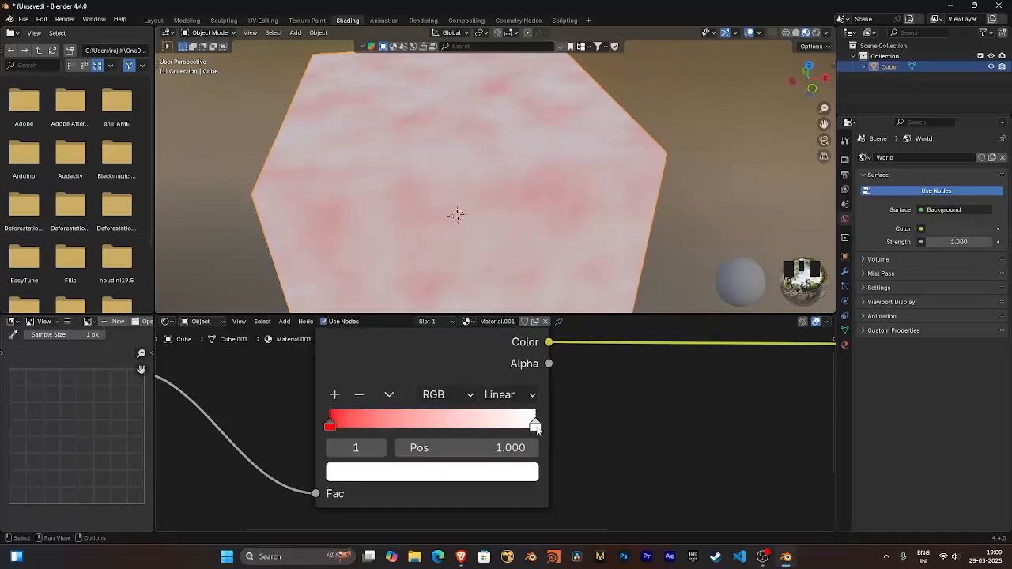
click(473, 481)
click(438, 473)
drag(374, 264, 339, 199)
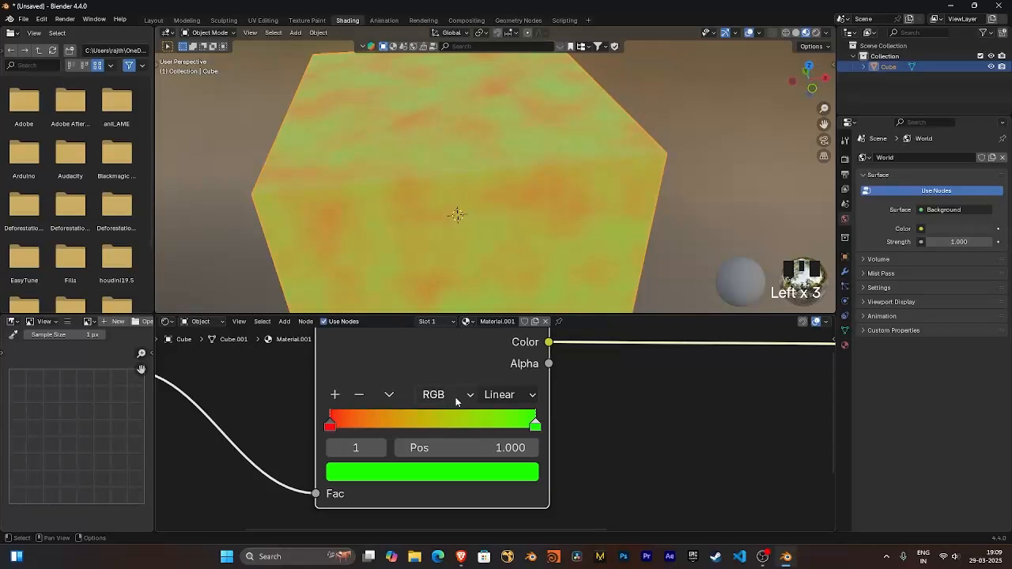
Switch the Color Ramp's colour mode to HSV, back to RGB and to HSL to compare the gradients
click(444, 397)
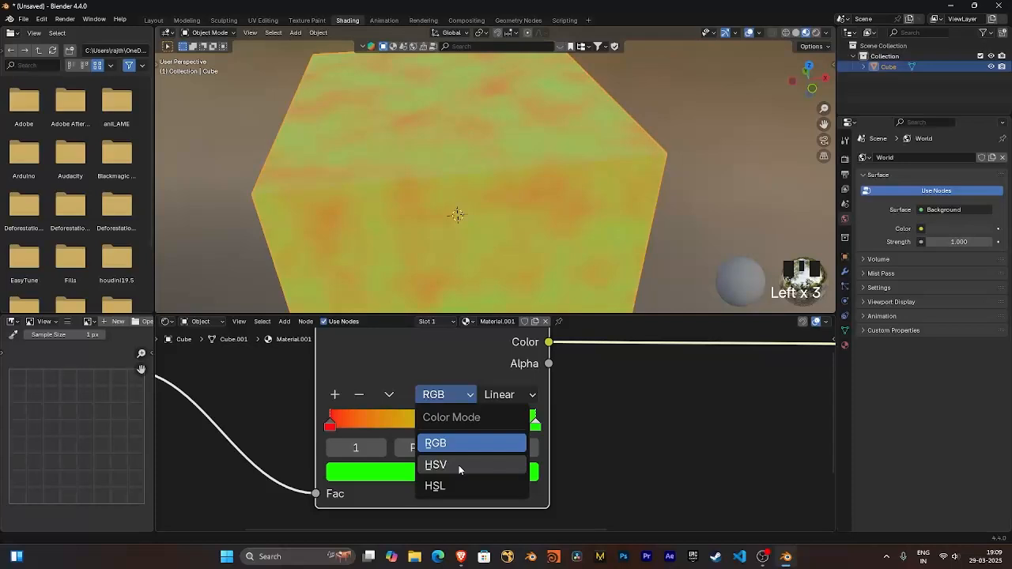
click(458, 465)
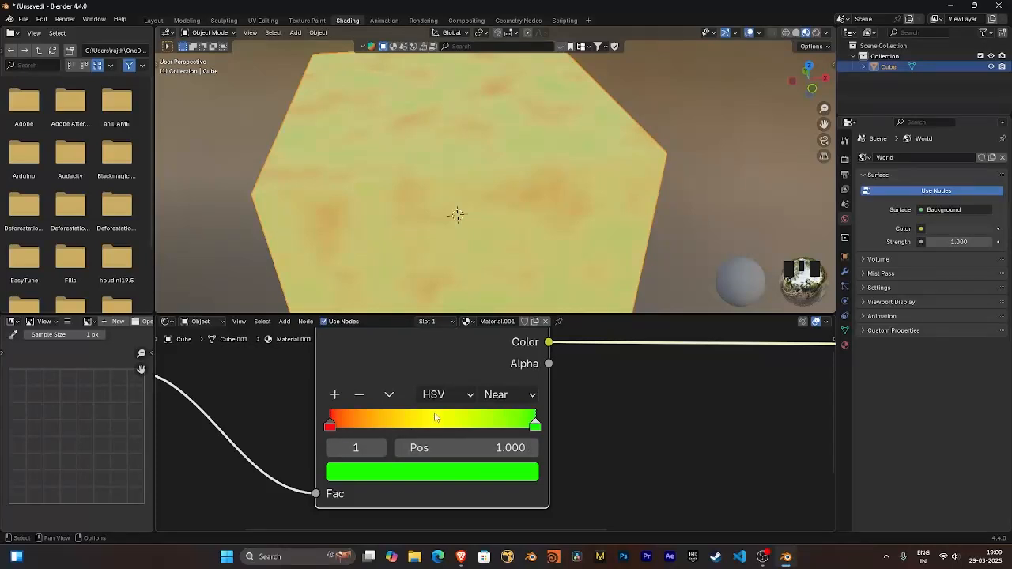
click(457, 393)
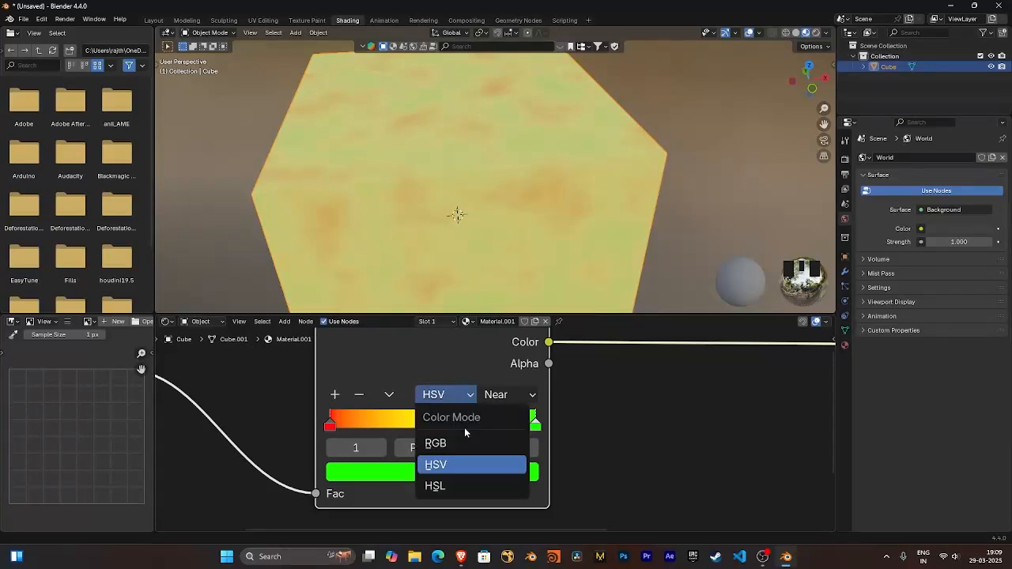
click(462, 443)
click(456, 400)
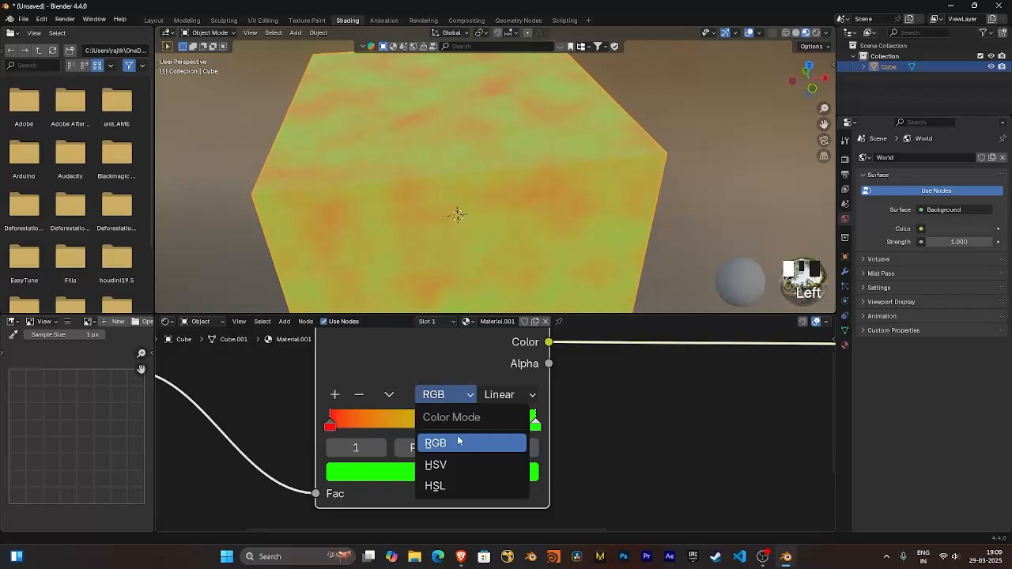
click(463, 484)
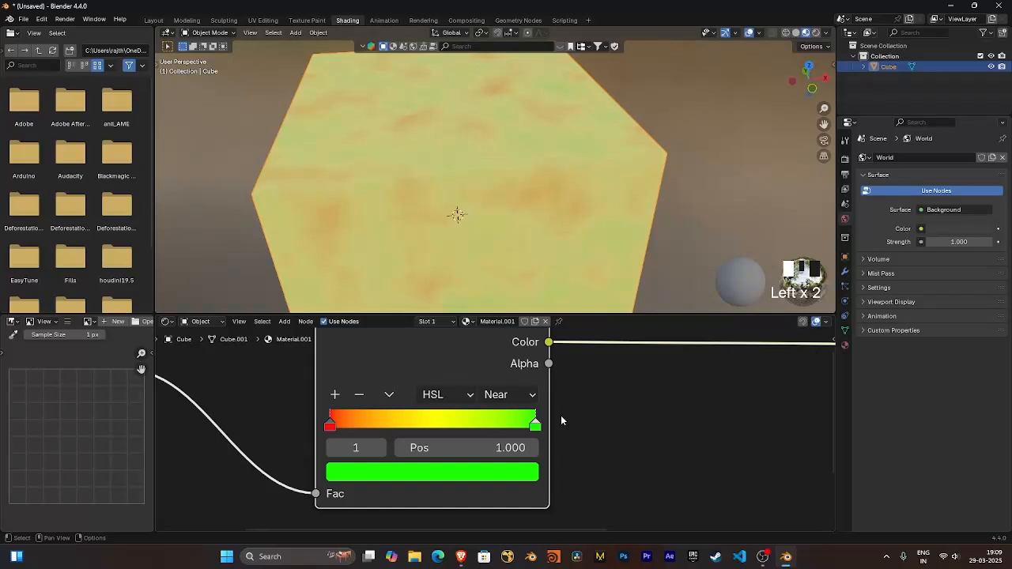
Alternate the colour mode between HSV and HSL, ending on HSV, and compare the colour interpolation options each one offers
click(456, 395)
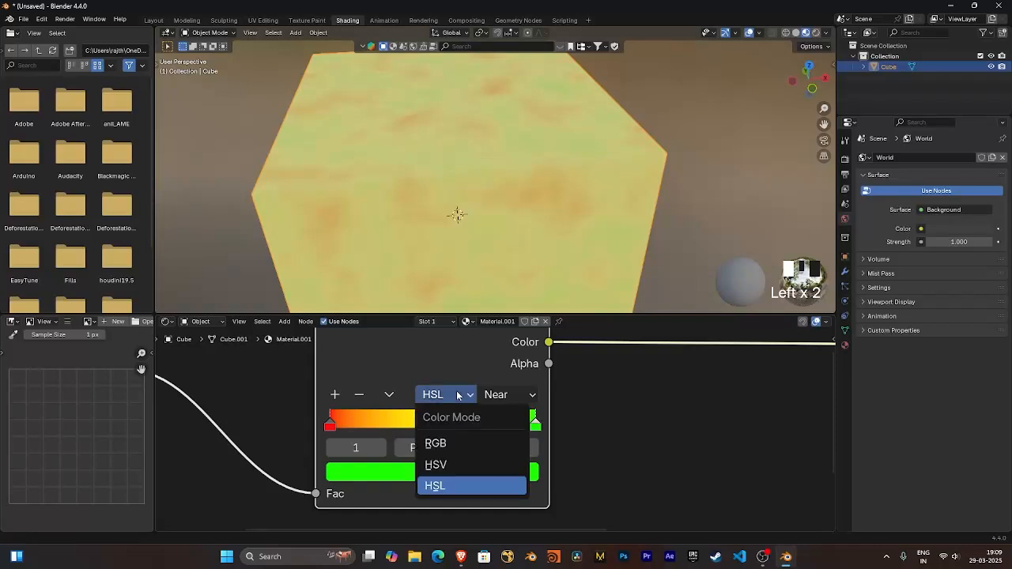
click(458, 465)
click(525, 394)
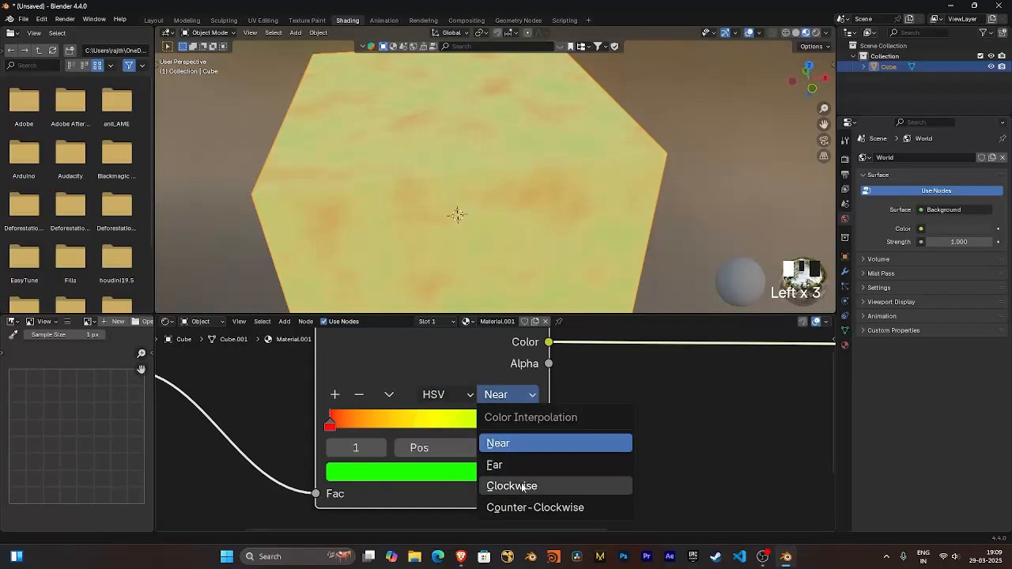
click(448, 394)
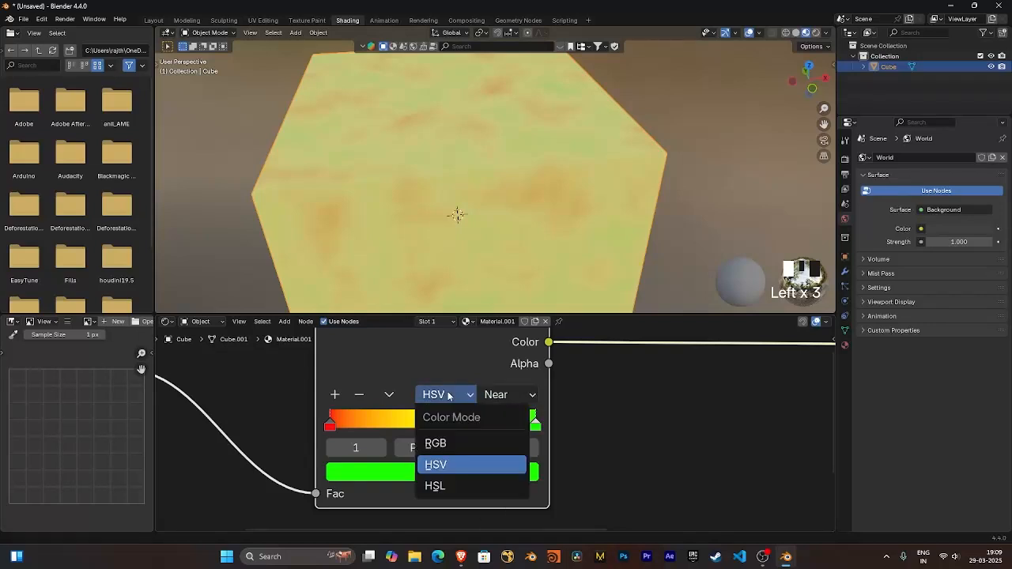
click(454, 486)
click(510, 395)
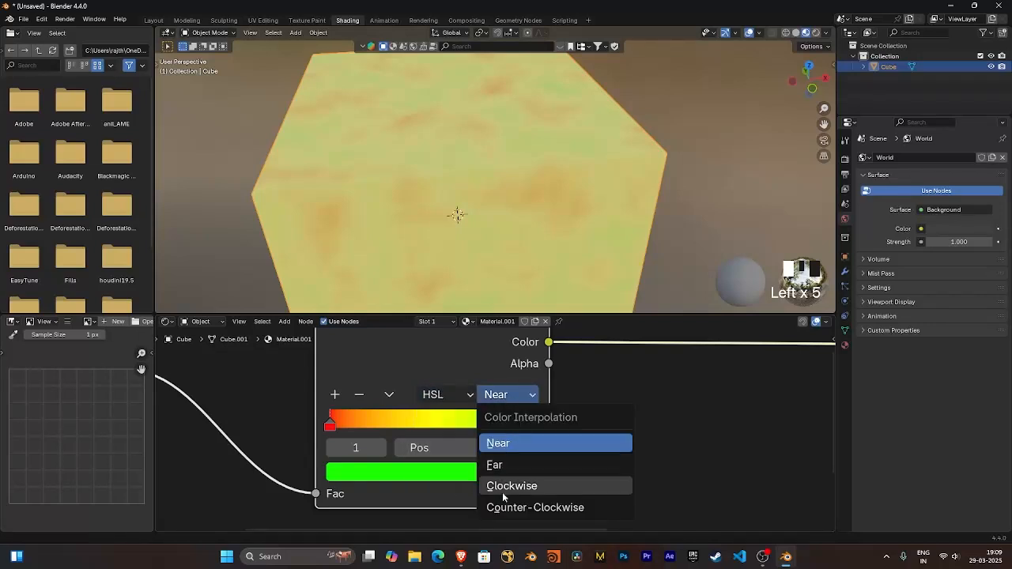
click(458, 395)
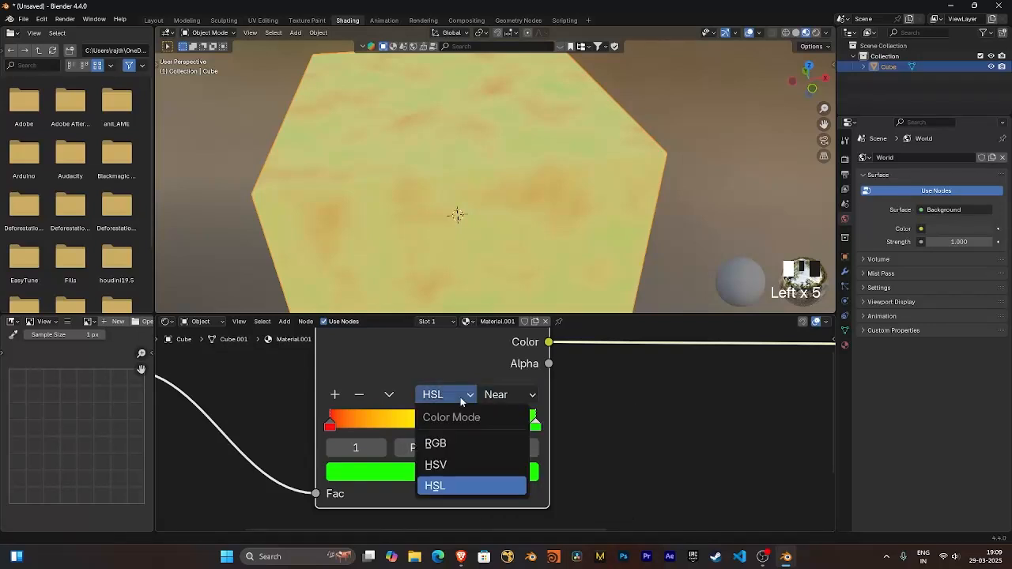
click(465, 464)
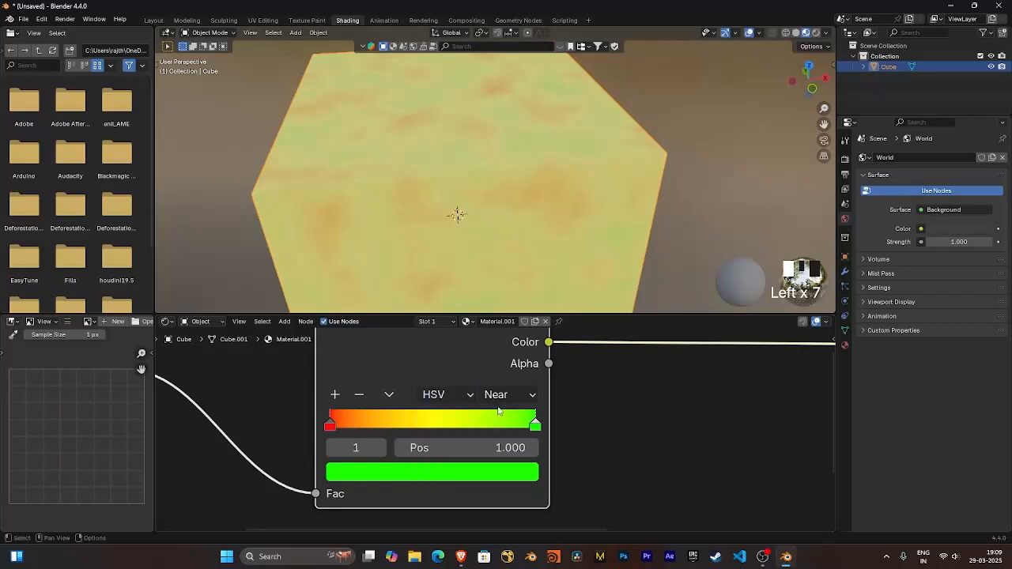
click(510, 395)
Switch the colour mode to RGB and back to HSV, and choose Near as the colour interpolation
click(460, 393)
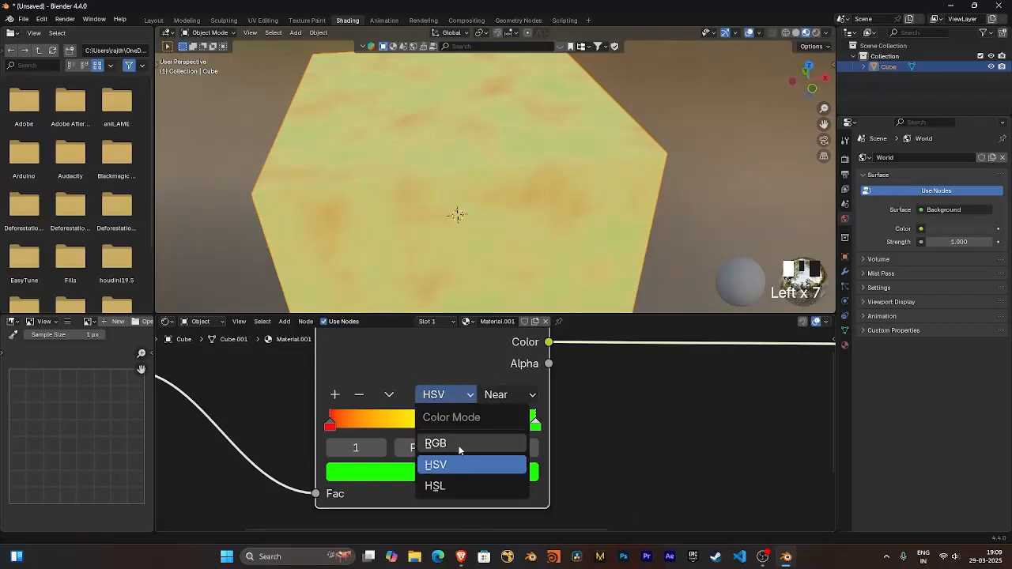
click(458, 444)
click(454, 398)
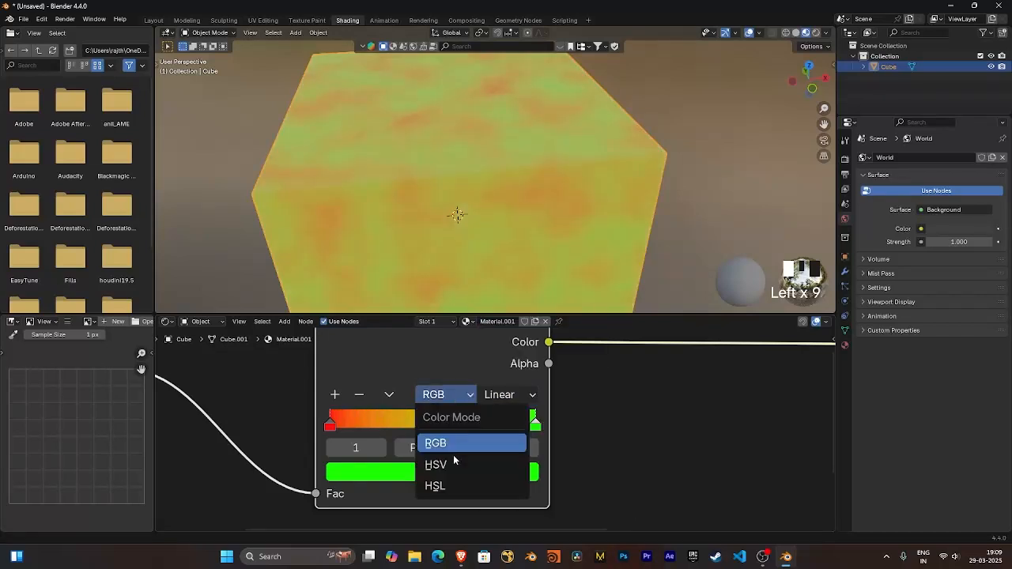
click(453, 462)
middle_drag(569, 416, 535, 417)
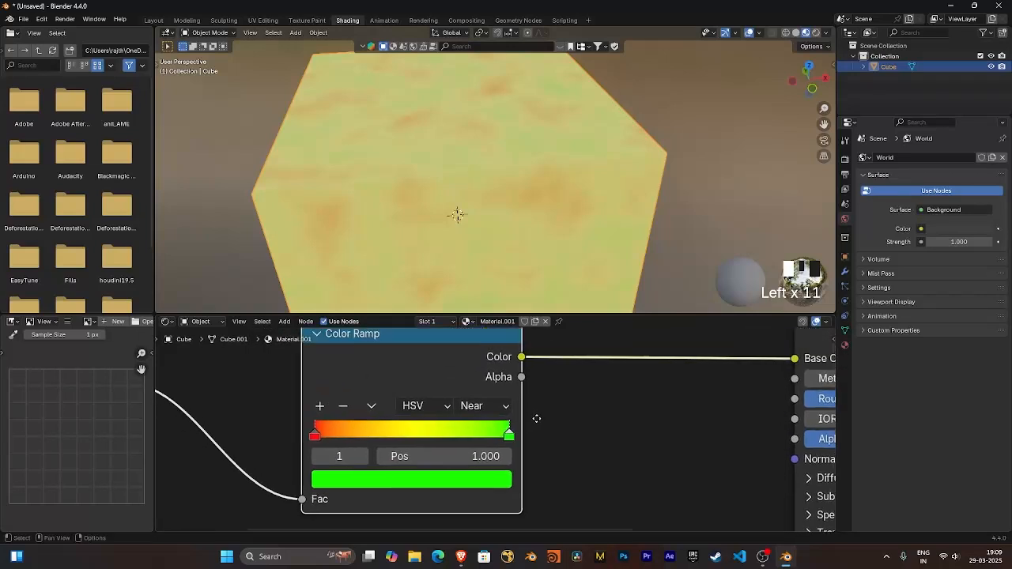
click(495, 406)
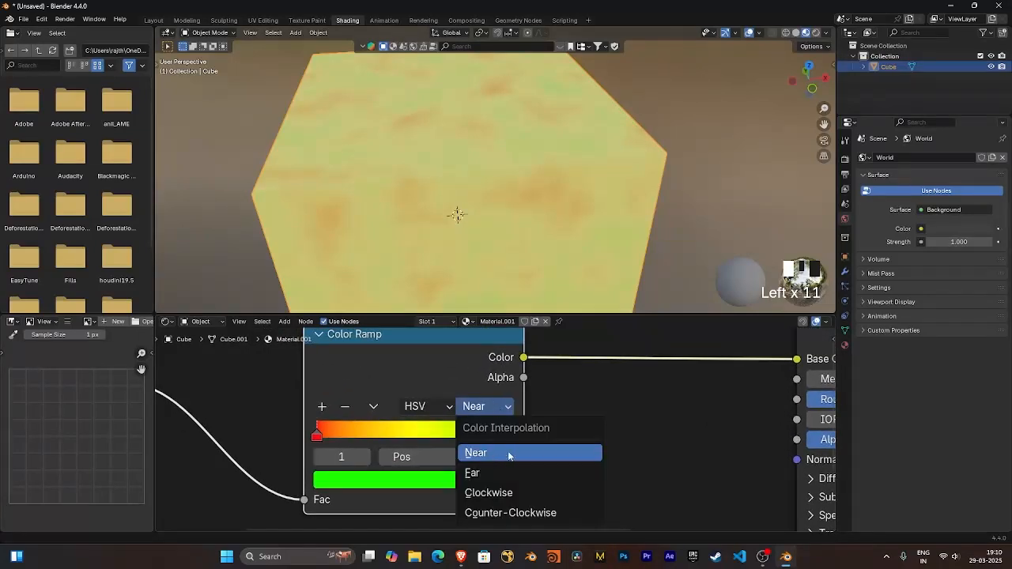
click(510, 457)
Examine where the green stop's hue lies on the colour wheel relative to red, and compare it with the ramp's gradient
click(461, 477)
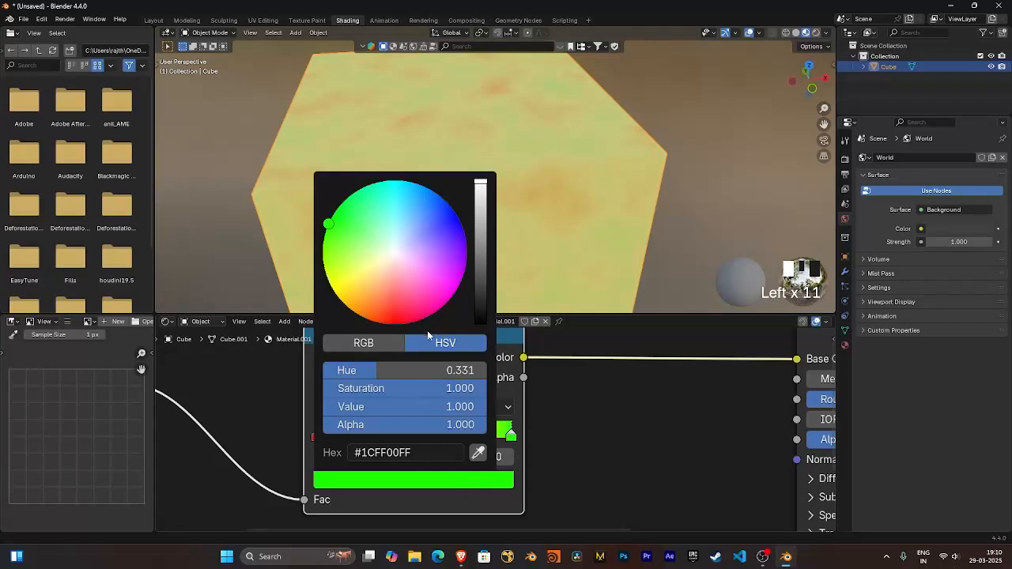
click(555, 468)
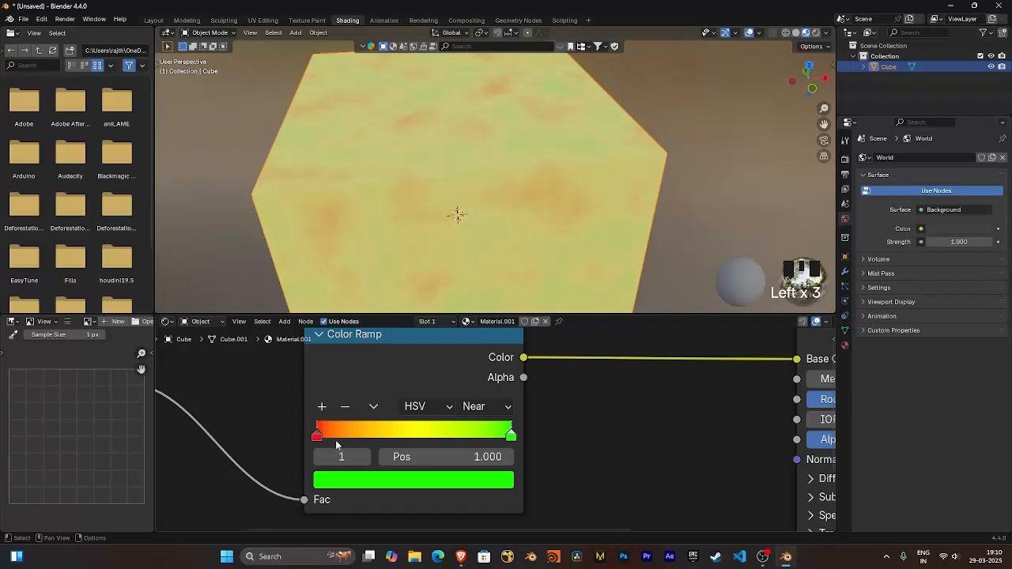
click(379, 487)
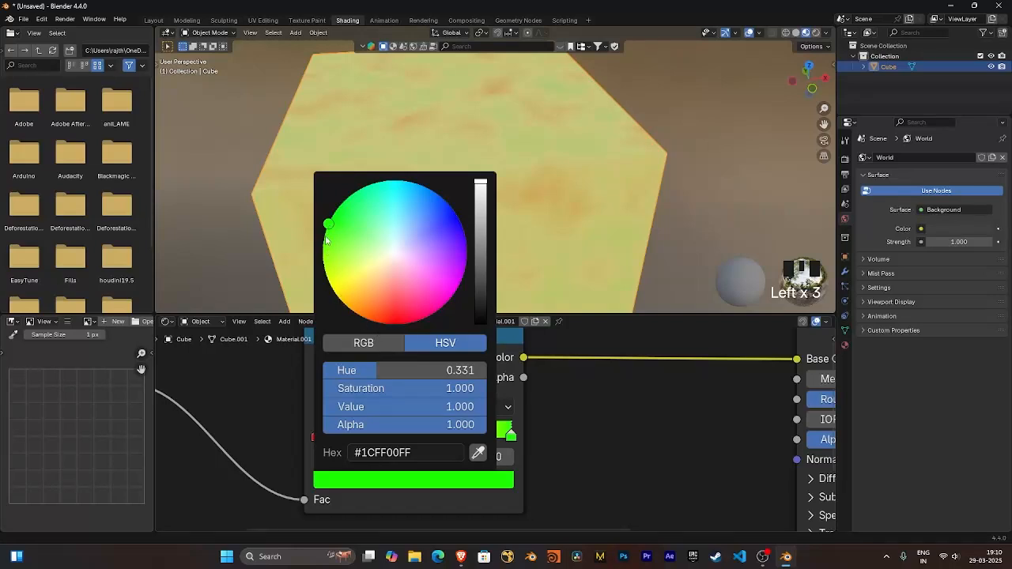
click(416, 476)
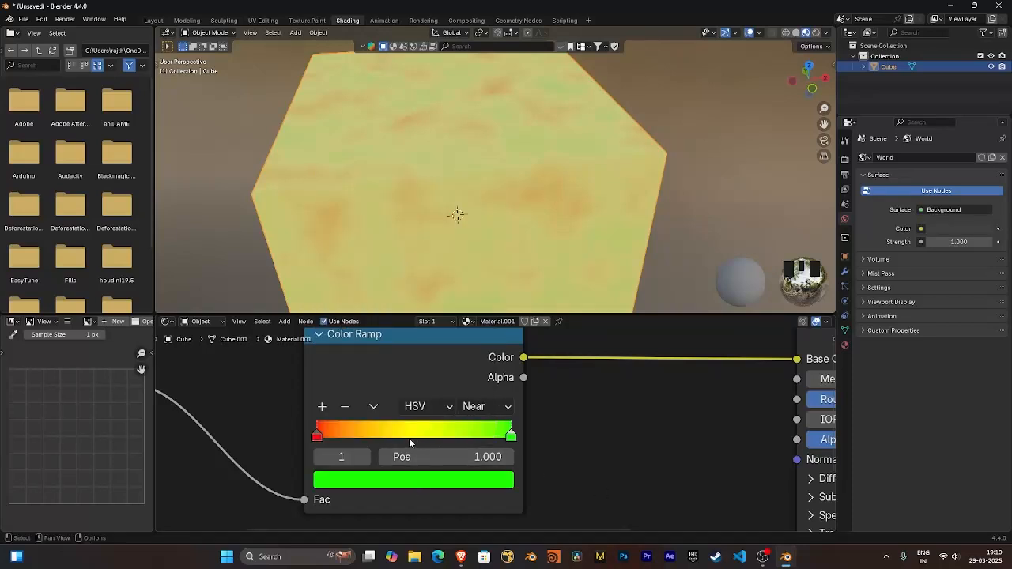
click(413, 480)
Set the Color Ramp's HSV colour interpolation to Far and examine the green stop's hue on the colour wheel
click(487, 406)
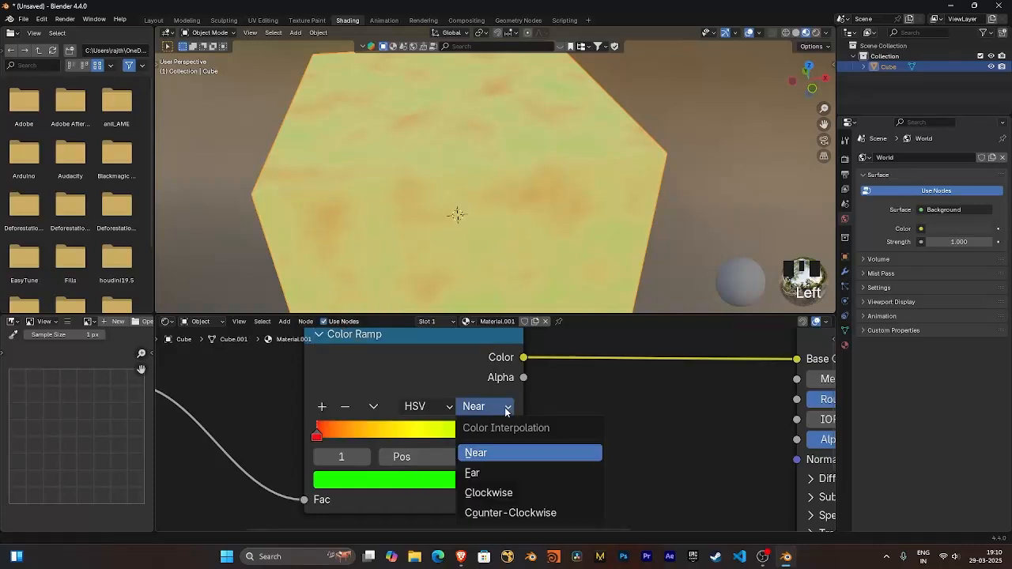
click(494, 472)
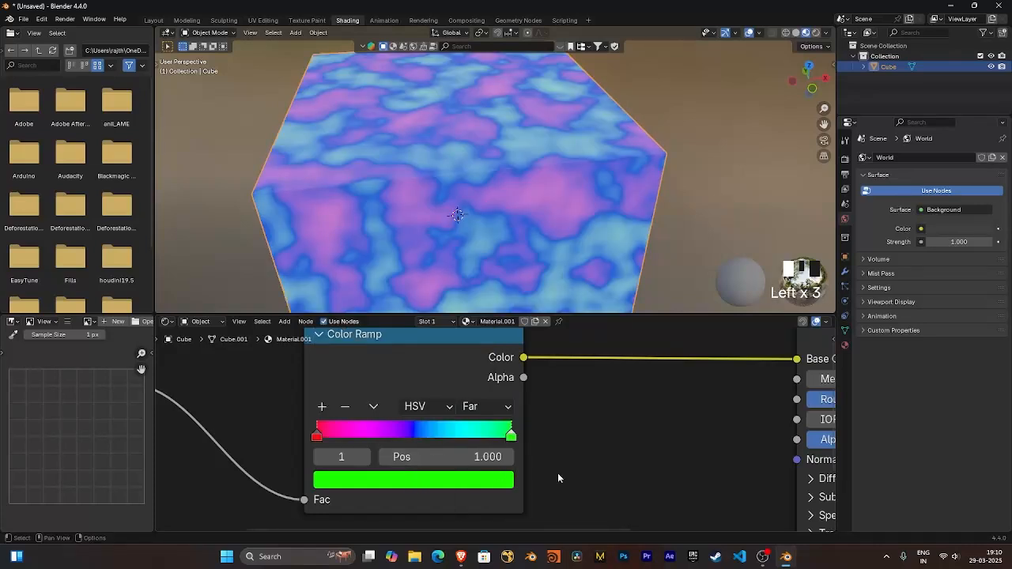
click(430, 482)
click(421, 484)
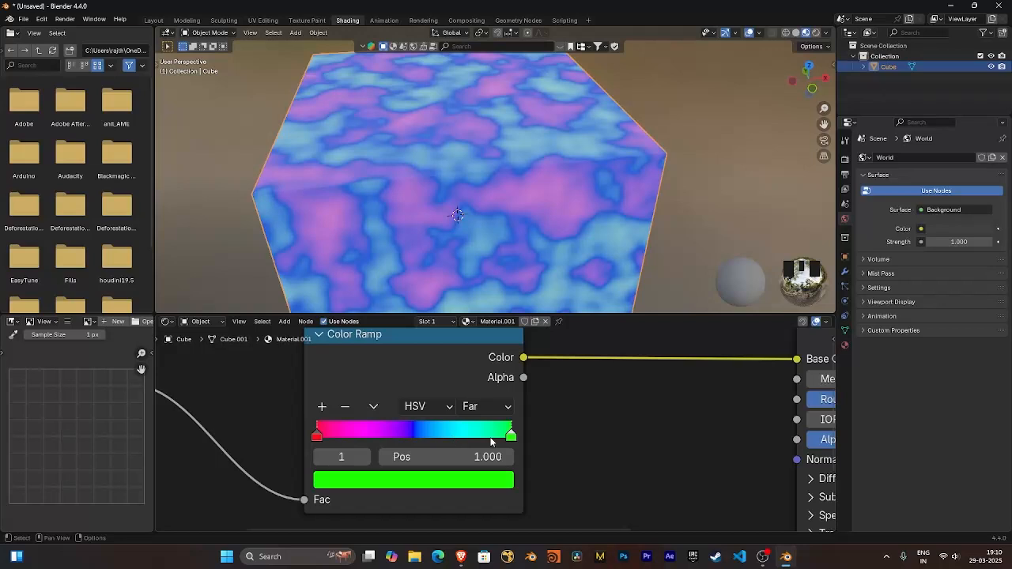
Switch the Color Ramp's colour interpolation to Clockwise, Counter-Clockwise and back to Clockwise to compare the gradients
click(486, 406)
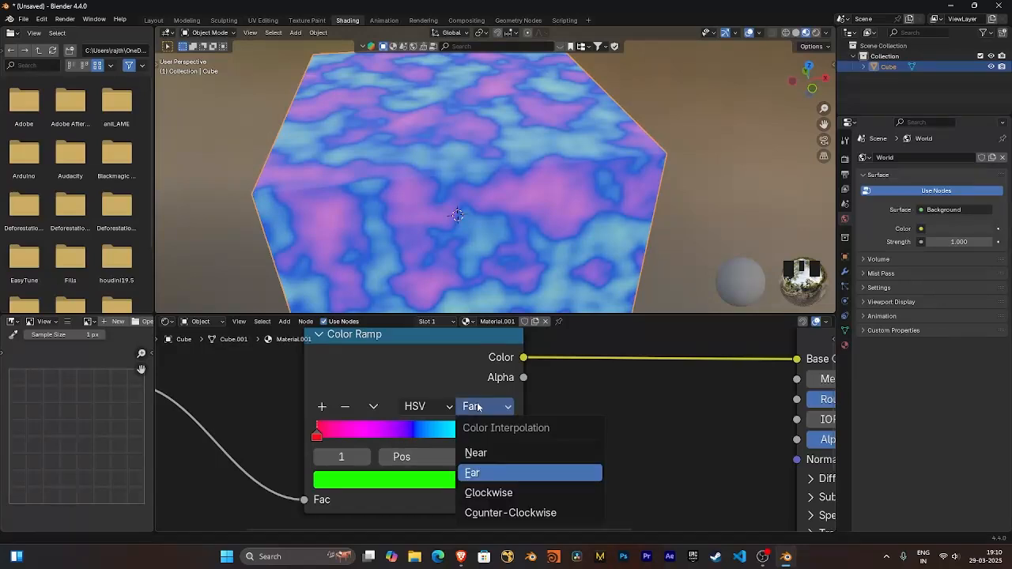
click(524, 490)
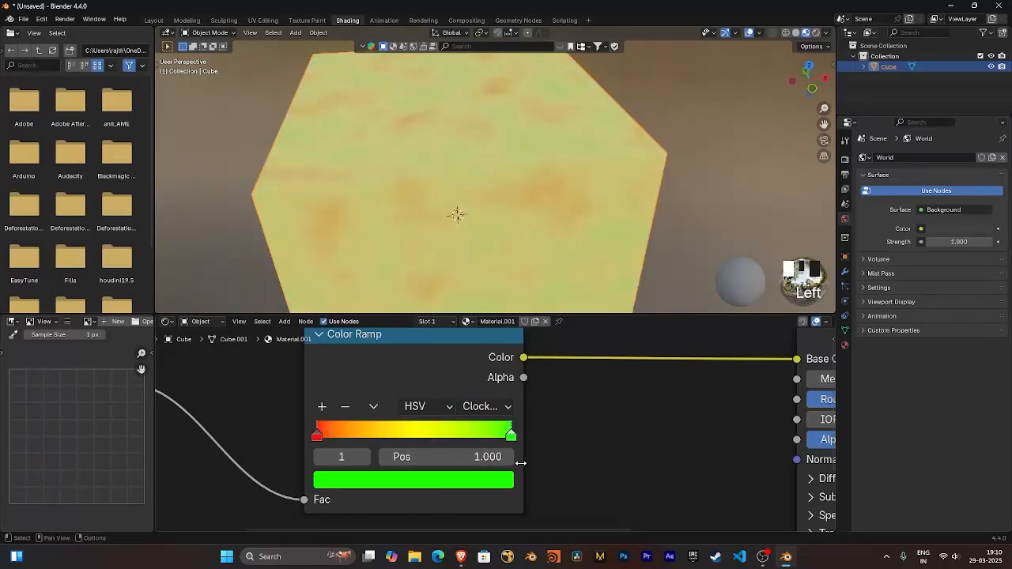
click(487, 406)
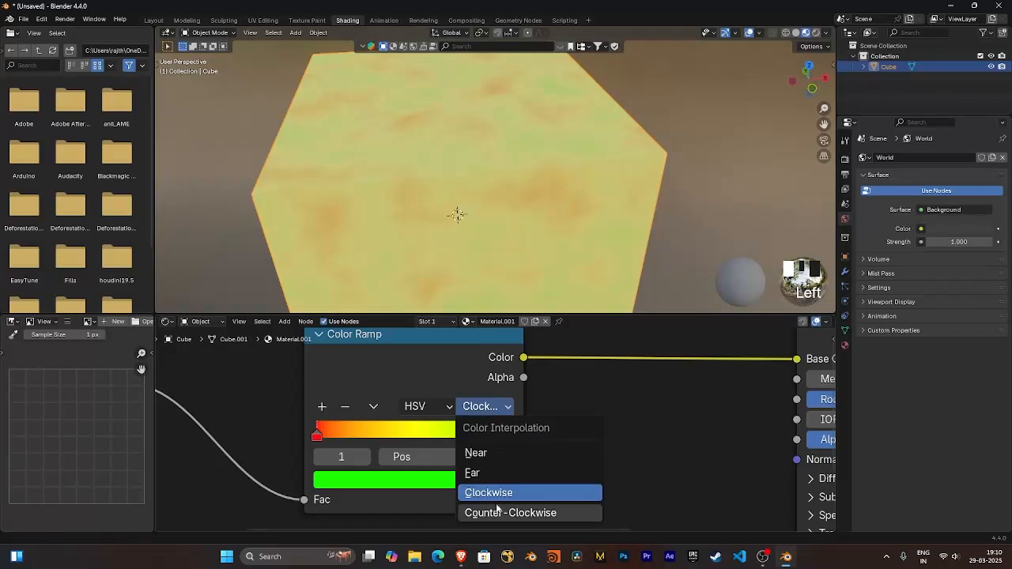
click(529, 514)
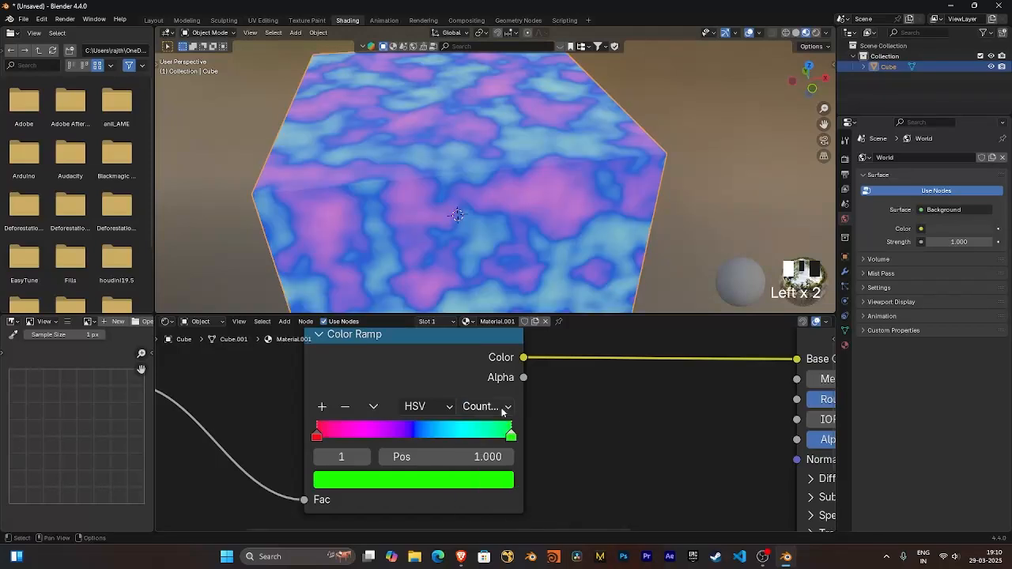
click(501, 408)
click(502, 495)
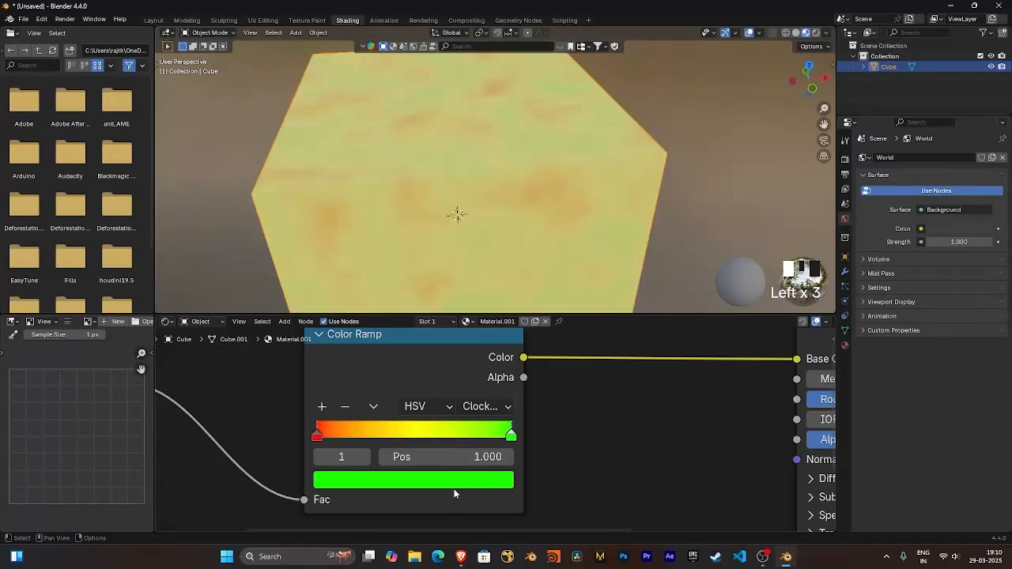
Check the green stop's hue on the colour wheel, set the colour interpolation to Counter-Clockwise, and check the wheel again
click(433, 482)
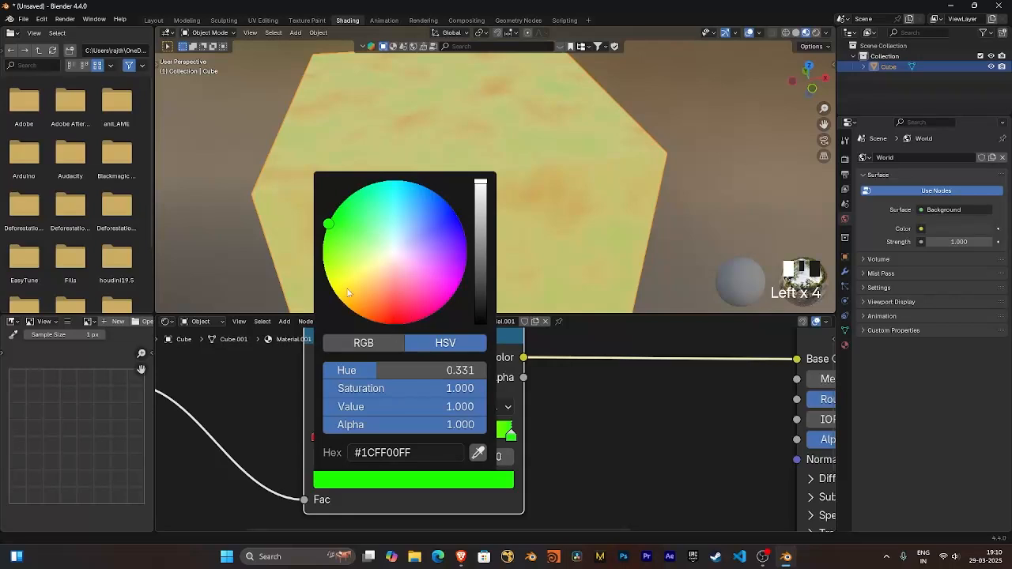
click(534, 477)
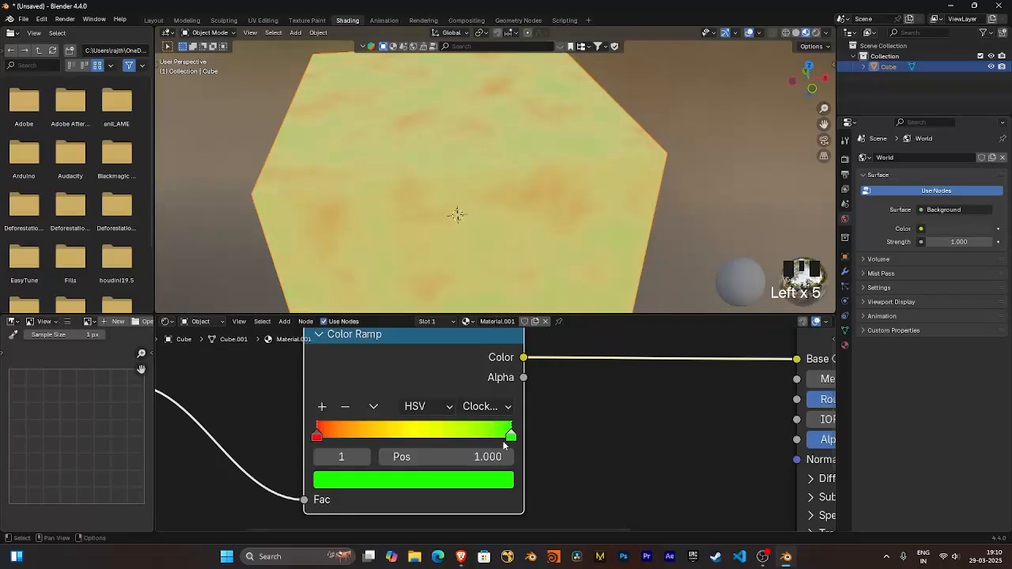
click(487, 406)
click(510, 512)
click(443, 480)
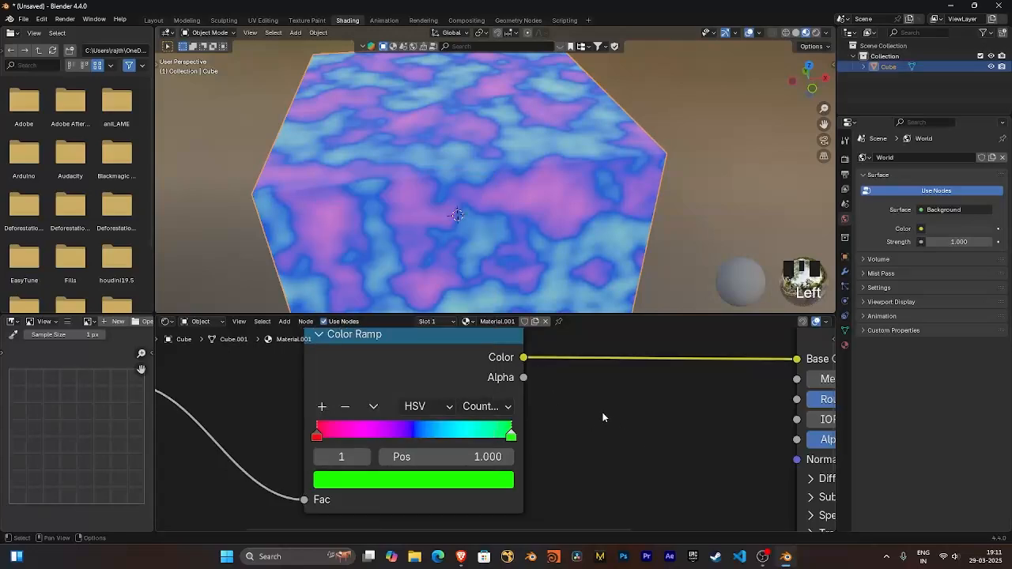
Delete the Color Ramp and Noise Texture nodes from the cube's material
scroll(585, 405, down, 2)
scroll(577, 426, down, 4)
middle_drag(574, 433, 599, 411)
scroll(581, 419, up, 6)
scroll(576, 394, down, 2)
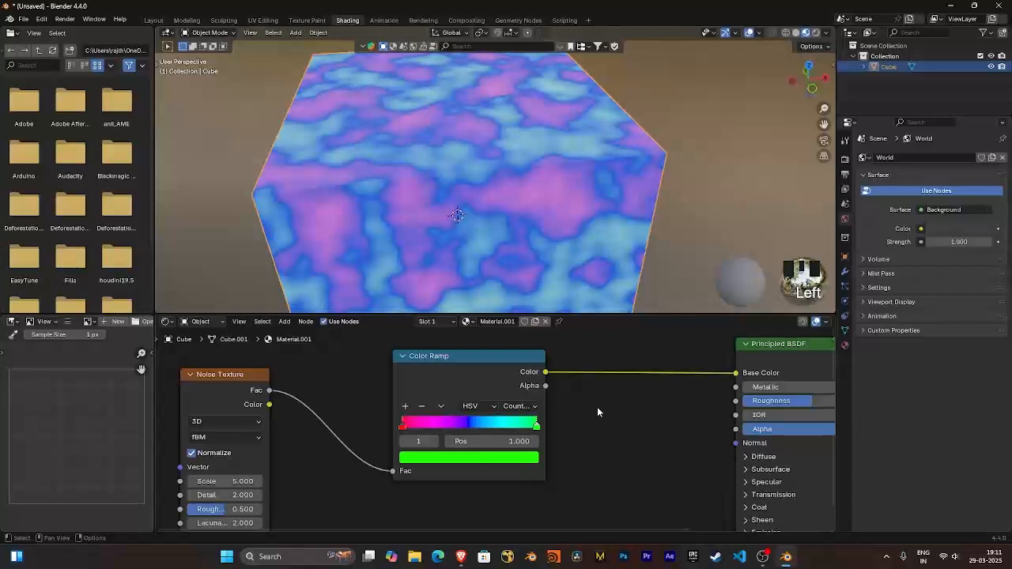
scroll(593, 407, down, 1)
scroll(588, 421, down, 1)
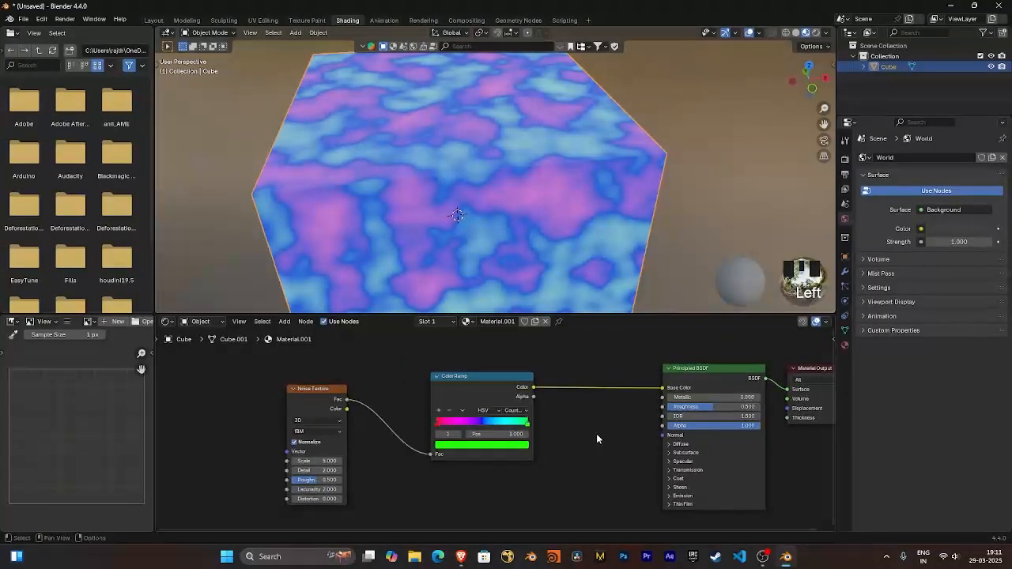
mouse_move(480, 377)
mouse_down()
mouse_move(459, 377)
mouse_move(477, 376)
mouse_up()
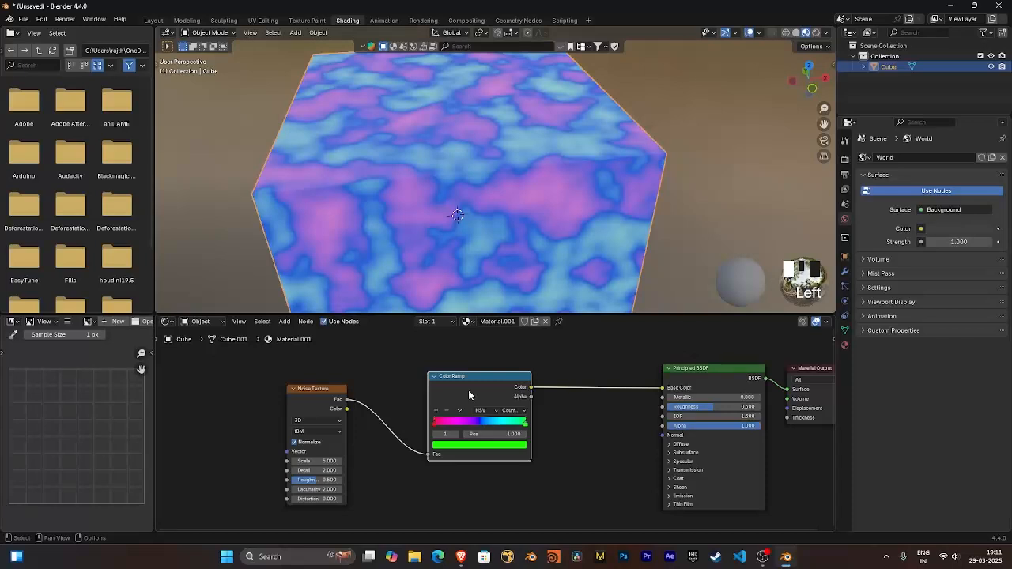
key(x)
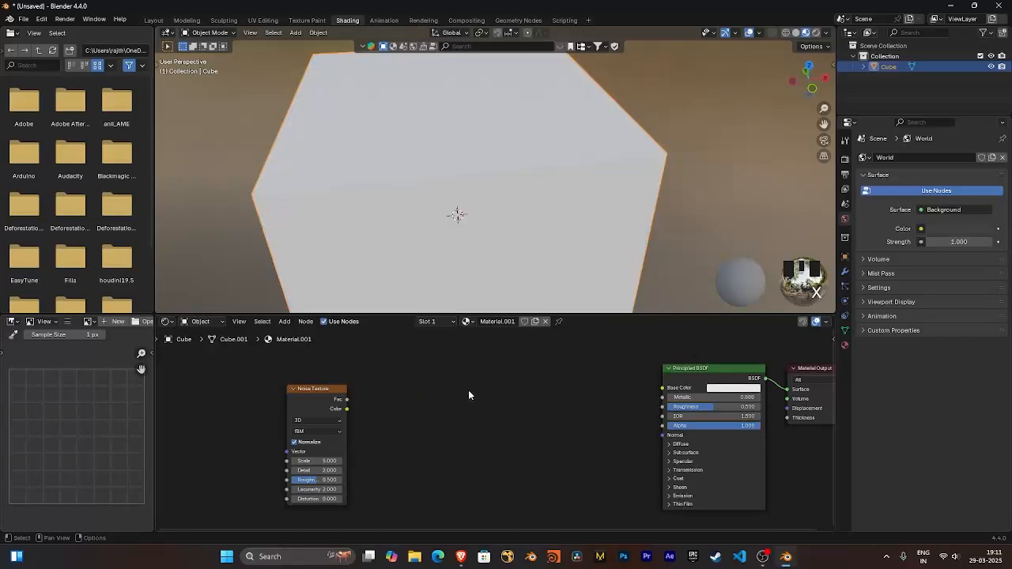
click(307, 394)
key(x)
middle_drag(531, 393, 387, 369)
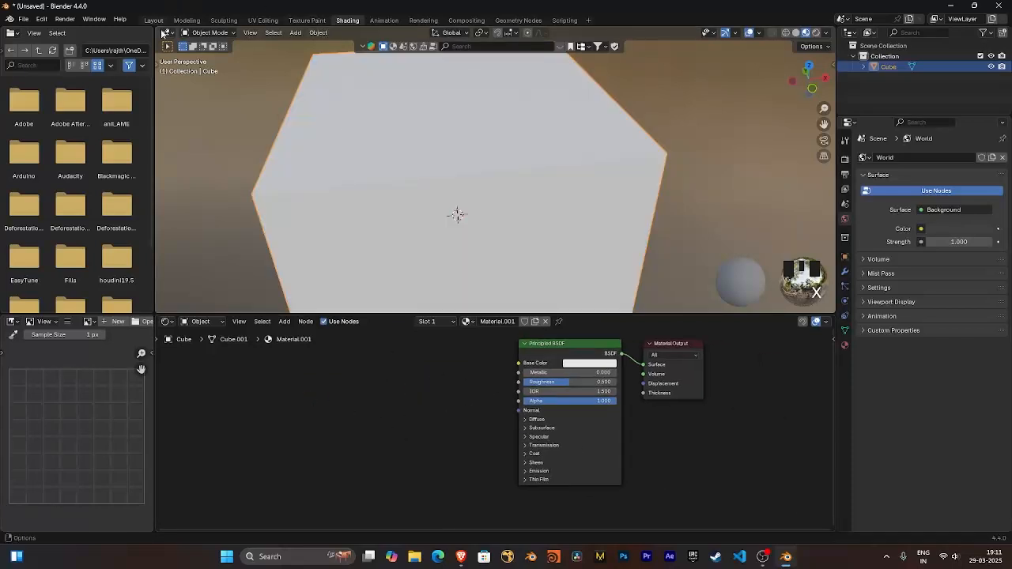
Open the Geometry Nodes workspace and create a new geometry node tree for the cube
click(523, 22)
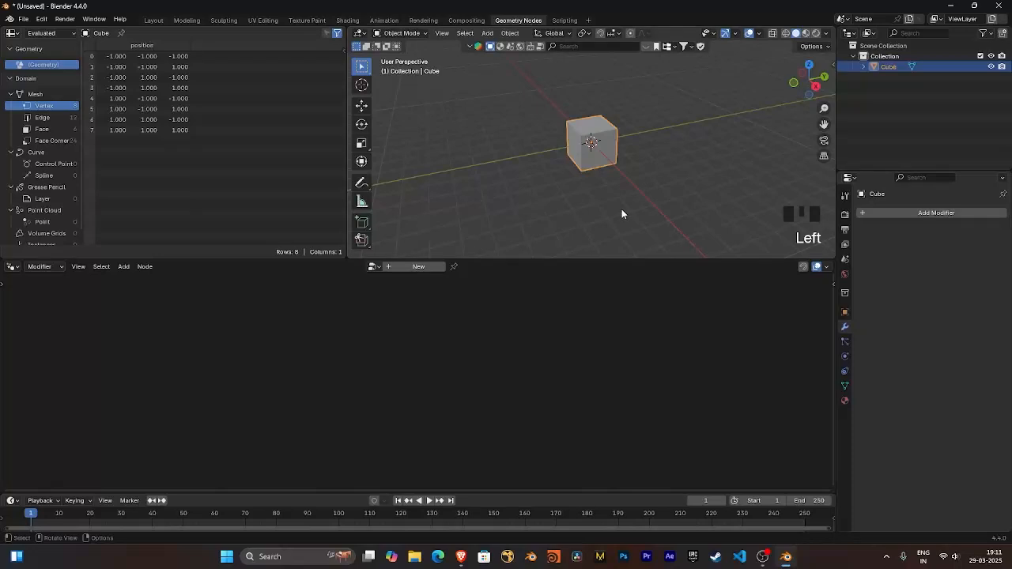
click(602, 151)
key(shift+a)
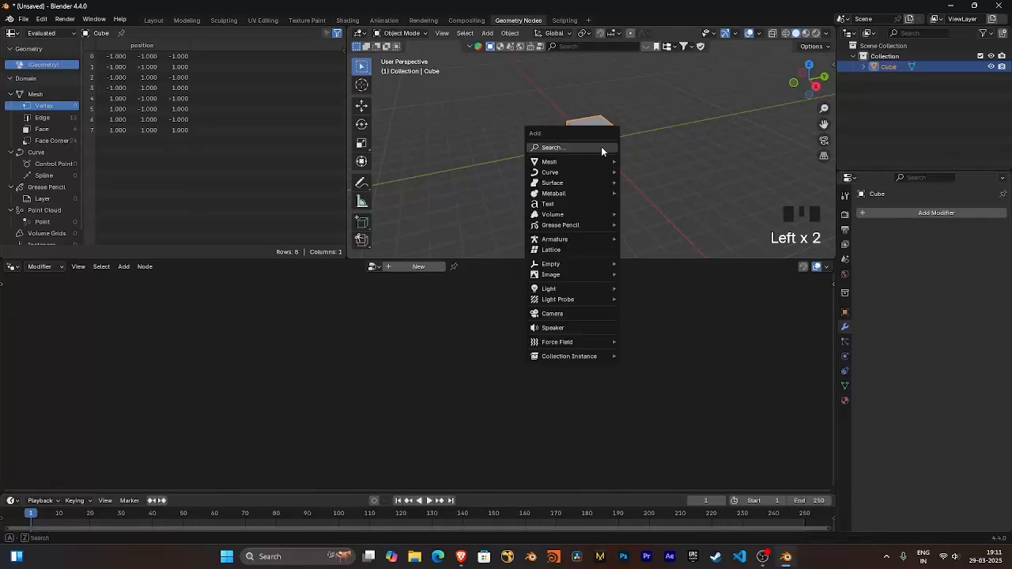
click(581, 147)
click(422, 267)
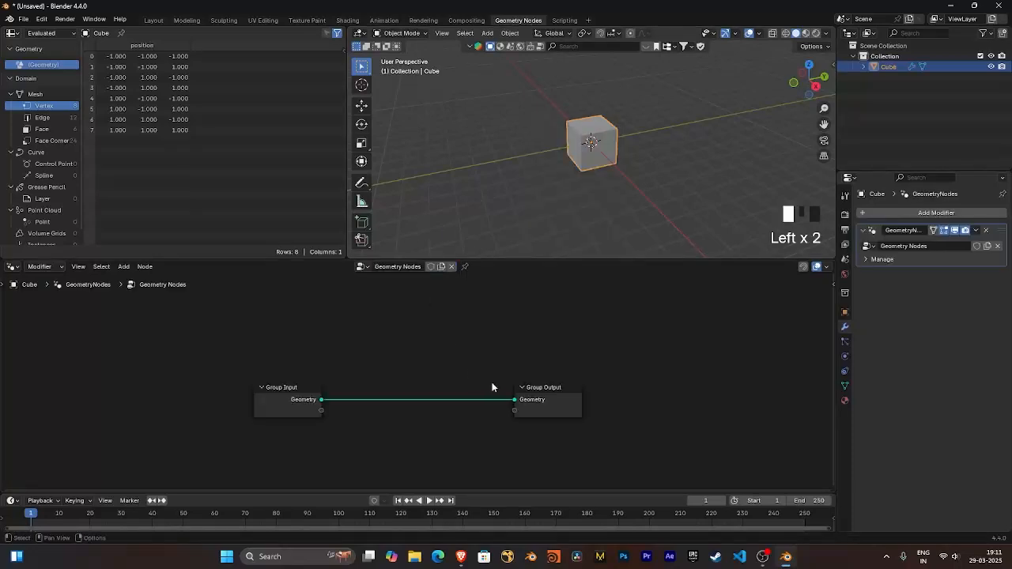
Widen the 3D viewport beside the spreadsheet and delete the Group Input node from the geometry node tree
middle_drag(480, 381, 512, 379)
scroll(449, 368, up, 2)
drag(348, 222, 212, 222)
mouse_move(489, 200)
middle_down()
mouse_move(542, 174)
mouse_move(506, 197)
middle_up()
click(230, 386)
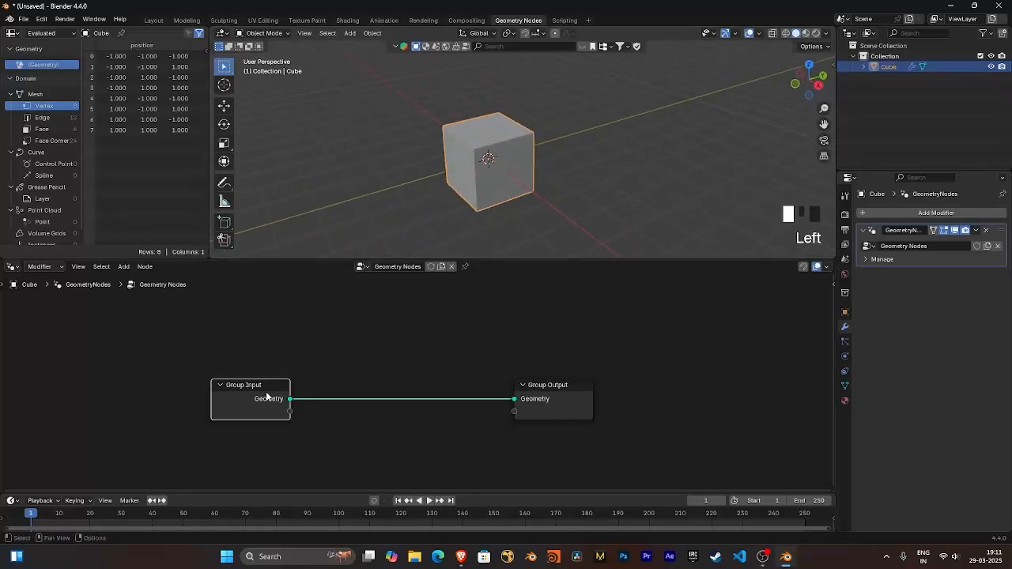
key(x)
middle_drag(217, 380, 396, 394)
scroll(396, 394, down, 2)
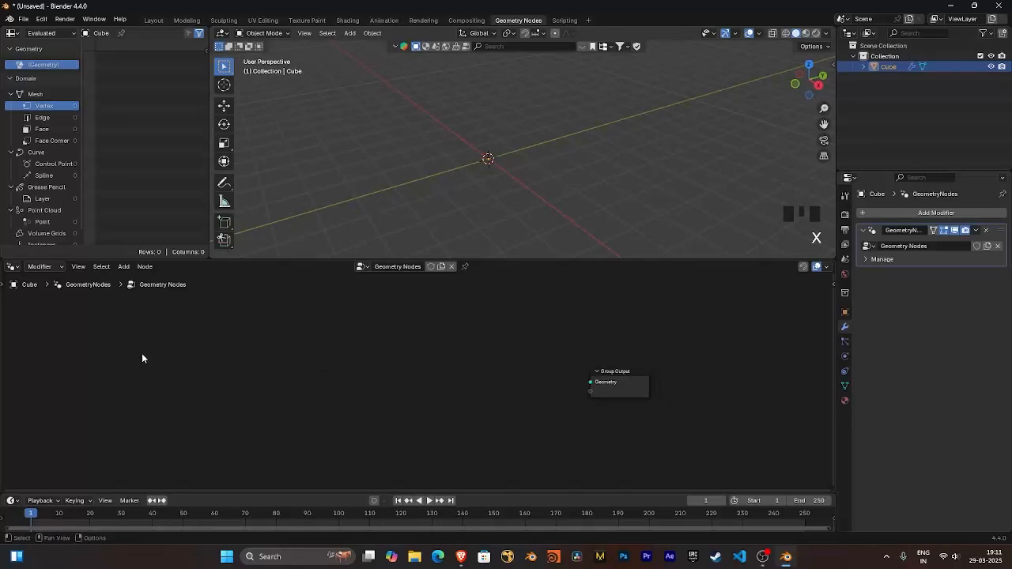
Add a Curve Line node and connect its Curve output to the Group Output's Geometry input
key(shift+a)
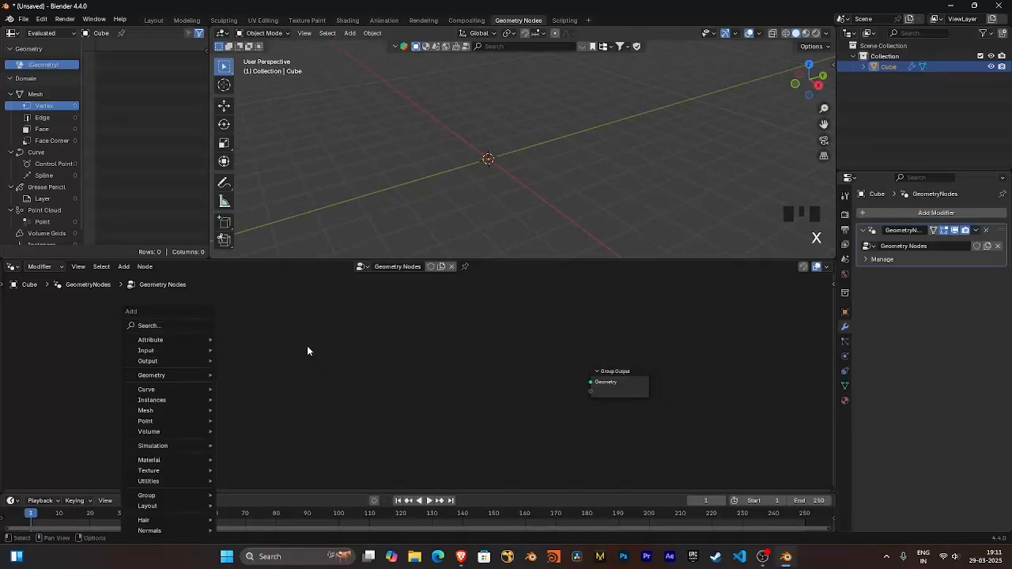
ctrl+click(377, 370)
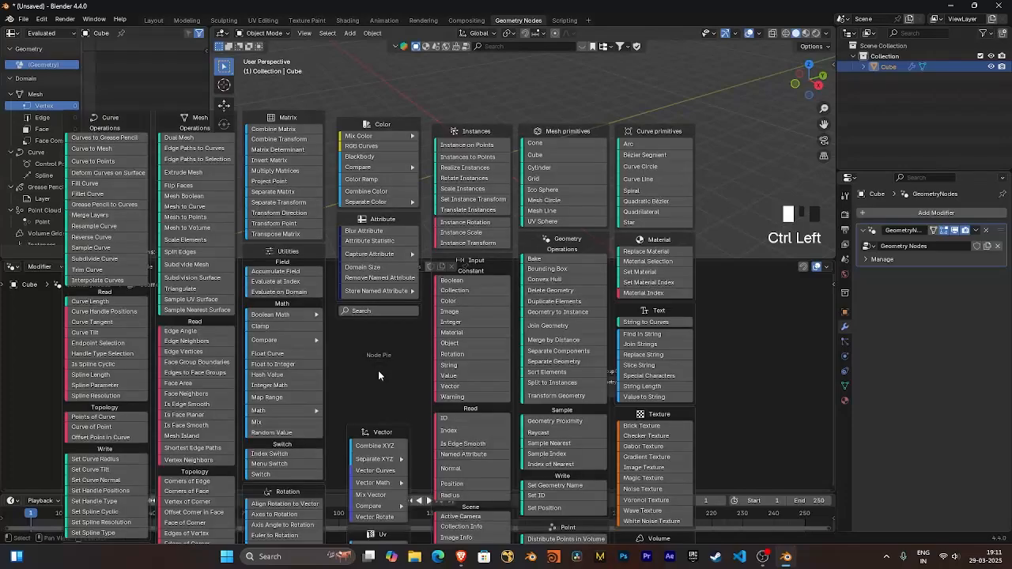
click(645, 179)
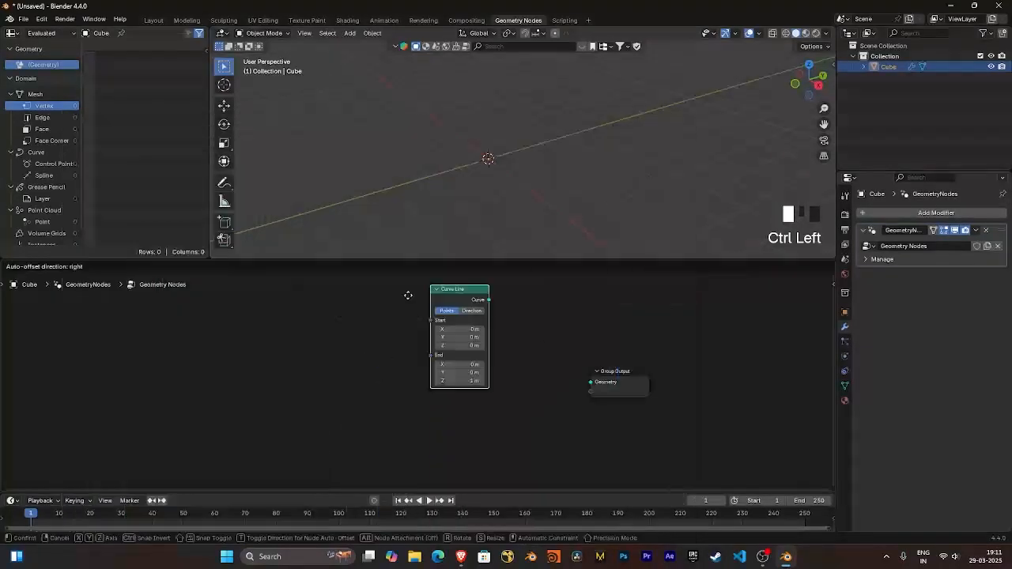
click(417, 349)
drag(358, 342, 639, 342)
In the right orthographic view, try a Start Y of 0.8 m on the Curve Line and reset it to 0 m
key(KP_Decimal)
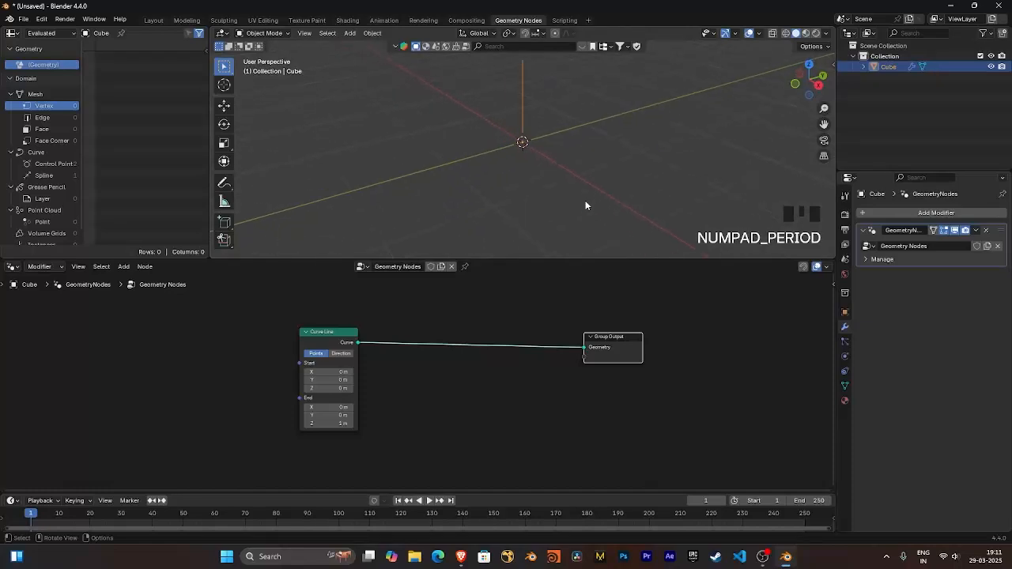
shift+middle_drag(588, 156, 698, 158)
key(KP_3)
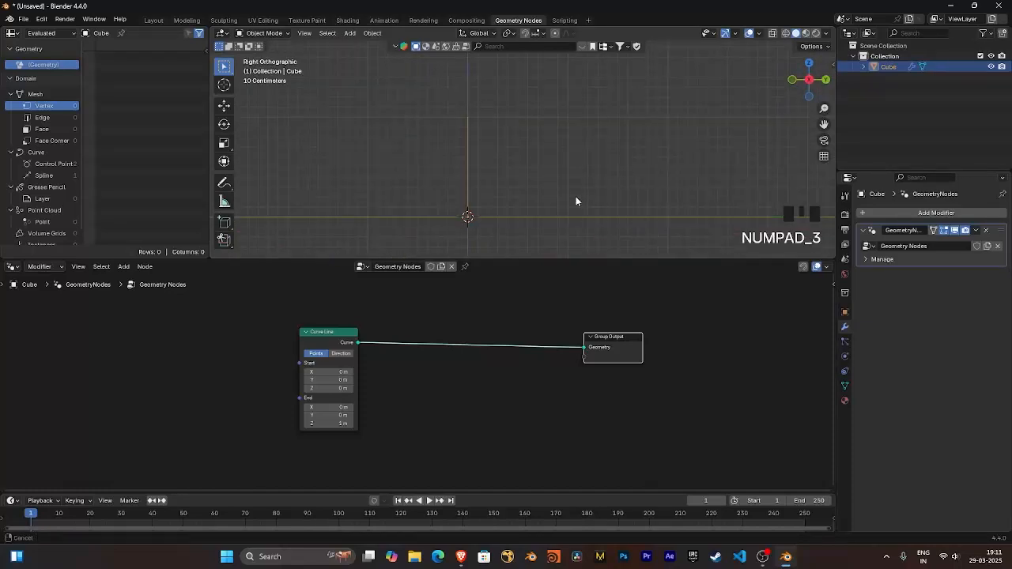
ctrl+middle_drag(576, 197, 544, 166)
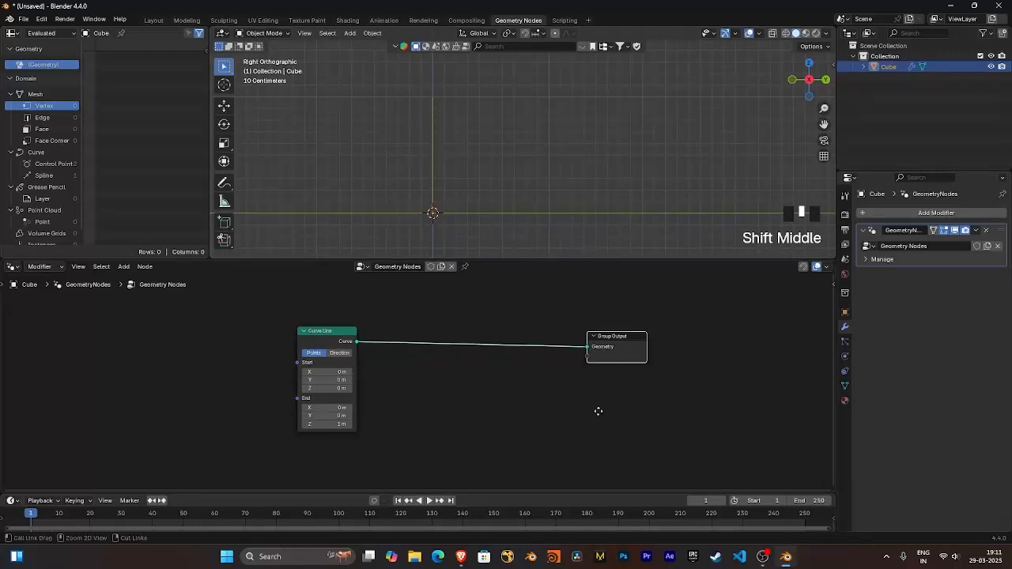
scroll(470, 332, up, 4)
middle_drag(469, 333, 555, 353)
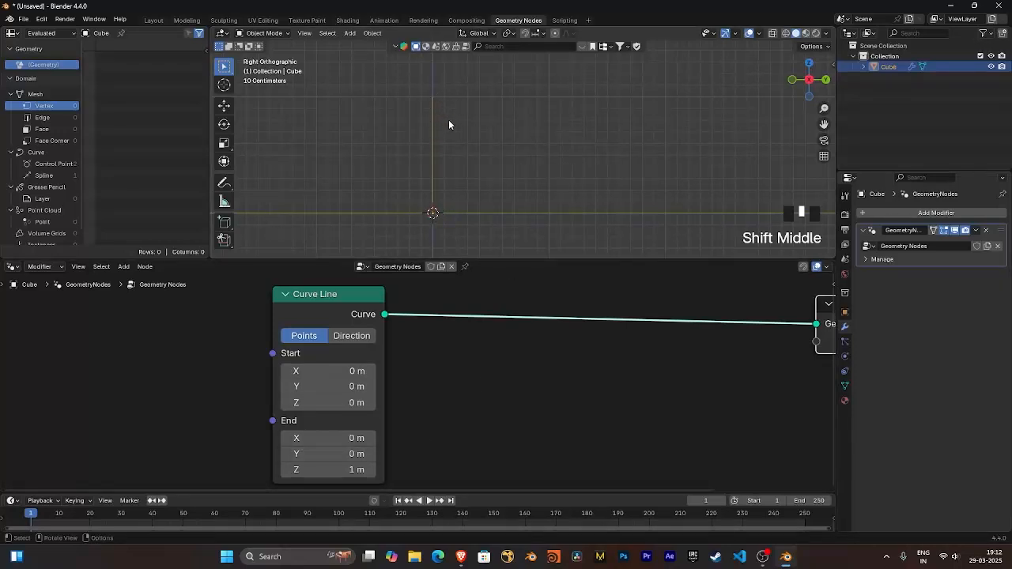
drag(348, 386, 375, 386)
click(321, 393)
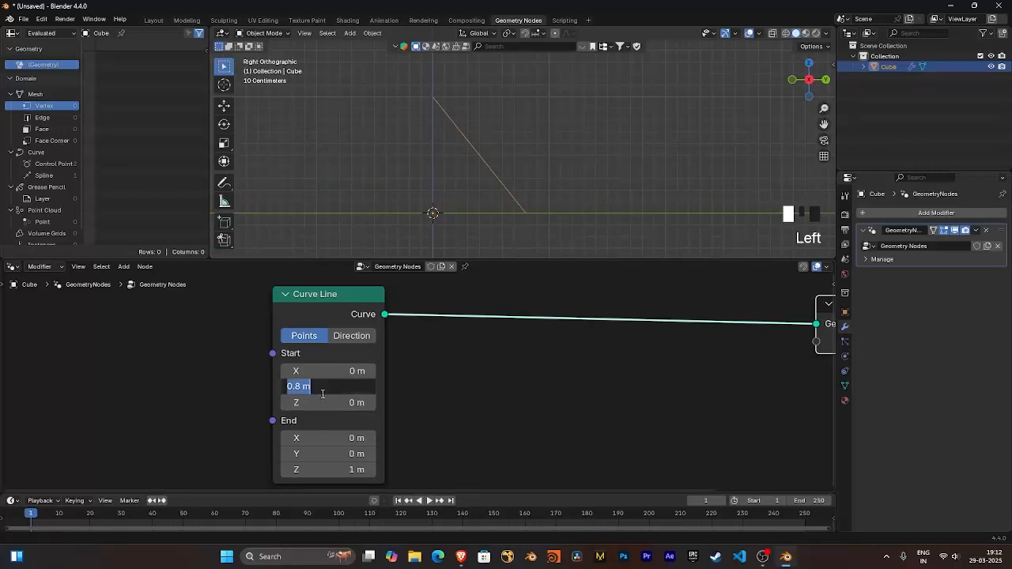
text(0)
key(Return)
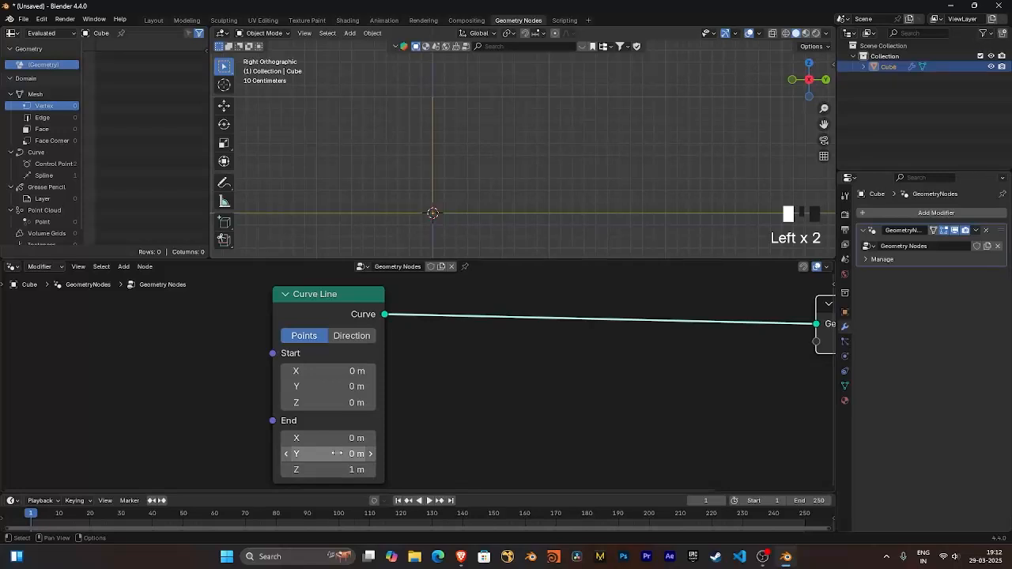
Try an End Y of 1.6 m on the Curve Line and reset it to 0 m
drag(320, 454, 372, 454)
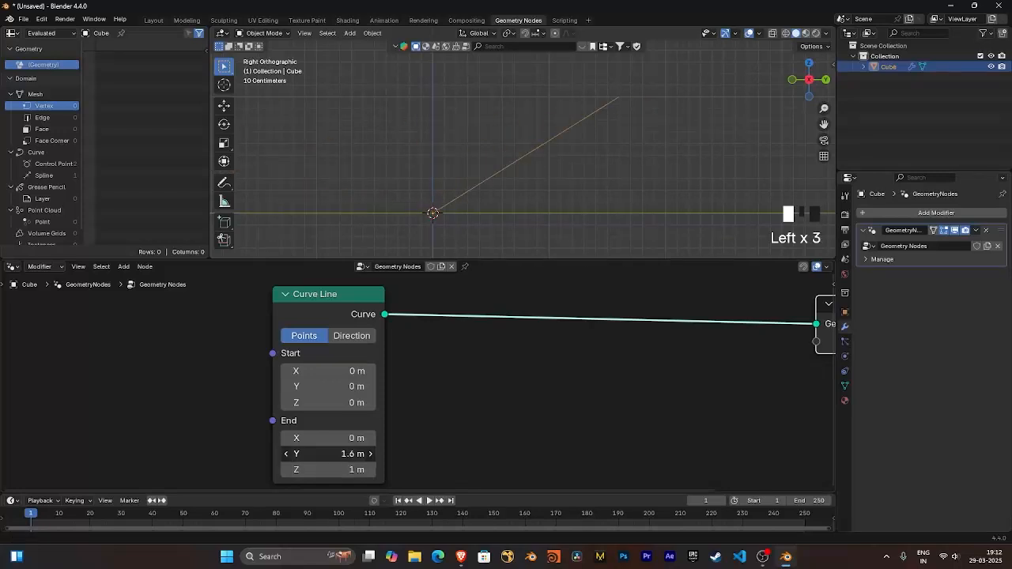
click(338, 453)
text(0)
key(Return)
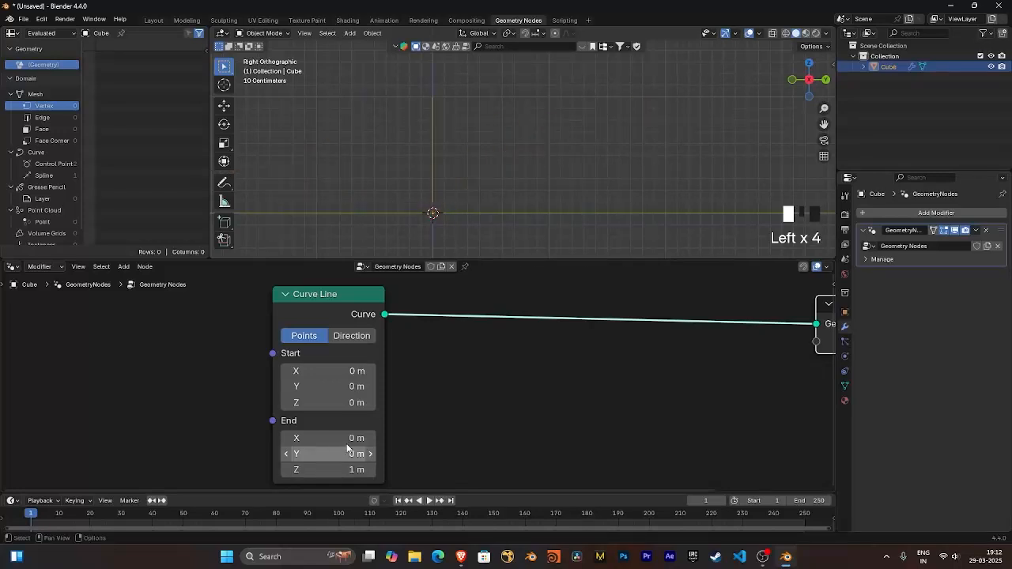
Set the Curve Line's End Y to 2 m and show the whole node tree
ctrl+middle_drag(517, 150, 446, 171)
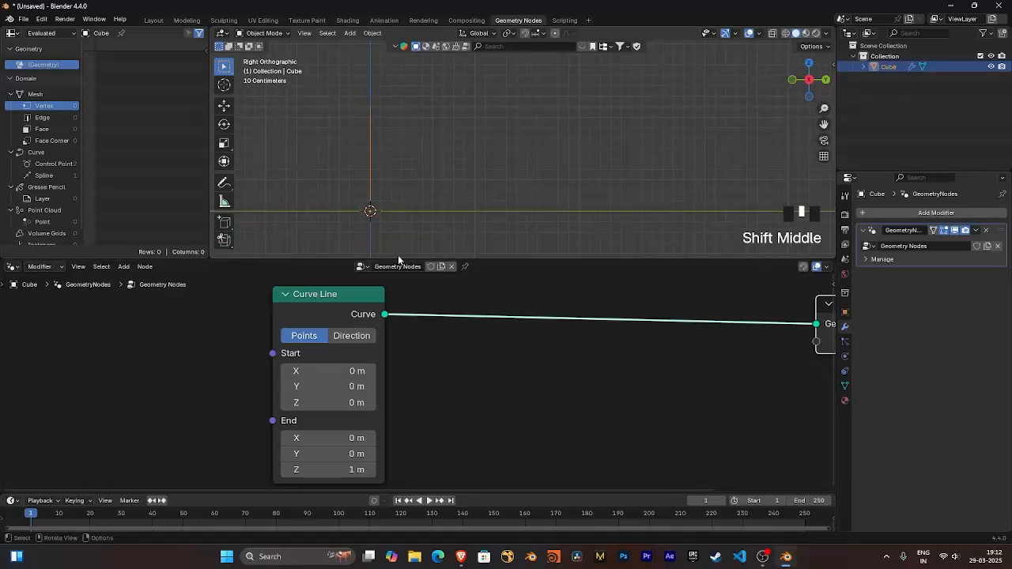
drag(346, 455, 377, 445)
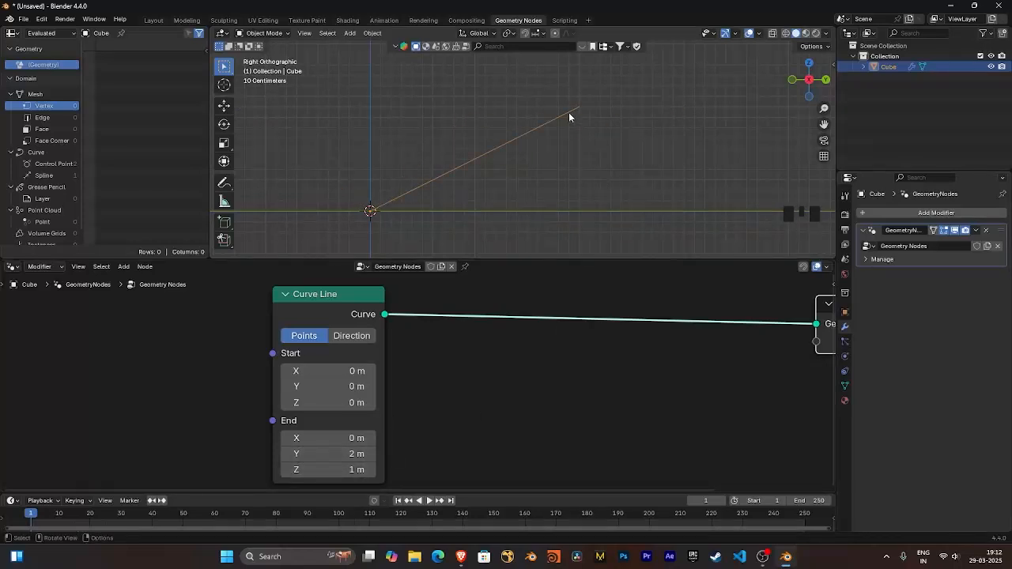
key(Home)
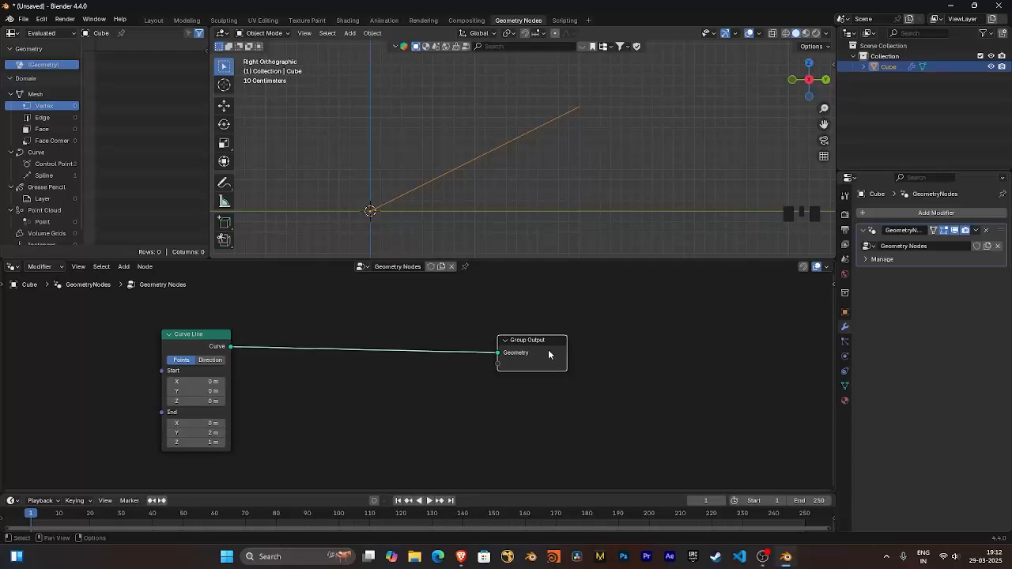
Move the Group Output and Curve Line nodes apart to make room for more nodes between them
drag(528, 362, 585, 361)
middle_drag(404, 396, 515, 405)
drag(309, 356, 278, 342)
click(337, 377)
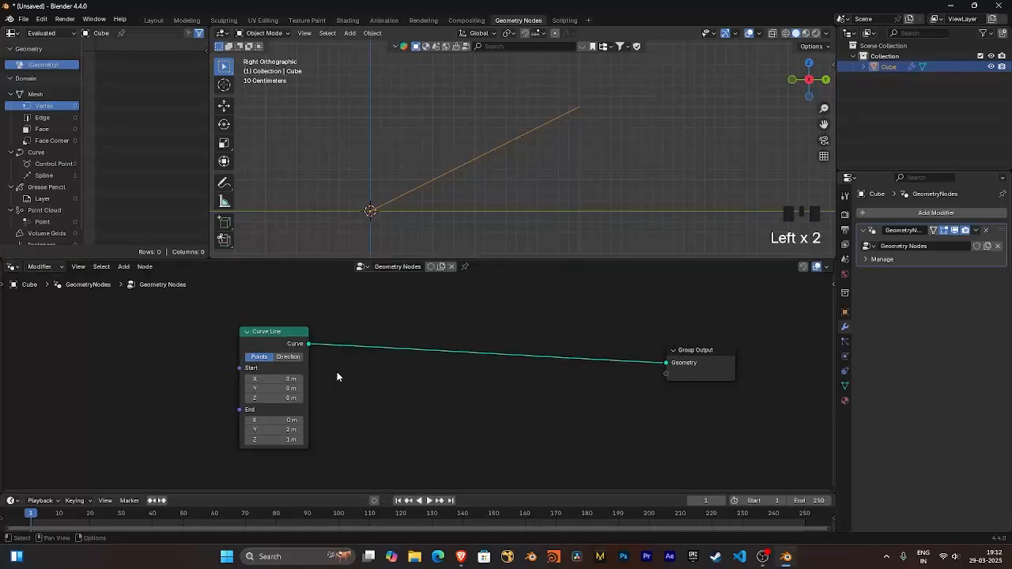
middle_drag(506, 379, 464, 381)
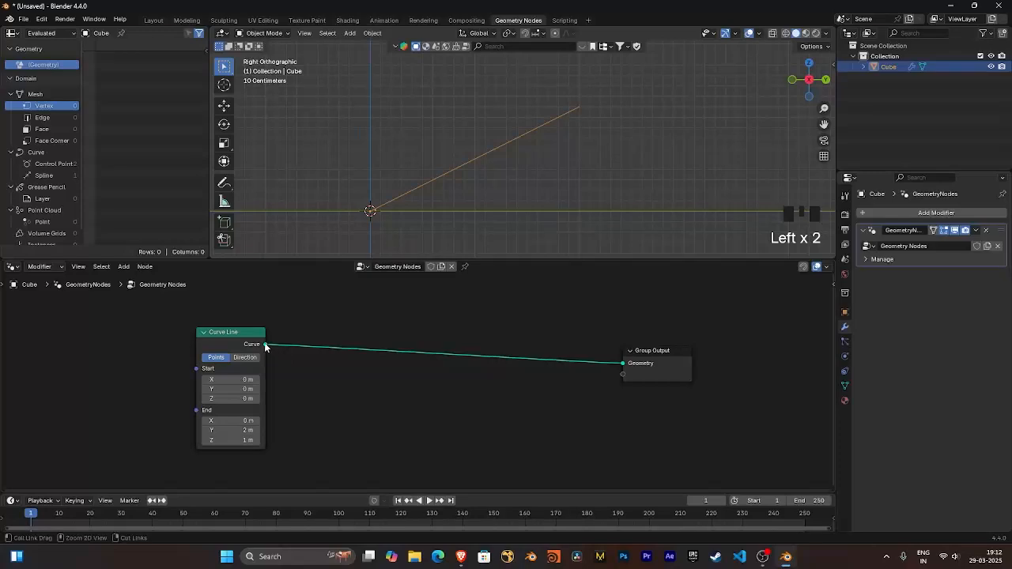
Insert a Resample Curve node between the Curve Line and the Group Output, and line the nodes up
ctrl+click(326, 377)
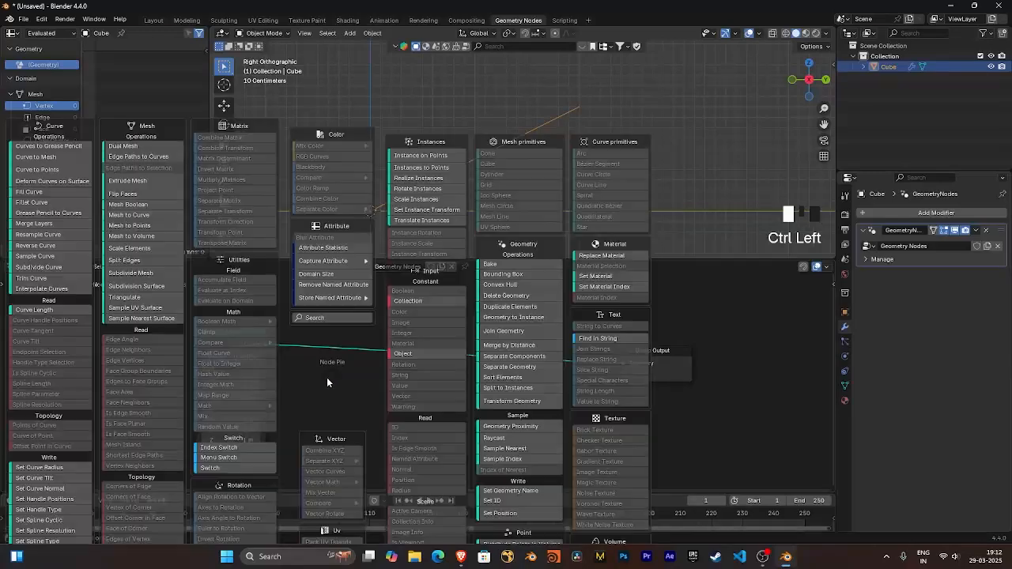
click(59, 235)
click(370, 324)
ctrl+middle_drag(473, 418, 348, 281)
middle_drag(346, 278, 468, 339)
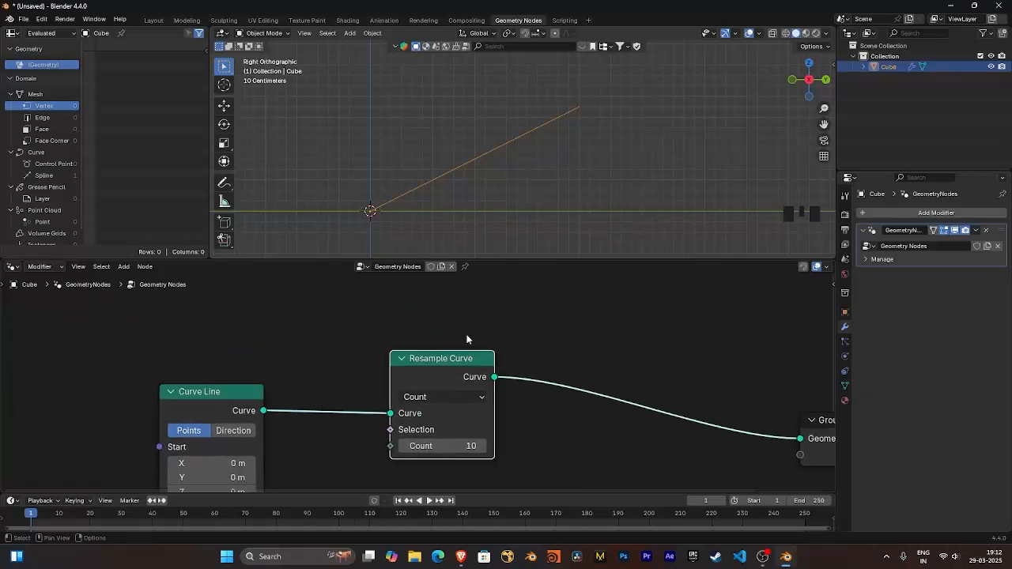
middle_drag(314, 388, 332, 346)
drag(271, 354, 264, 313)
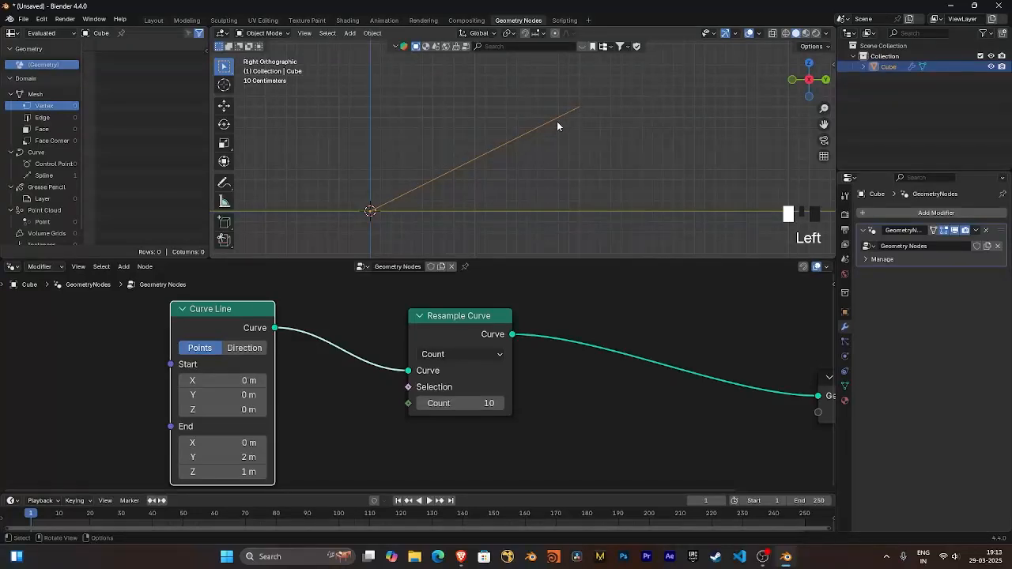
drag(466, 327, 476, 319)
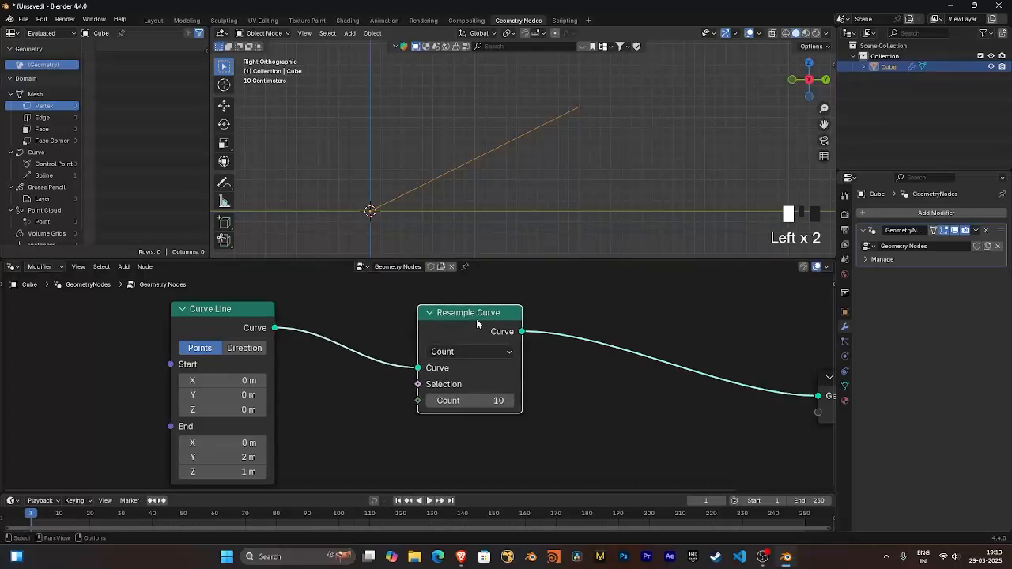
drag(476, 319, 474, 316)
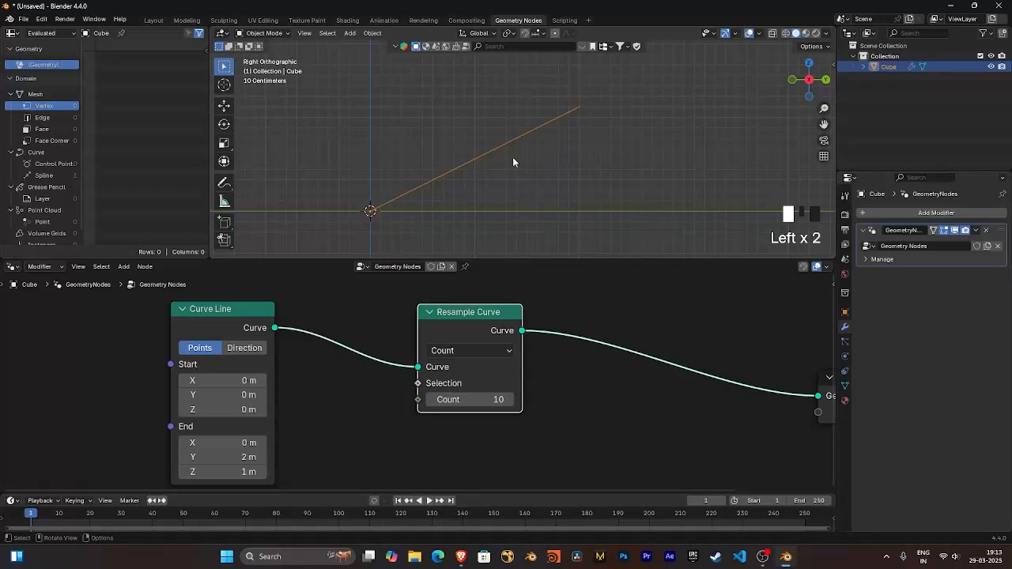
Move the Group Output farther away and insert an Instance on Points node between Resample Curve and Group Output
scroll(473, 369, down, 2)
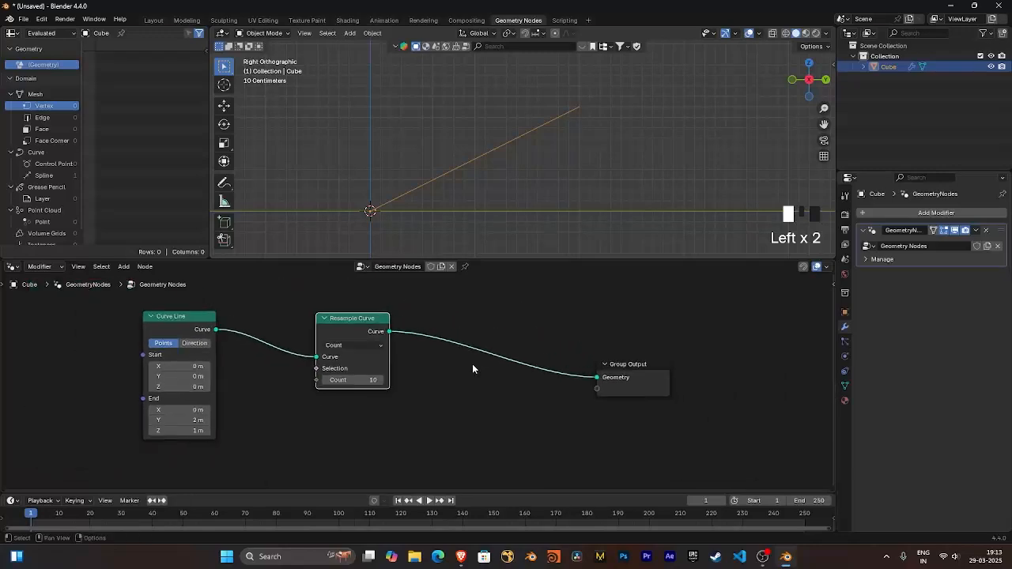
middle_drag(473, 369, 380, 386)
drag(555, 392, 657, 373)
middle_drag(431, 385, 486, 387)
ctrl+drag(350, 352, 415, 385)
click(542, 168)
click(499, 333)
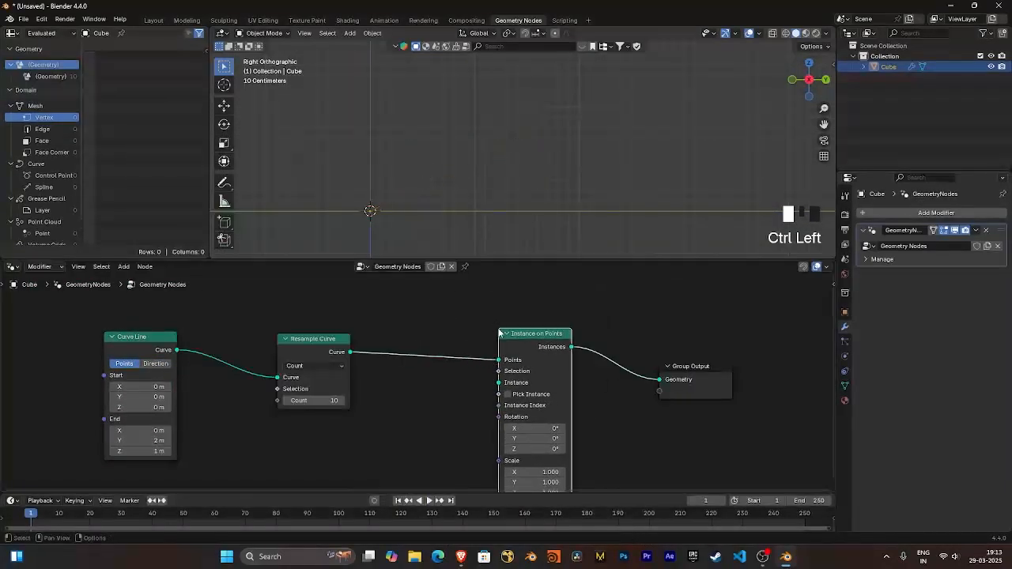
middle_drag(412, 422, 441, 400)
drag(578, 314, 556, 307)
middle_drag(408, 422, 439, 414)
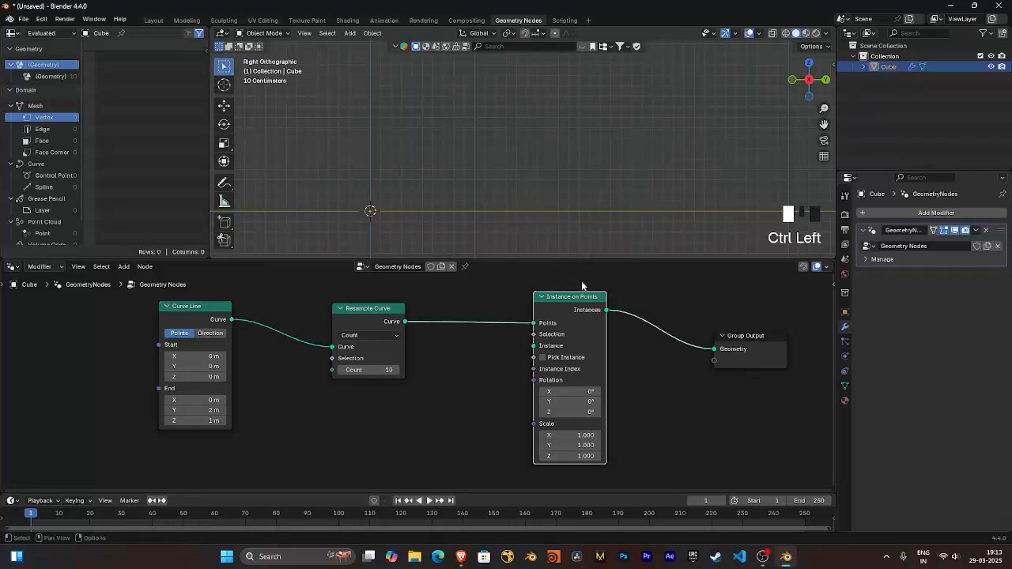
Add a Cube mesh primitive node below Resample Curve, with its Mesh output feeding the Instance input of Instance on Points
middle_drag(497, 394, 585, 376)
scroll(587, 371, up, 1)
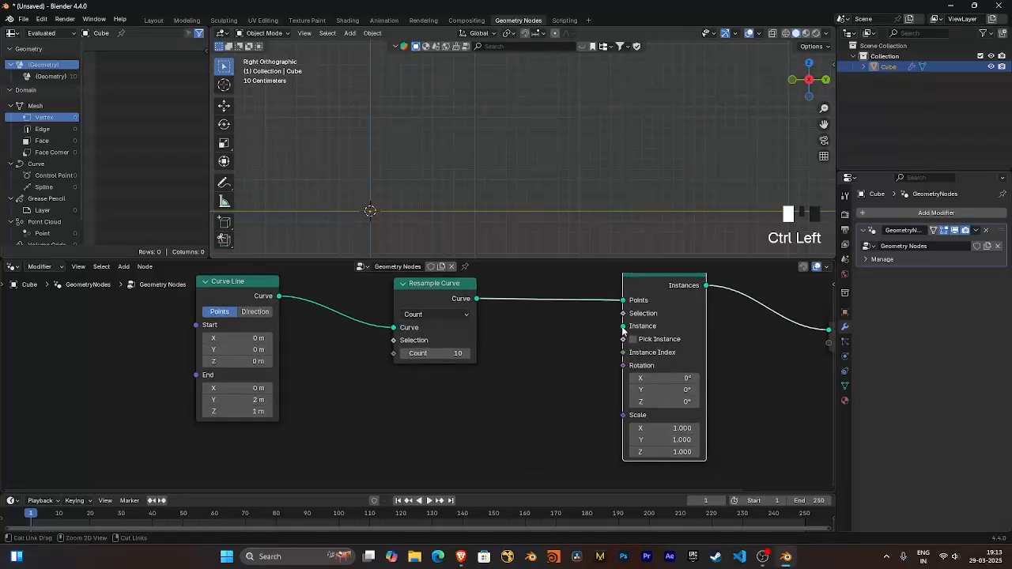
ctrl+click(595, 336)
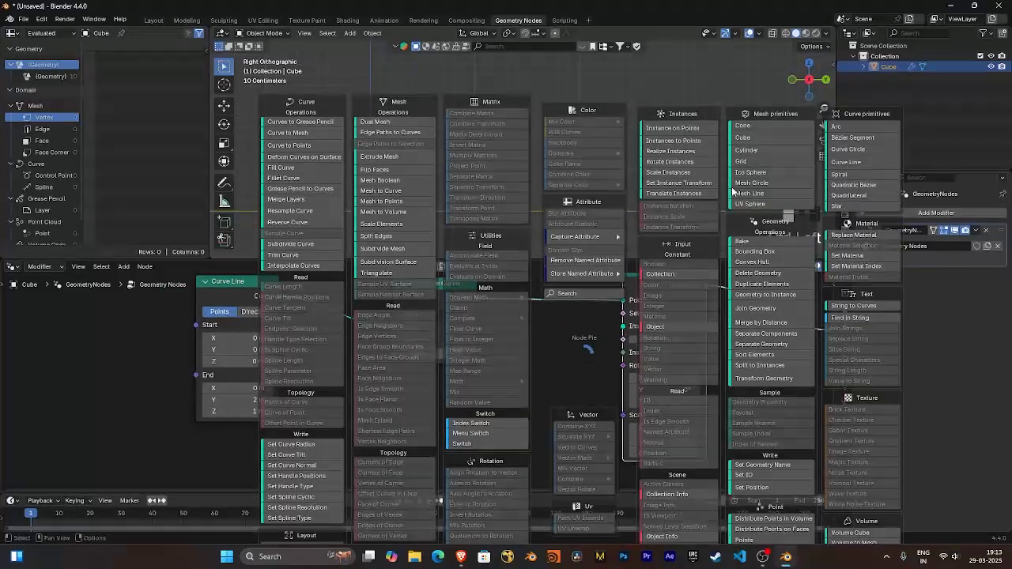
click(747, 138)
click(397, 379)
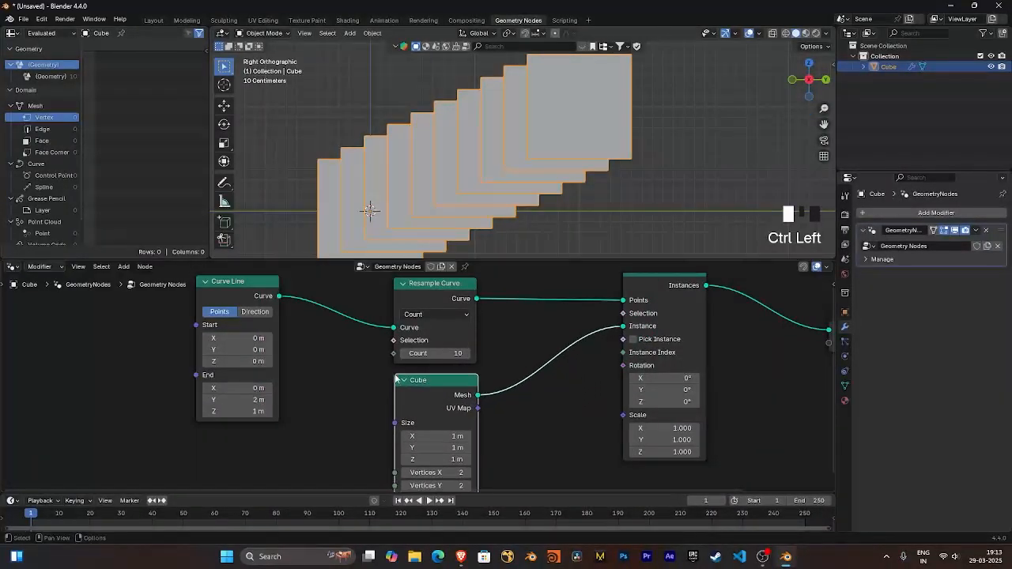
middle_drag(500, 415, 535, 364)
scroll(542, 345, up, 5)
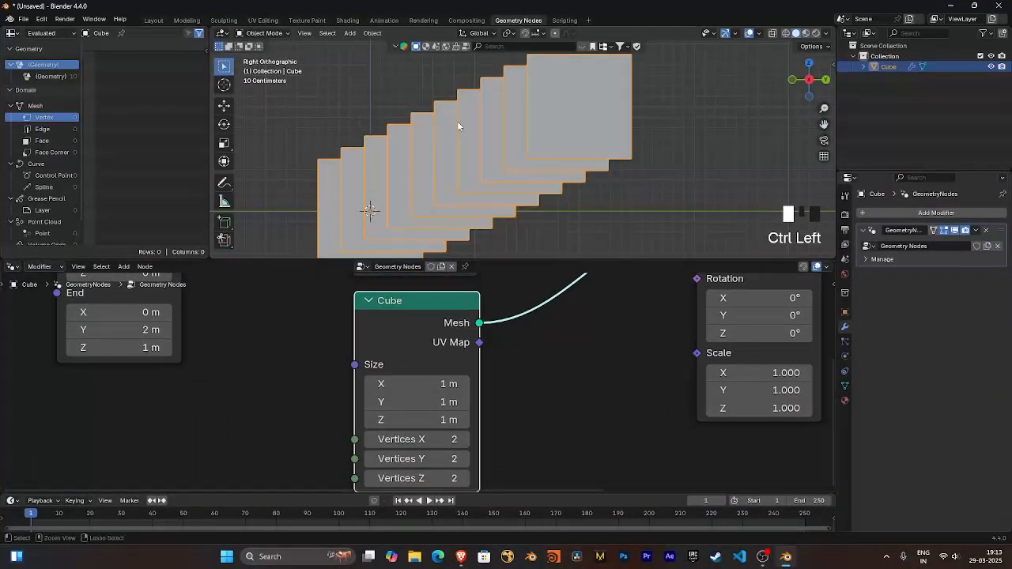
Reduce the Cube node's Size Z to 0.2 m and then 0.06 m, checking the steps in the right orthographic view
middle_drag(457, 120, 588, 172)
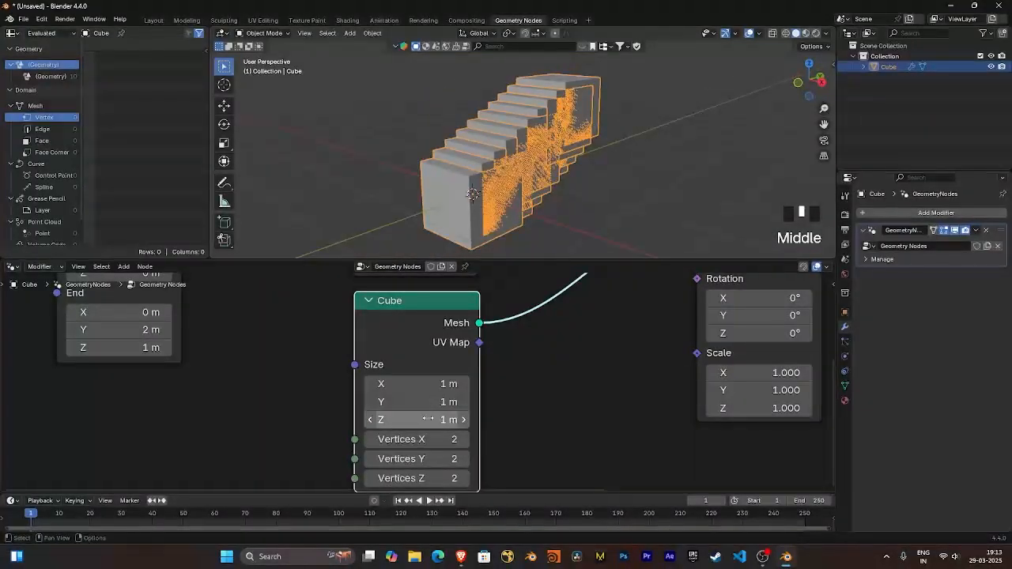
mouse_move(419, 420)
mouse_down()
mouse_move(447, 420)
mouse_move(395, 420)
mouse_move(404, 420)
mouse_up()
key(KP_3)
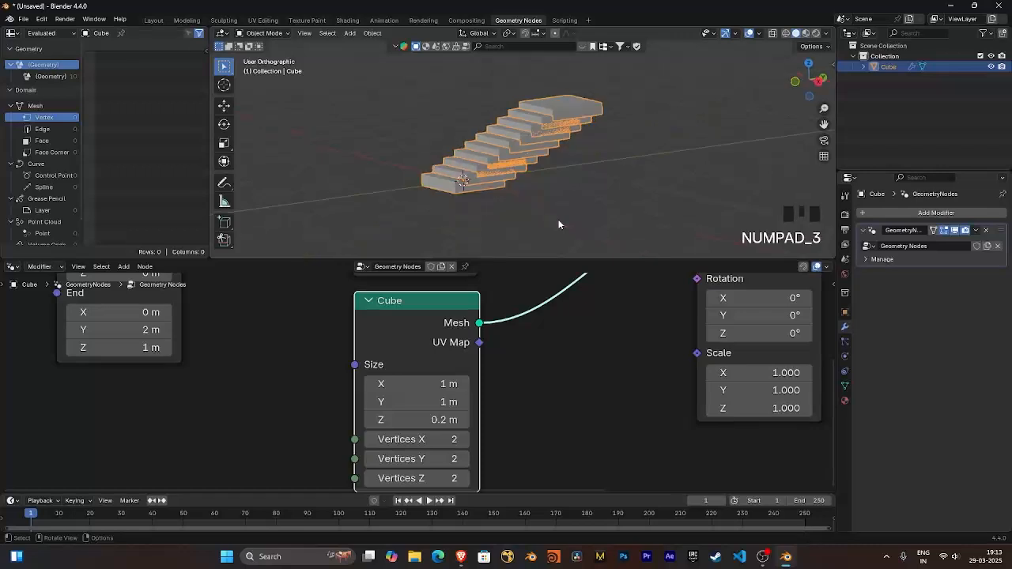
ctrl+middle_drag(575, 233, 514, 182)
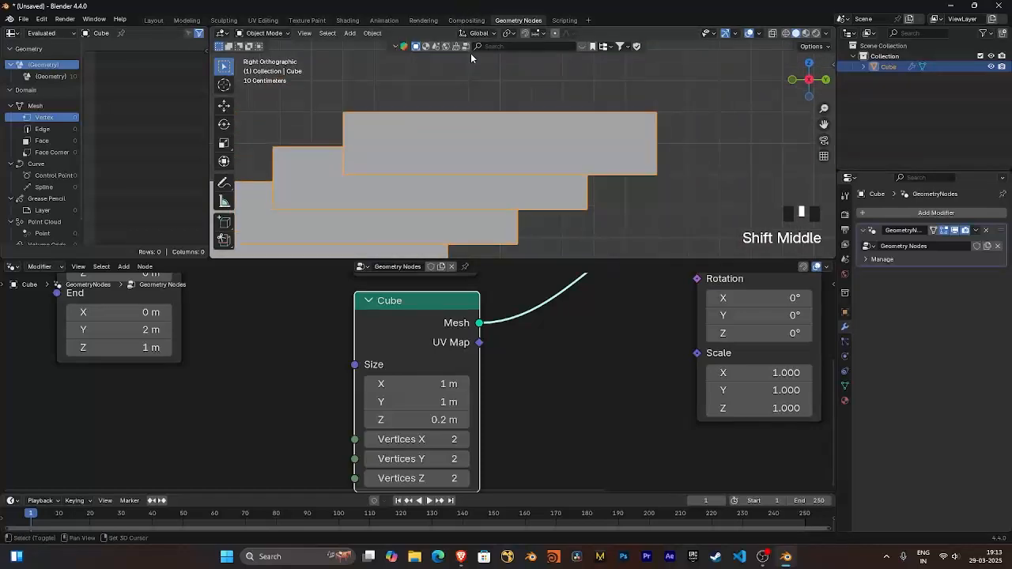
mouse_move(510, 146)
shift+middle_down()
mouse_move(503, 132)
mouse_move(525, 145)
shift+middle_up()
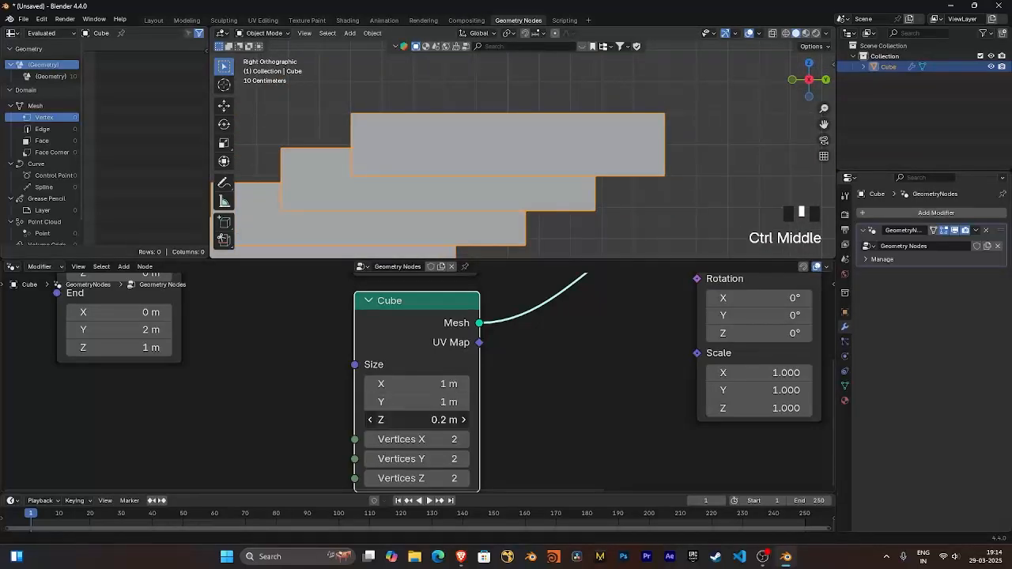
drag(415, 419, 395, 420)
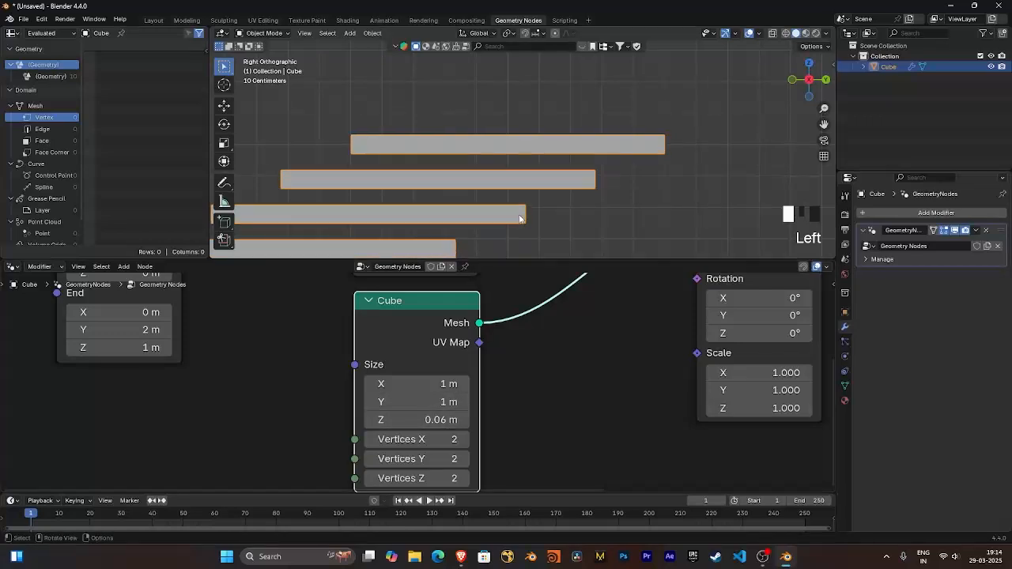
ctrl+middle_drag(510, 129, 542, 187)
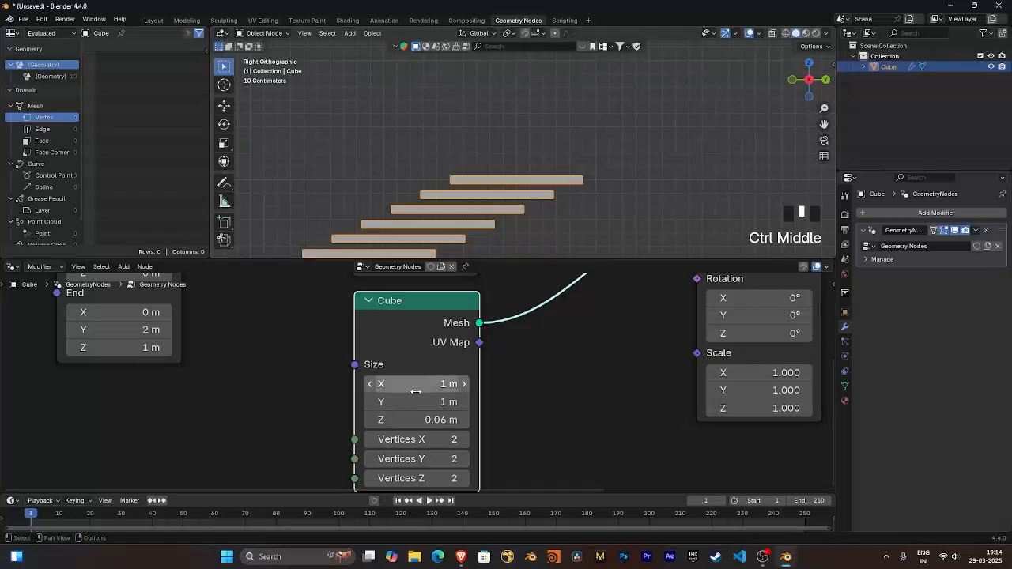
Set the Cube node's Size Y to 0.16 m and Size X to 0.67 m to form narrow stair treads
shift+drag(431, 402, 373, 401)
middle_drag(566, 163, 630, 172)
mouse_move(630, 173)
shift+middle_down()
mouse_move(625, 142)
mouse_move(648, 136)
mouse_move(631, 106)
mouse_move(623, 154)
shift+middle_up()
drag(426, 391, 407, 401)
middle_drag(596, 221, 635, 167)
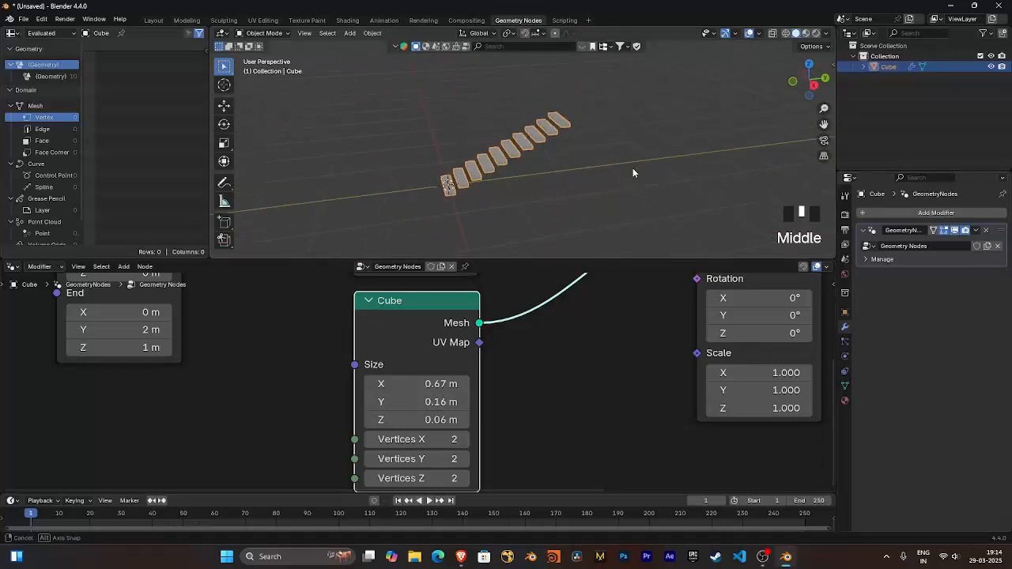
Move the Instance on Points and Group Output nodes together, farther away from the Resample Curve and Cube nodes
scroll(625, 399, down, 5)
middle_drag(625, 400, 475, 401)
scroll(605, 387, down, 5)
middle_drag(598, 372, 517, 366)
scroll(528, 387, down, 2)
middle_drag(535, 399, 529, 428)
drag(392, 313, 537, 377)
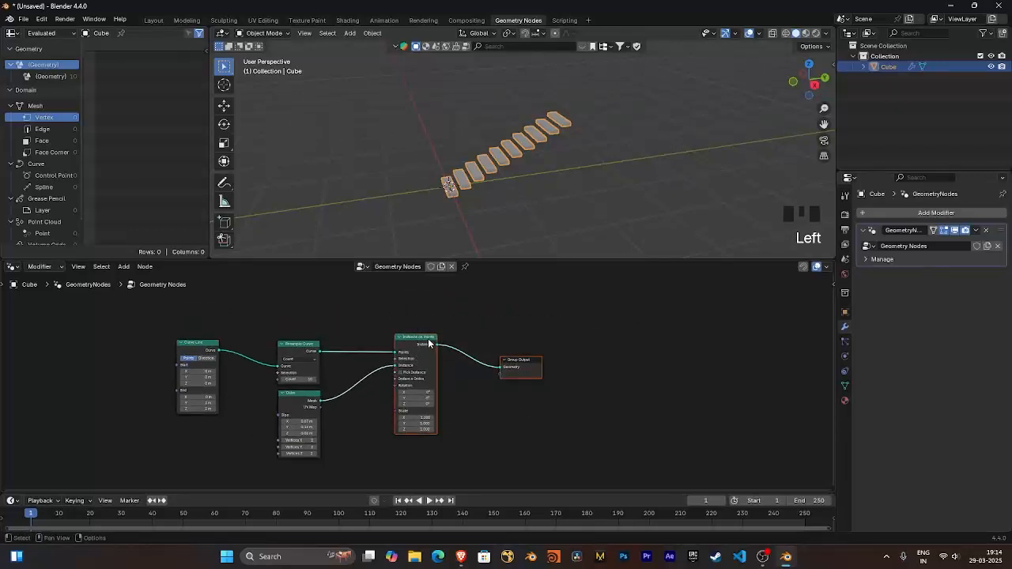
drag(428, 339, 513, 346)
click(431, 401)
Move the Curve Line, Resample Curve and Cube nodes up together, and deselect the stair object in the 3D viewport
middle_drag(434, 401, 463, 405)
scroll(448, 383, down, 1)
drag(235, 320, 383, 408)
drag(369, 343, 400, 307)
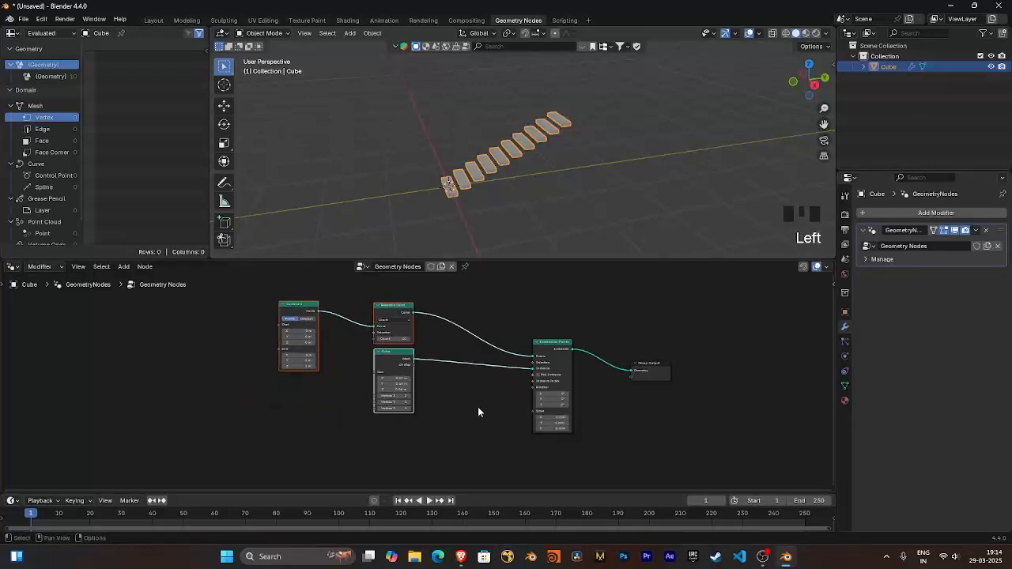
click(477, 407)
middle_drag(478, 407, 365, 341)
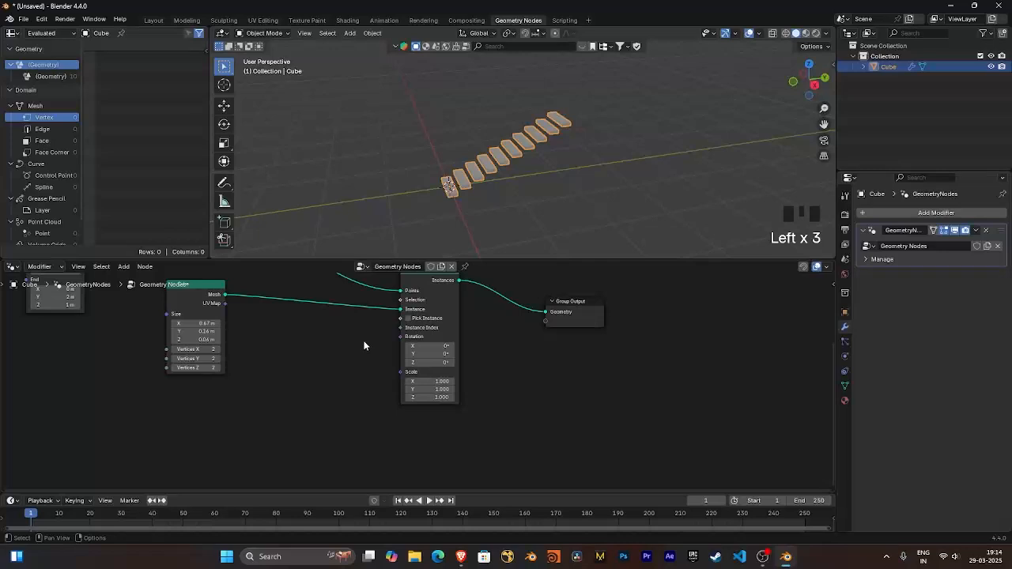
middle_drag(361, 353, 373, 362)
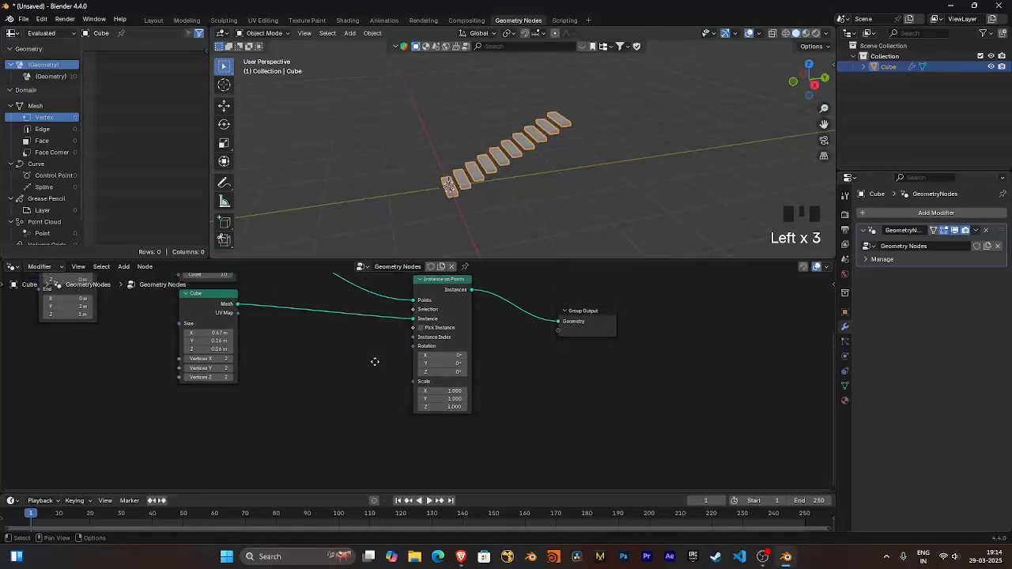
click(609, 184)
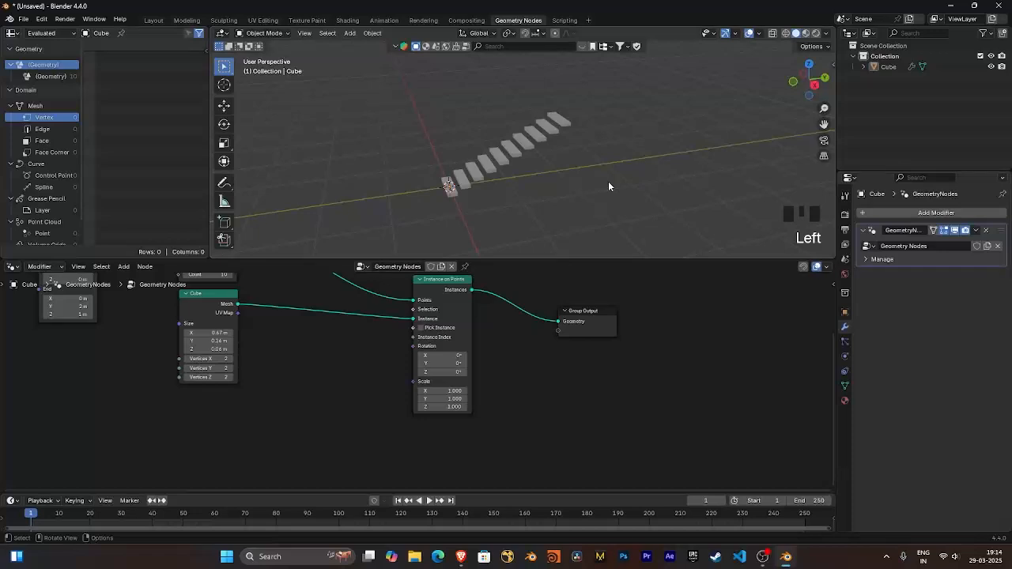
middle_drag(616, 171, 510, 142)
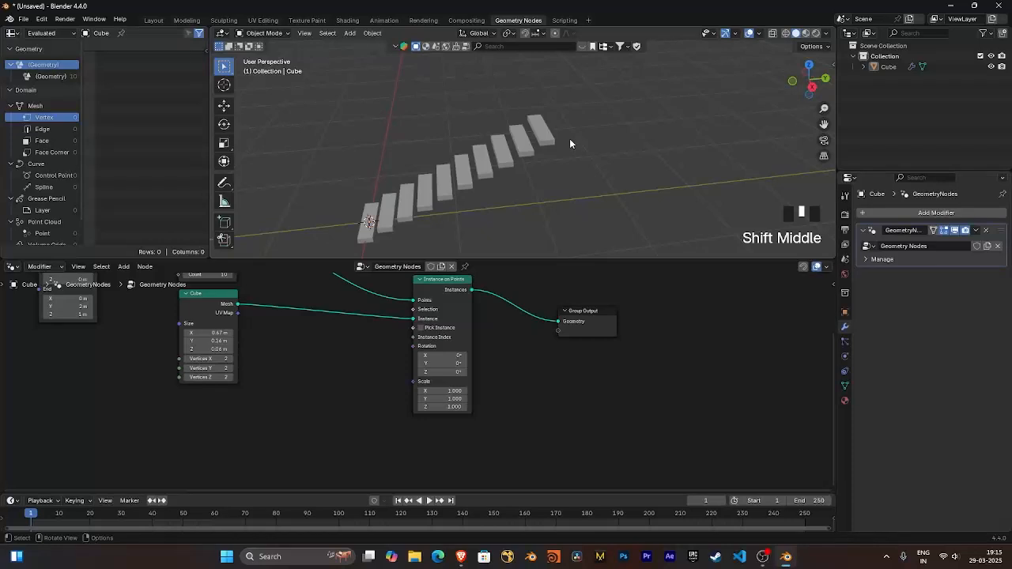
Try uniform scales of 0 and 0.3 on Instance on Points, and reset all three axes to 1
ctrl+middle_drag(630, 409, 566, 346)
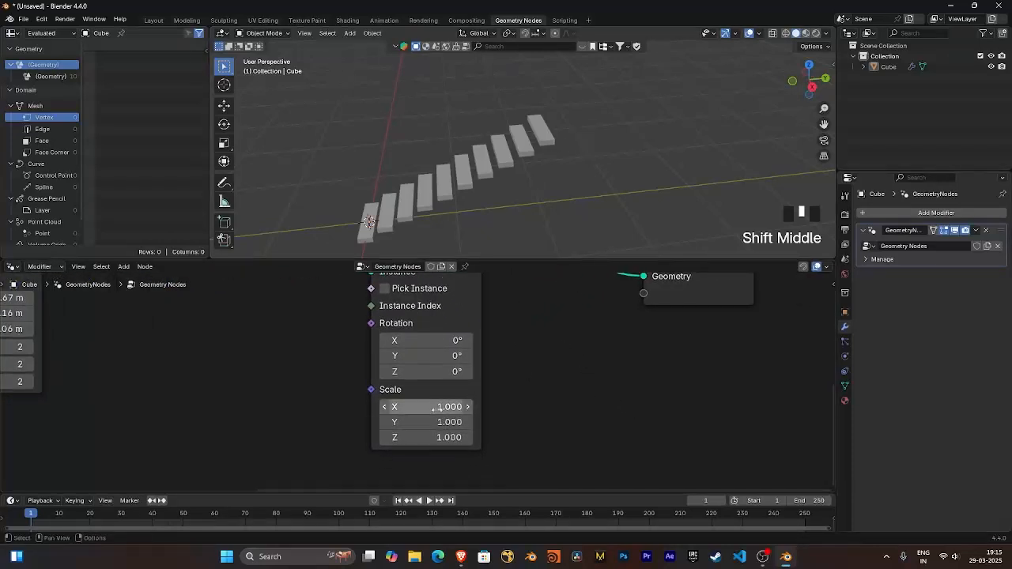
drag(433, 408, 414, 437)
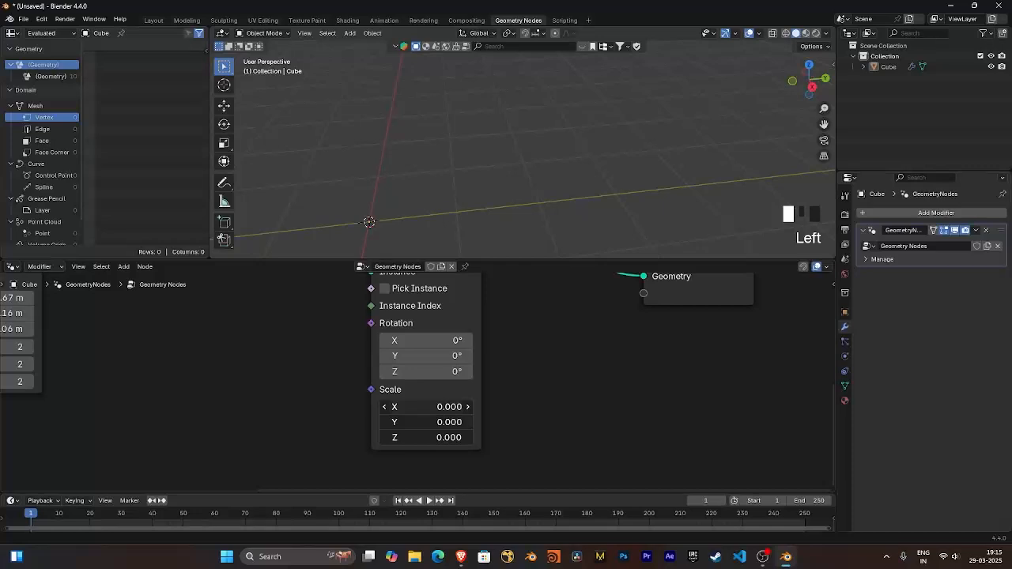
drag(414, 437, 438, 437)
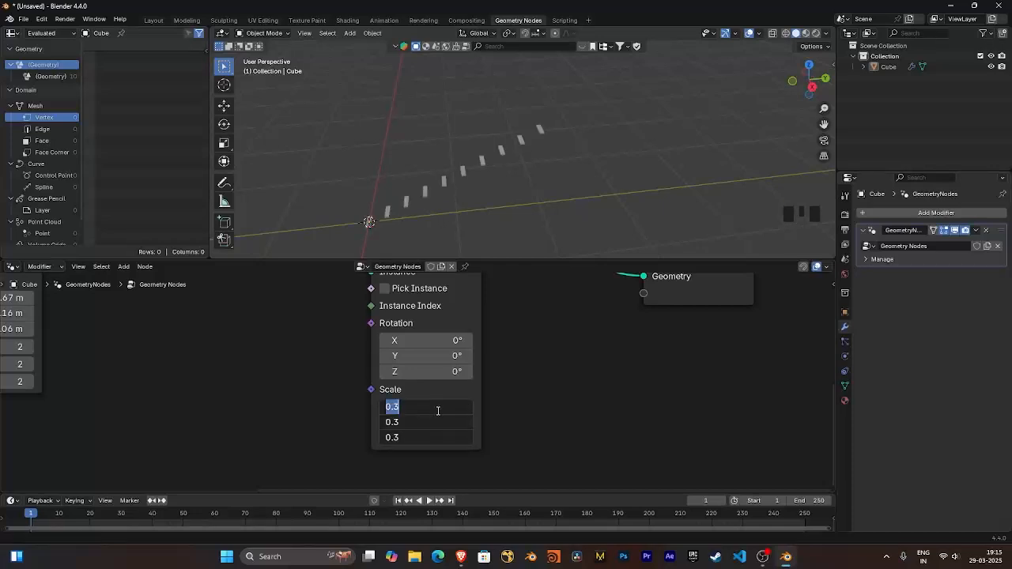
text(1)
click(437, 408)
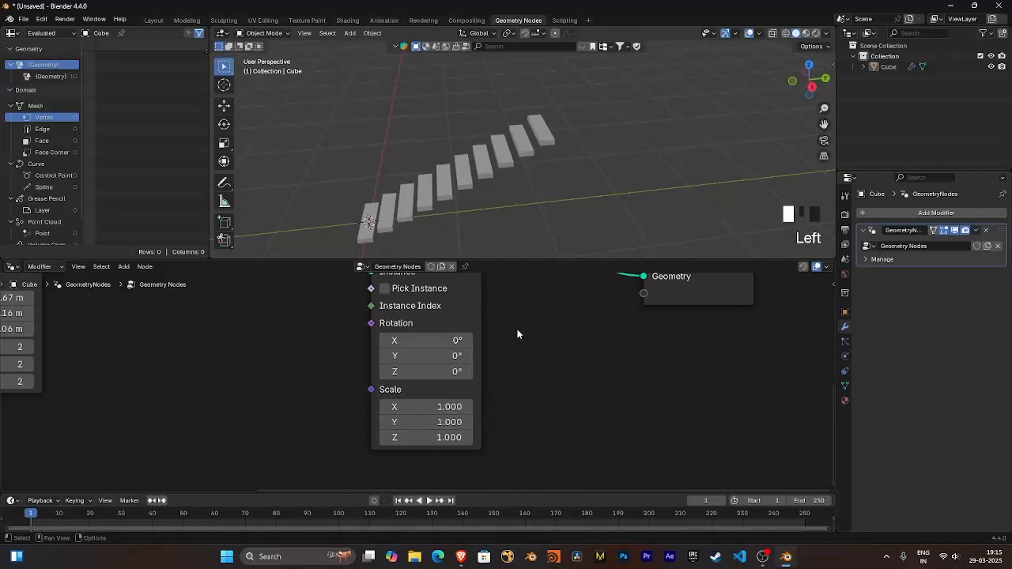
Add a Geometry Proximity node below the Cube node and frame the whole staircase in the 3D viewport
scroll(522, 309, down, 3)
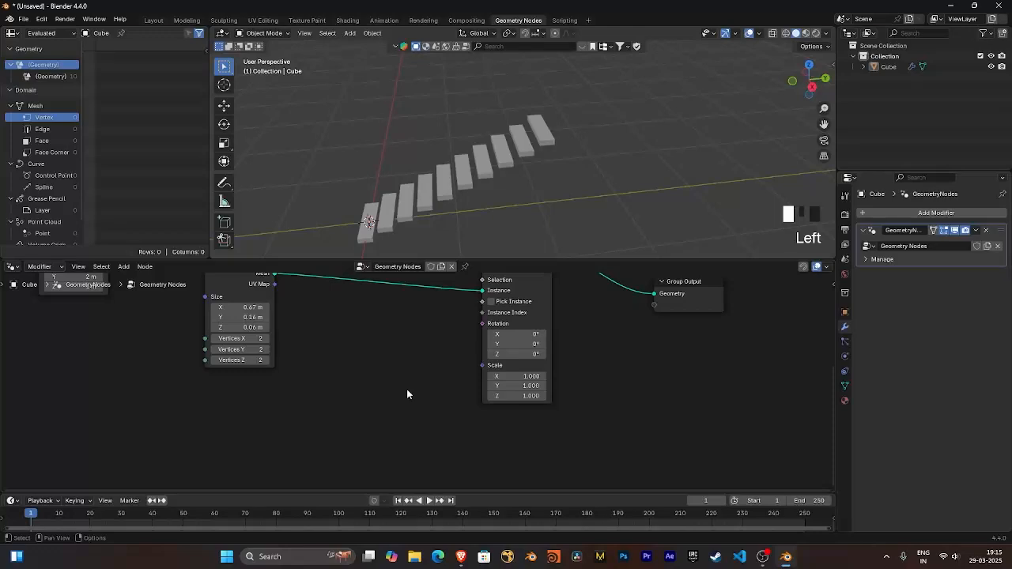
ctrl+click(374, 408)
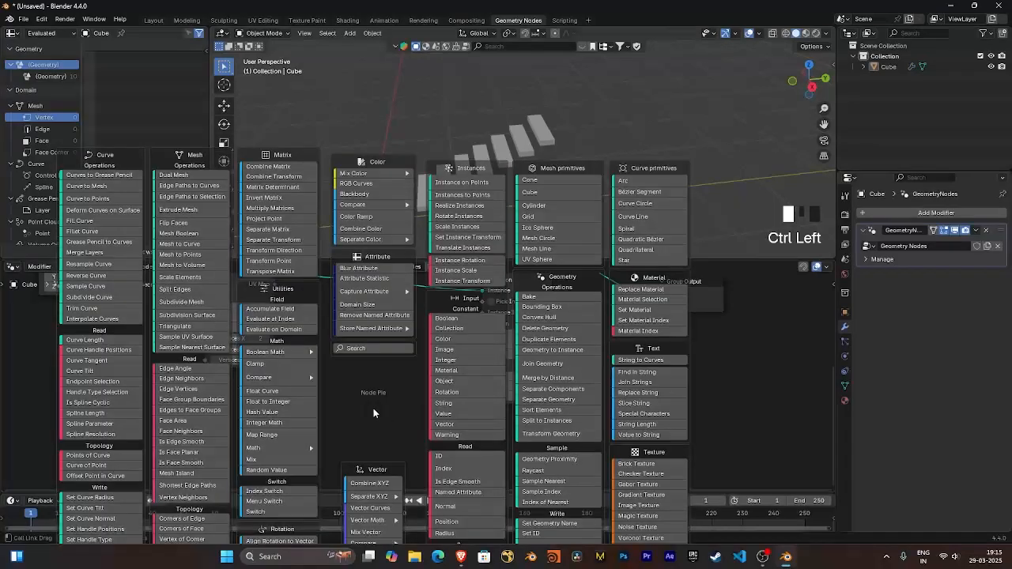
click(548, 459)
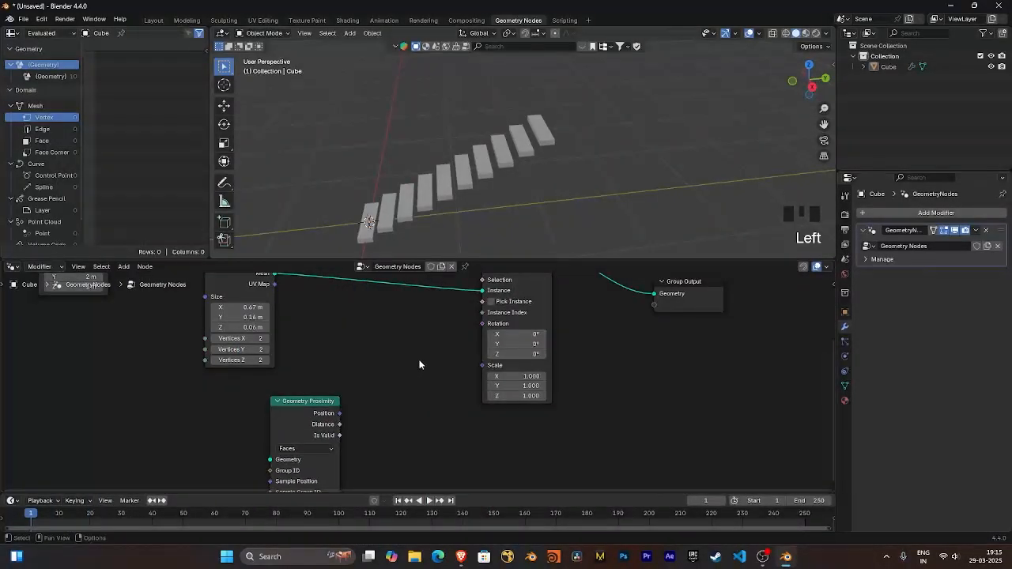
ctrl+middle_drag(537, 102, 557, 128)
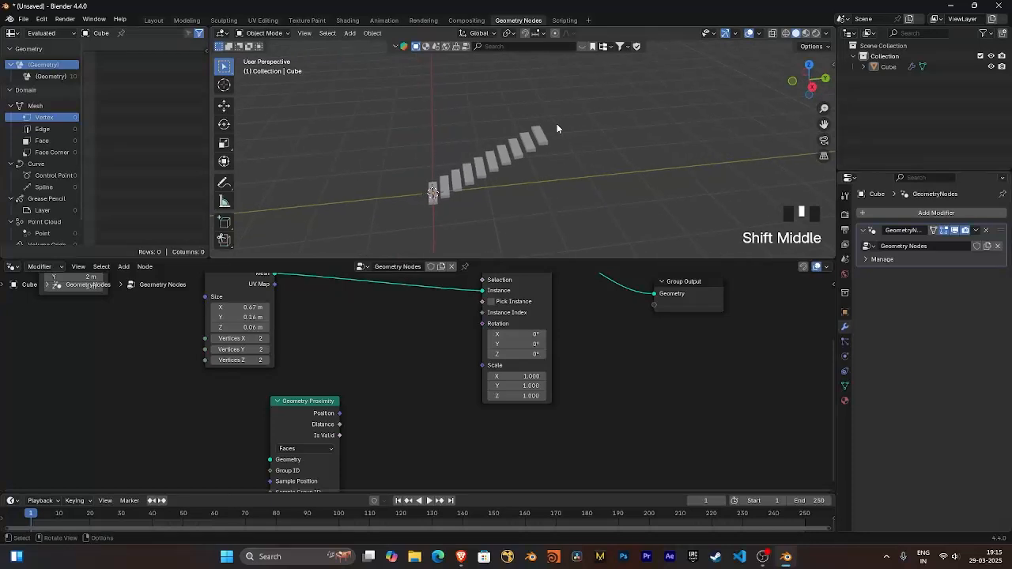
Add a UV sphere at the origin, scale it down to about 0.23, and apply its scale
key(shift+a)
mouse_move(451, 160)
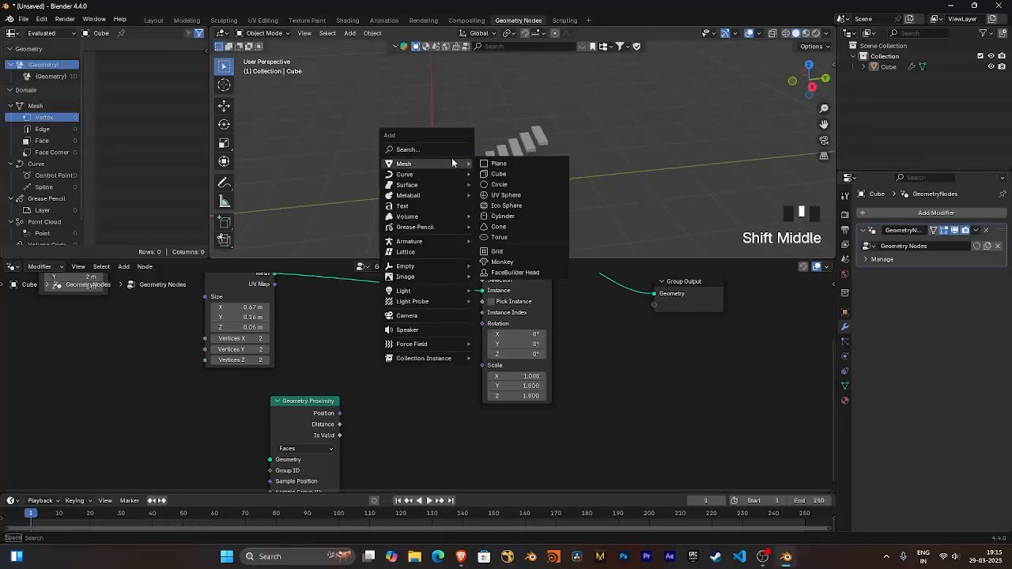
click(517, 192)
key(s)
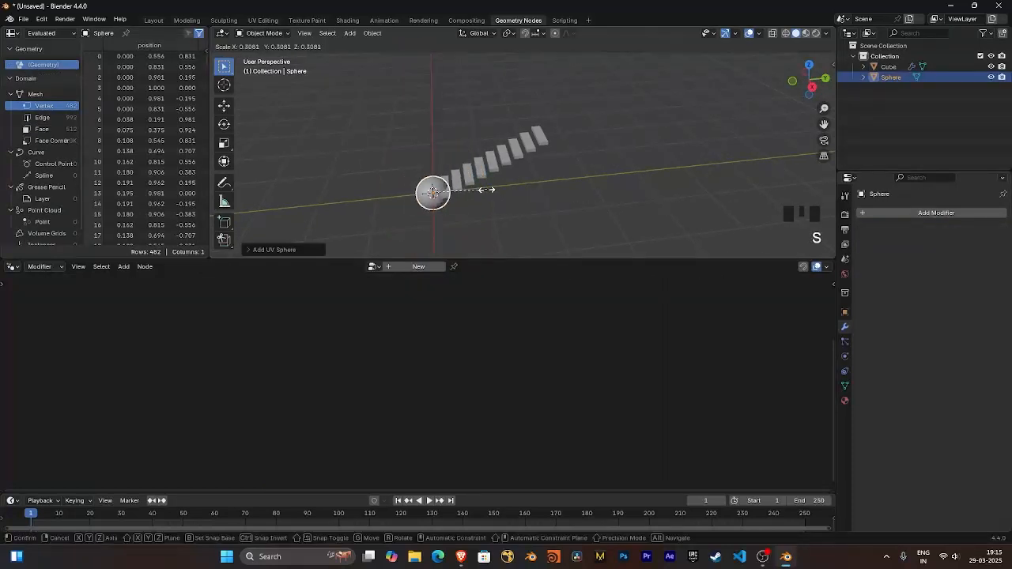
click(469, 190)
key(ctrl+a)
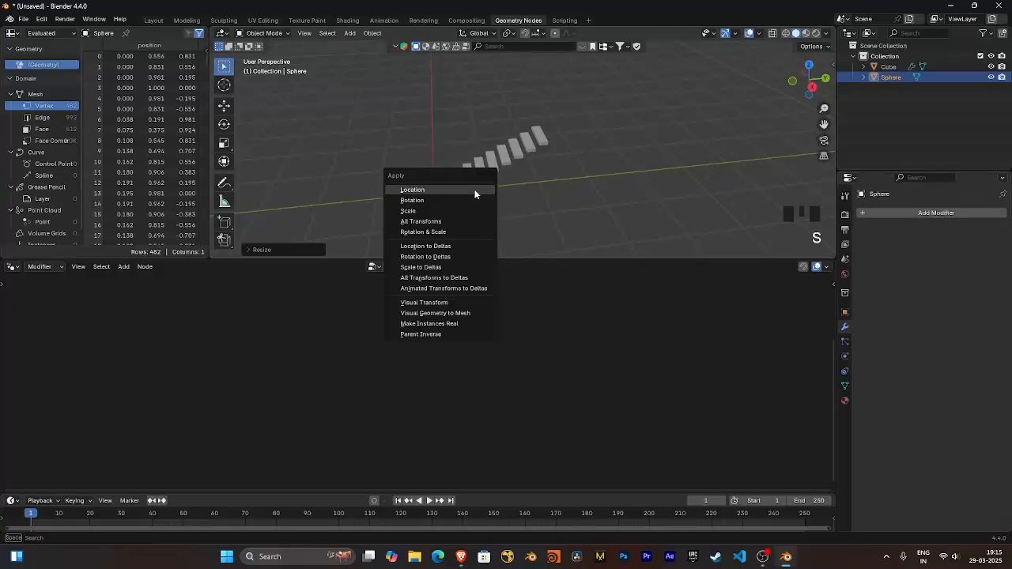
click(480, 210)
Move the sphere in right view above the highest step, about 2.06 m in Y and 1.48 m in Z, and make the stair object active again
key(KP_3)
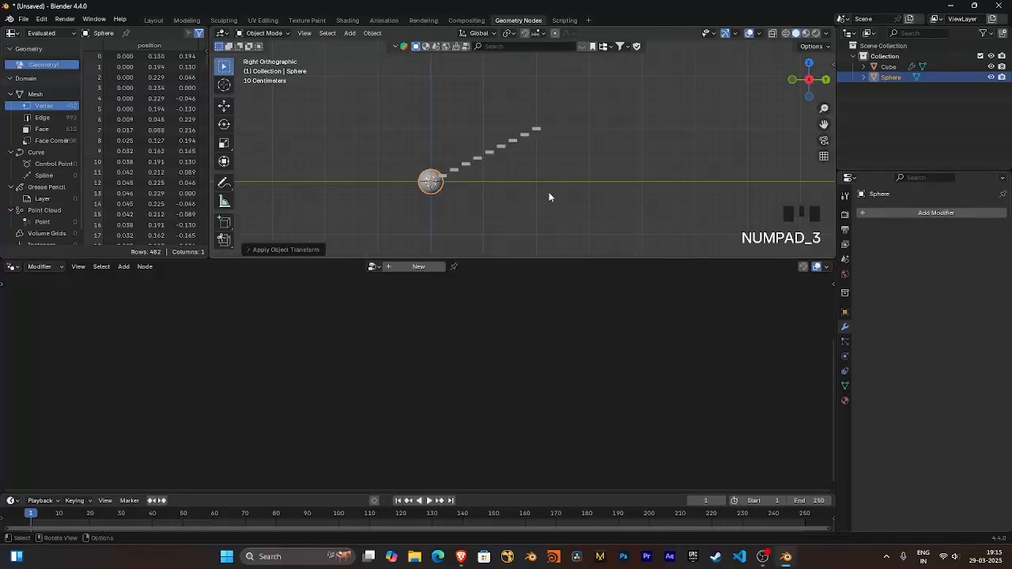
key(g)
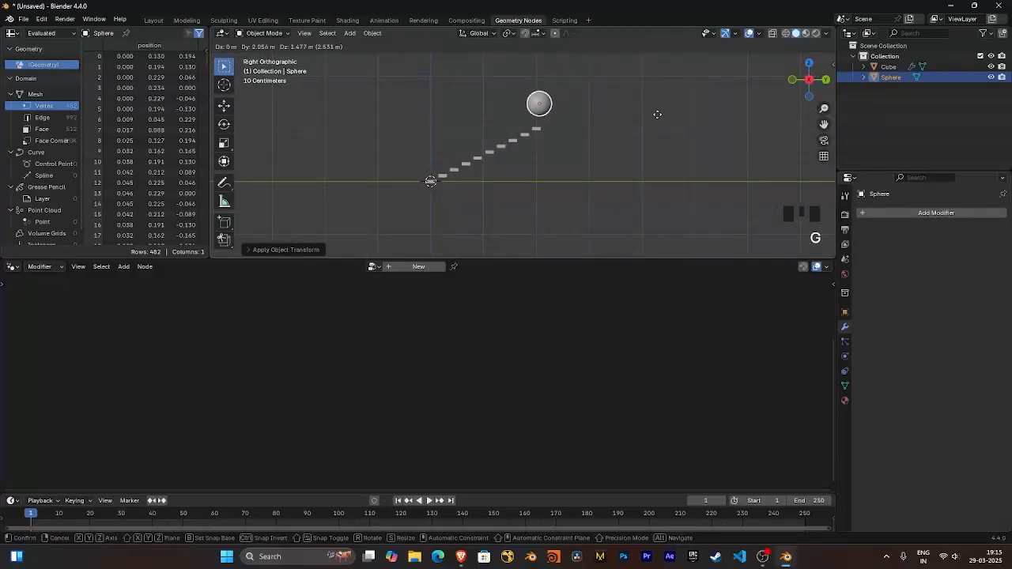
click(657, 113)
middle_drag(585, 132, 497, 158)
click(497, 158)
click(583, 161)
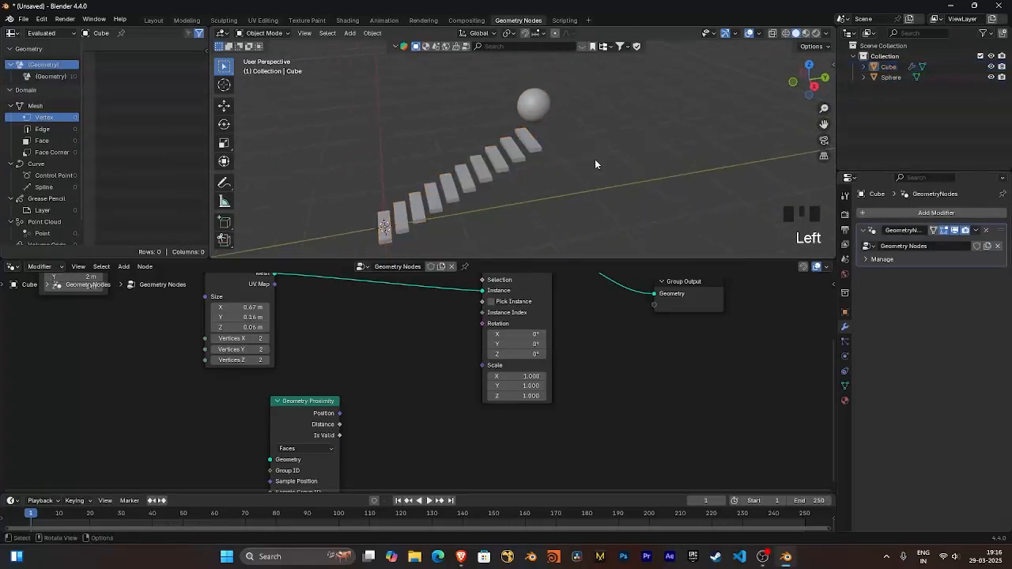
ctrl+middle_drag(595, 159, 606, 157)
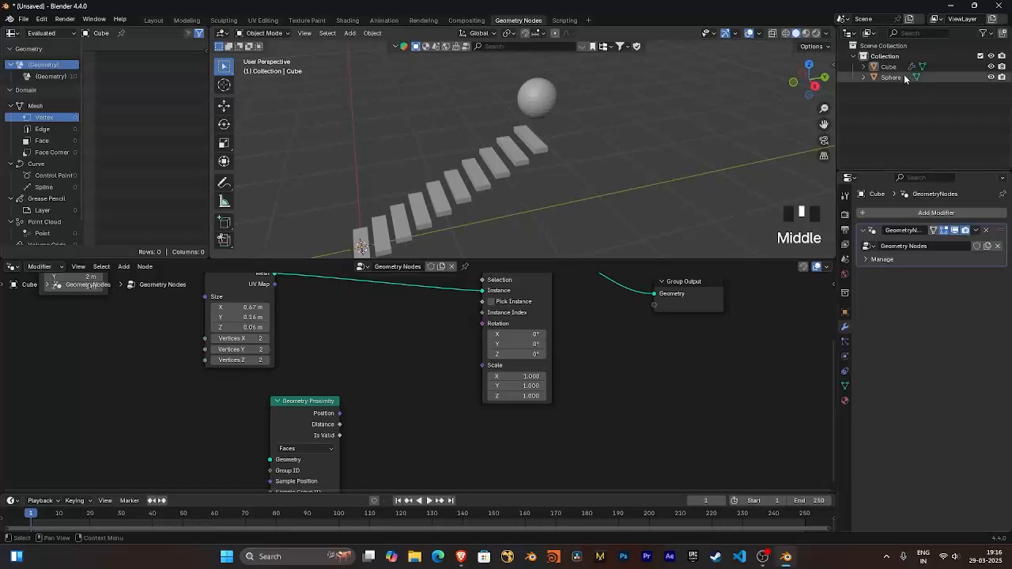
Add an Object Info node for the Sphere beside Geometry Proximity and set it to Relative
drag(895, 79, 143, 414)
click(201, 369)
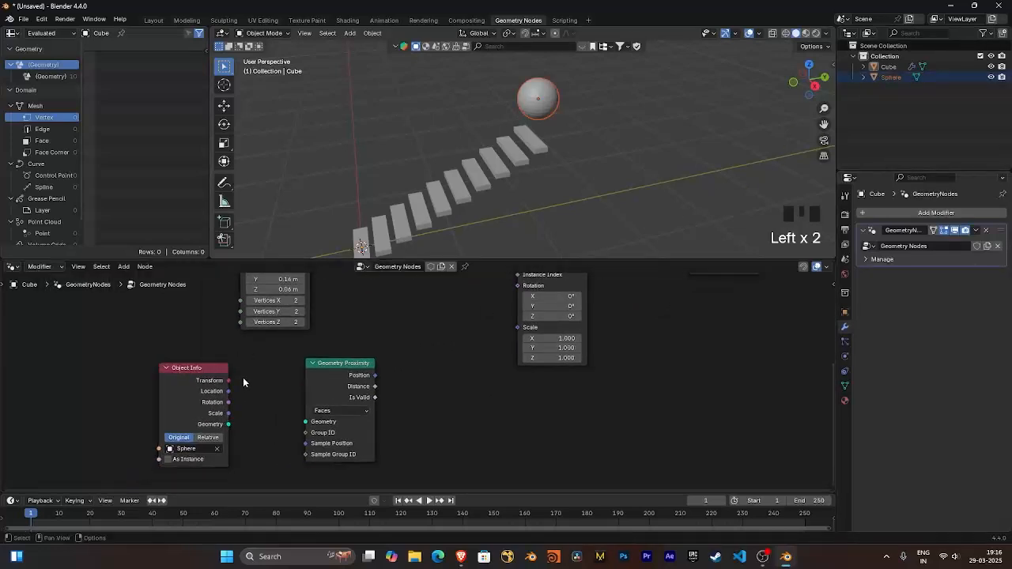
click(208, 437)
middle_drag(264, 386, 232, 381)
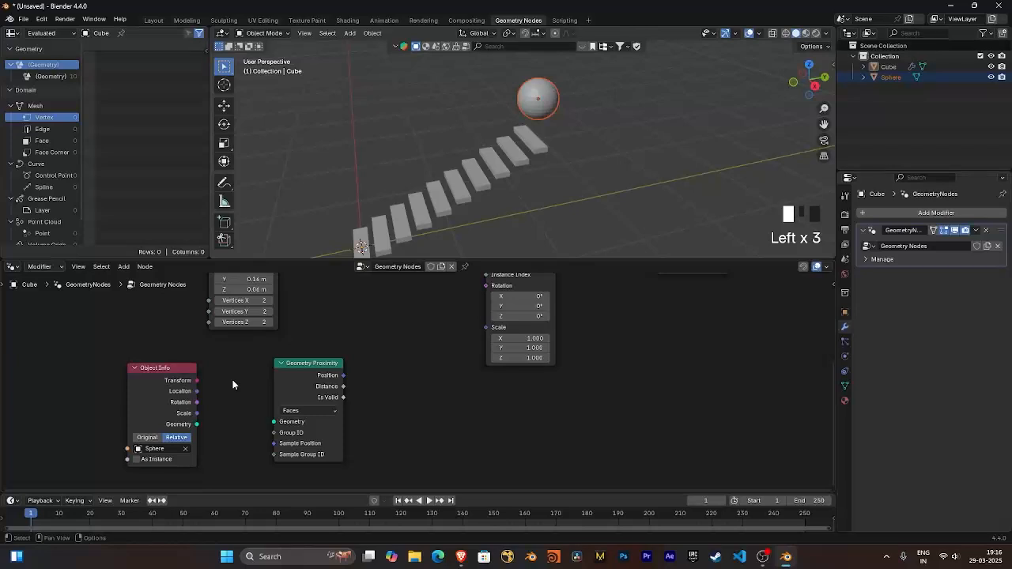
drag(165, 385, 168, 376)
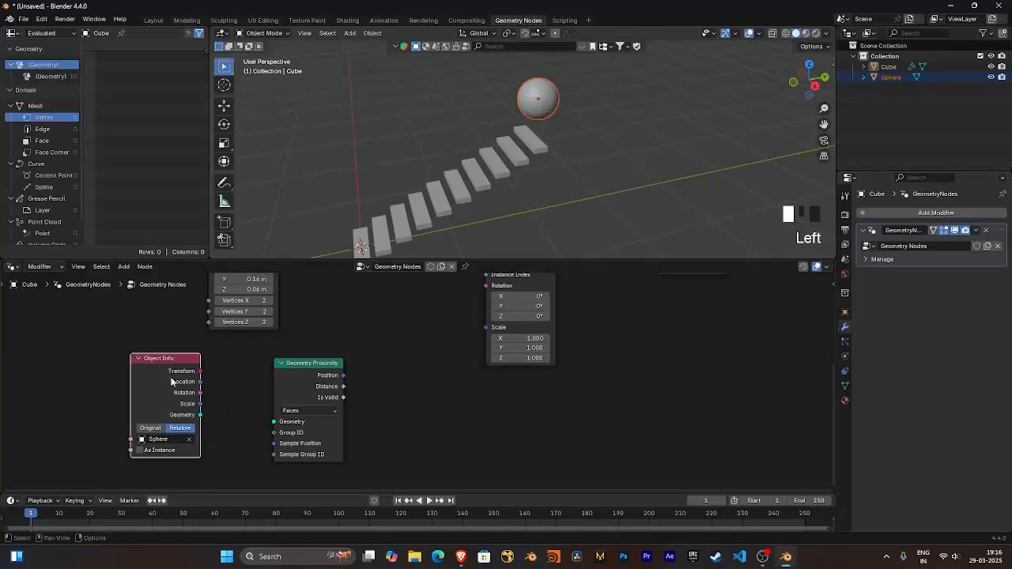
click(244, 373)
middle_drag(244, 373, 218, 388)
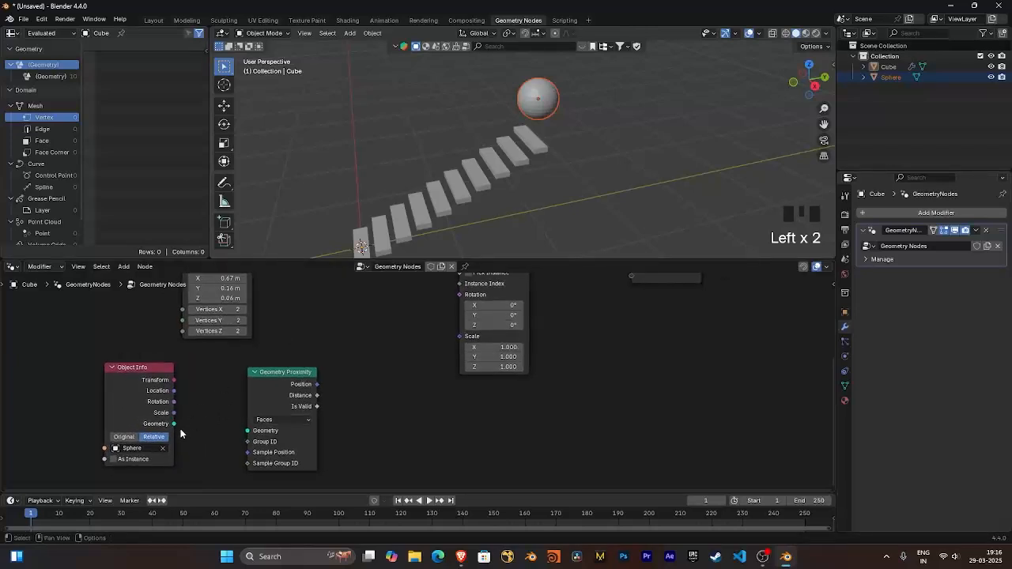
Connect the Object Info Geometry output to the Geometry Proximity Geometry input and deselect the sphere in the 3D viewport
drag(175, 424, 248, 430)
middle_drag(280, 386, 262, 388)
drag(262, 388, 234, 384)
drag(106, 390, 103, 388)
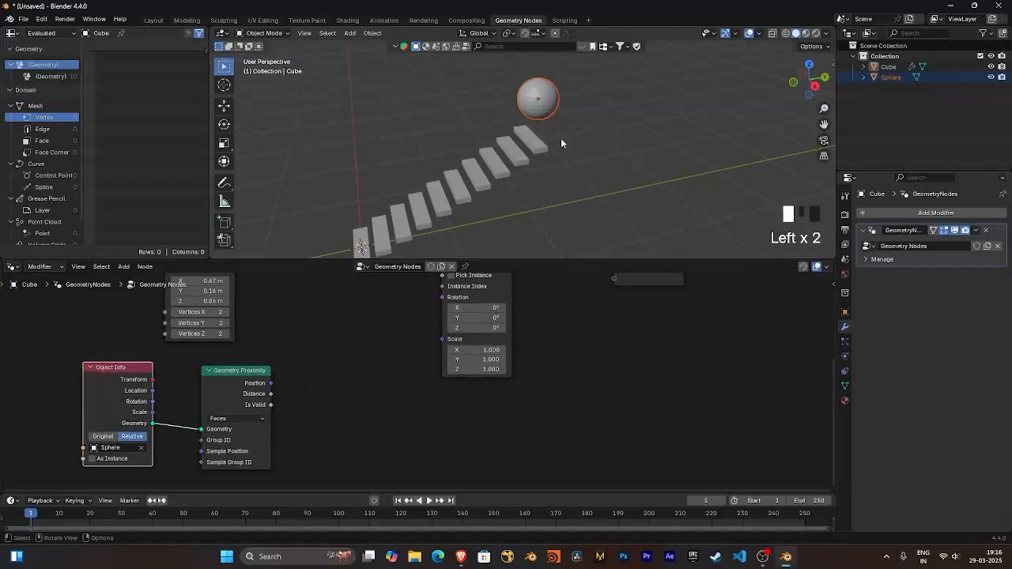
click(634, 126)
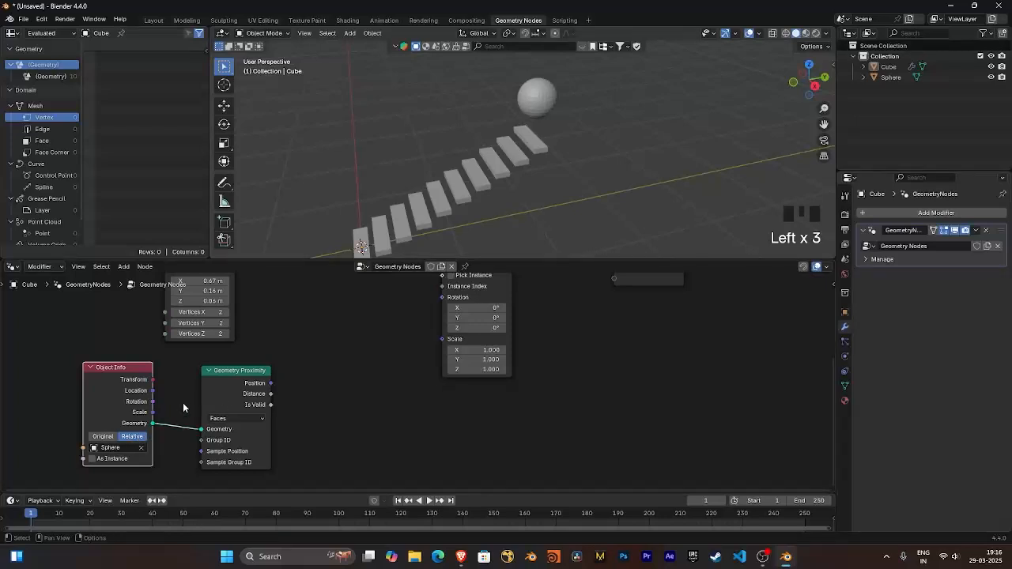
Nudge the Geometry Proximity node into a tidier position beside the Object Info node
middle_drag(156, 400, 178, 398)
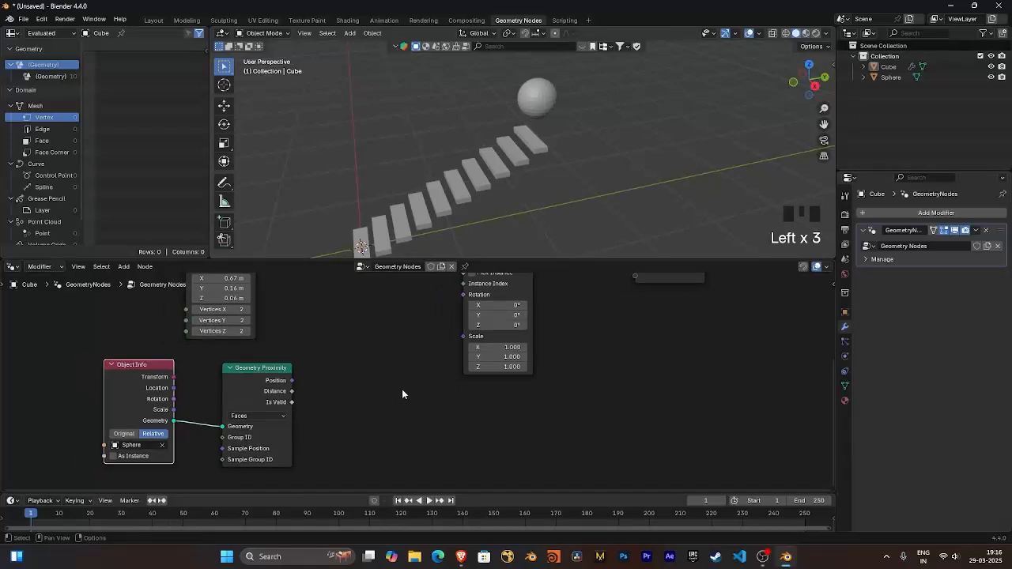
middle_drag(403, 389, 456, 340)
scroll(442, 411, down, 1)
scroll(423, 388, up, 6)
mouse_move(223, 366)
mouse_down()
mouse_move(232, 353)
mouse_move(222, 356)
mouse_up()
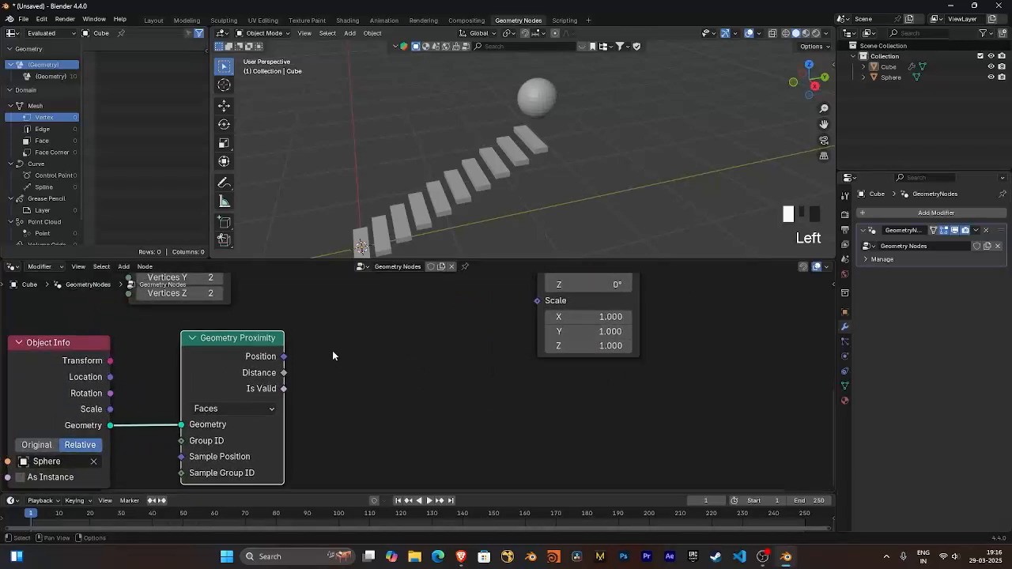
middle_drag(336, 350, 320, 355)
drag(207, 370, 197, 374)
middle_drag(299, 361, 278, 359)
scroll(274, 379, down, 3)
middle_drag(274, 379, 250, 420)
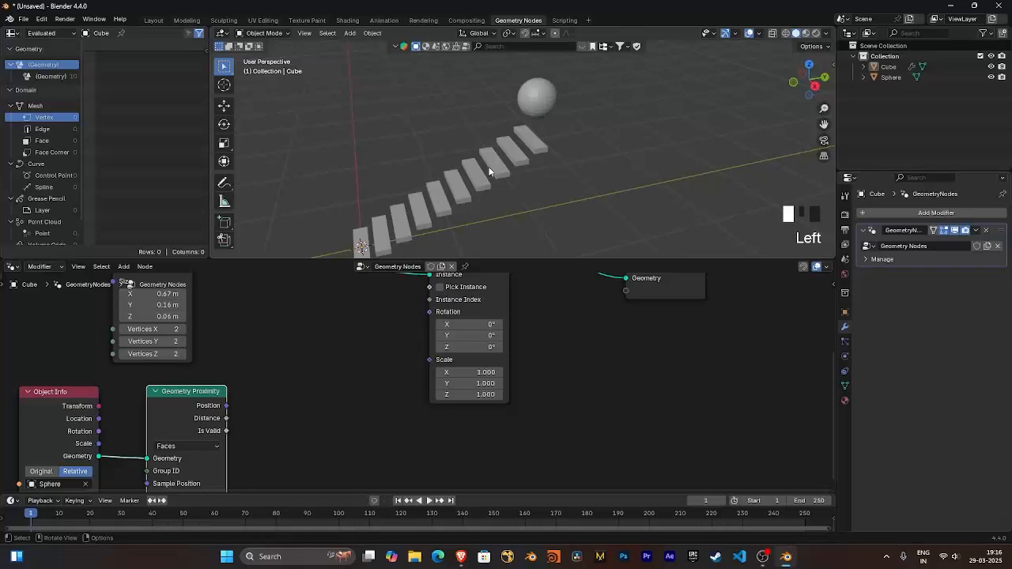
Connect the Geometry Proximity Distance output to the Scale input of Instance on Points
middle_drag(288, 342, 267, 352)
scroll(272, 362, down, 1)
scroll(303, 364, up, 2)
middle_drag(328, 370, 271, 399)
drag(147, 440, 369, 377)
shift+middle_drag(538, 130, 503, 120)
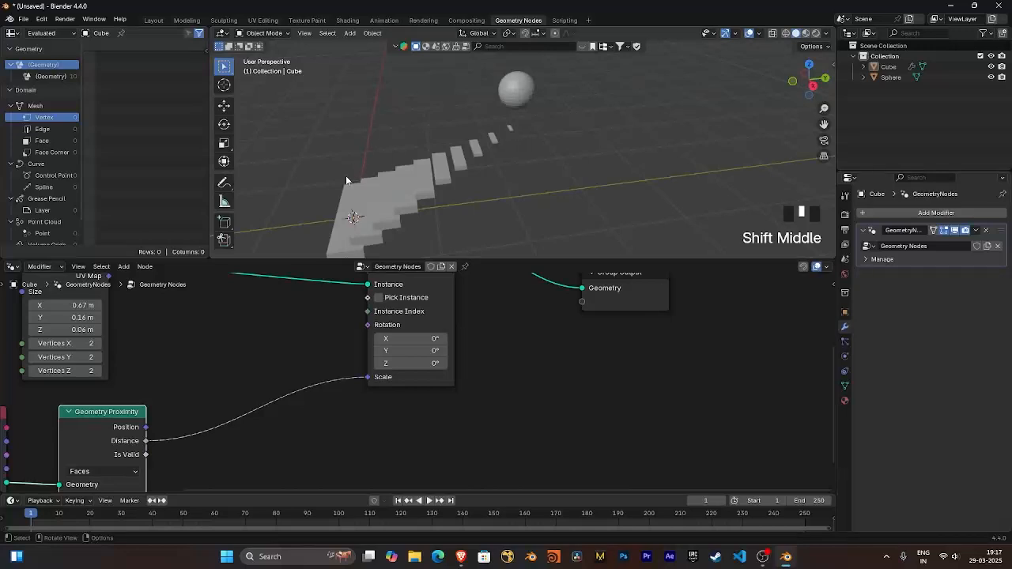
shift+middle_drag(452, 138, 398, 168)
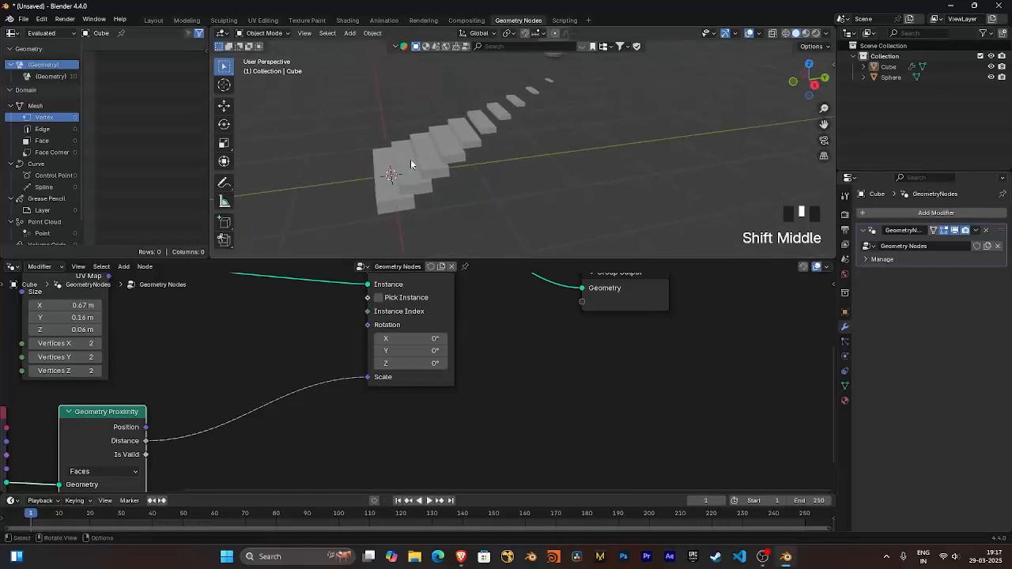
mouse_move(488, 132)
ctrl+middle_down()
mouse_move(498, 128)
mouse_move(477, 162)
mouse_move(491, 146)
ctrl+middle_up()
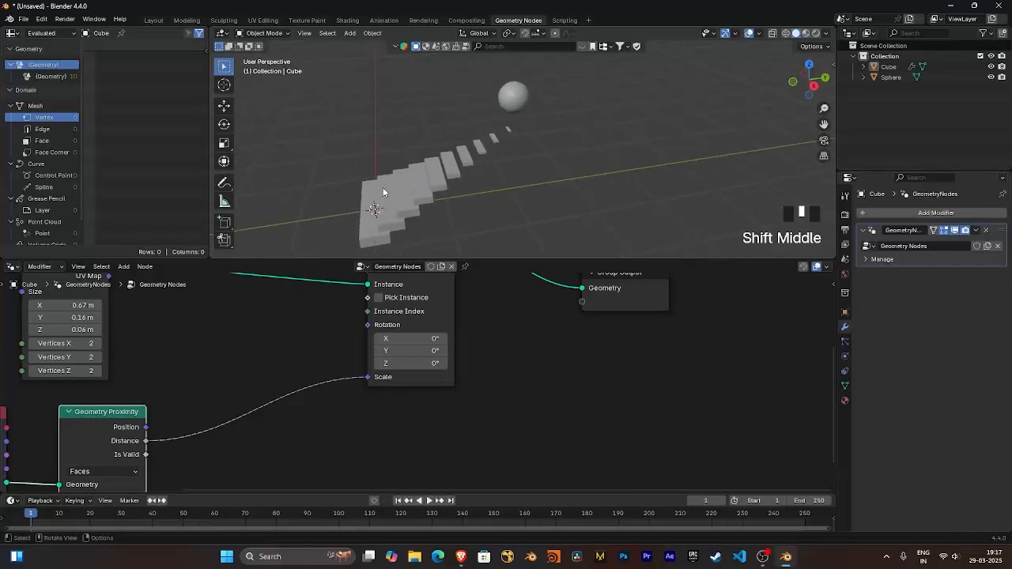
Insert a Color Ramp node on the link between Geometry Proximity Distance and the Instance on Points Scale
scroll(303, 344, up, 3)
scroll(285, 327, down, 4)
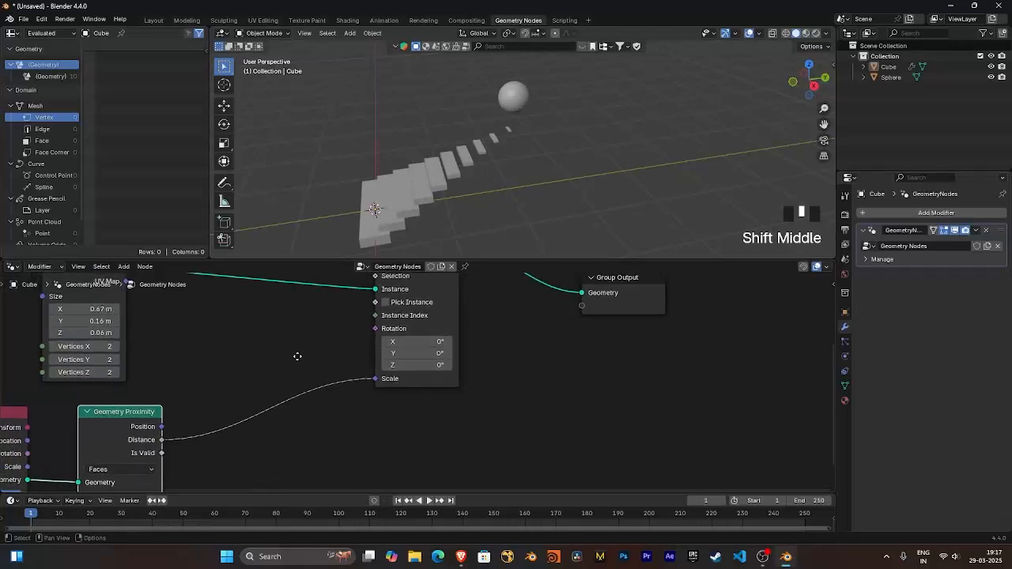
ctrl+click(369, 420)
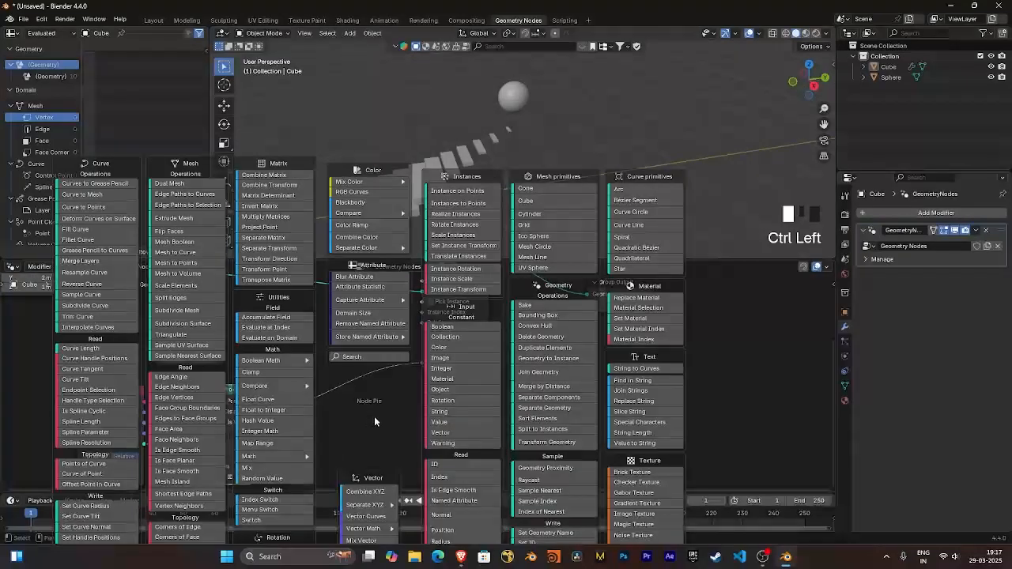
click(352, 225)
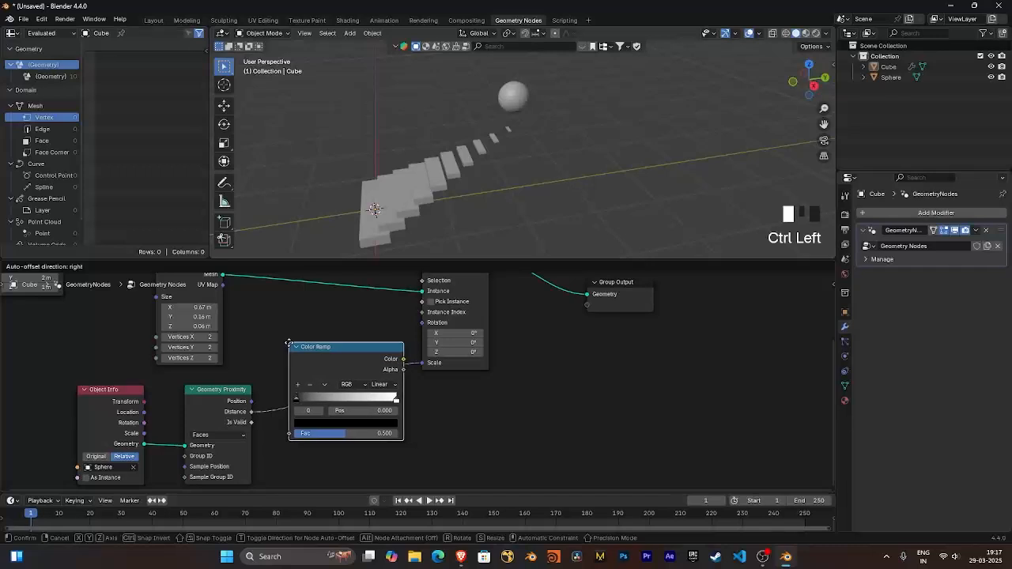
click(291, 347)
scroll(475, 365, up, 2)
middle_drag(478, 364, 486, 364)
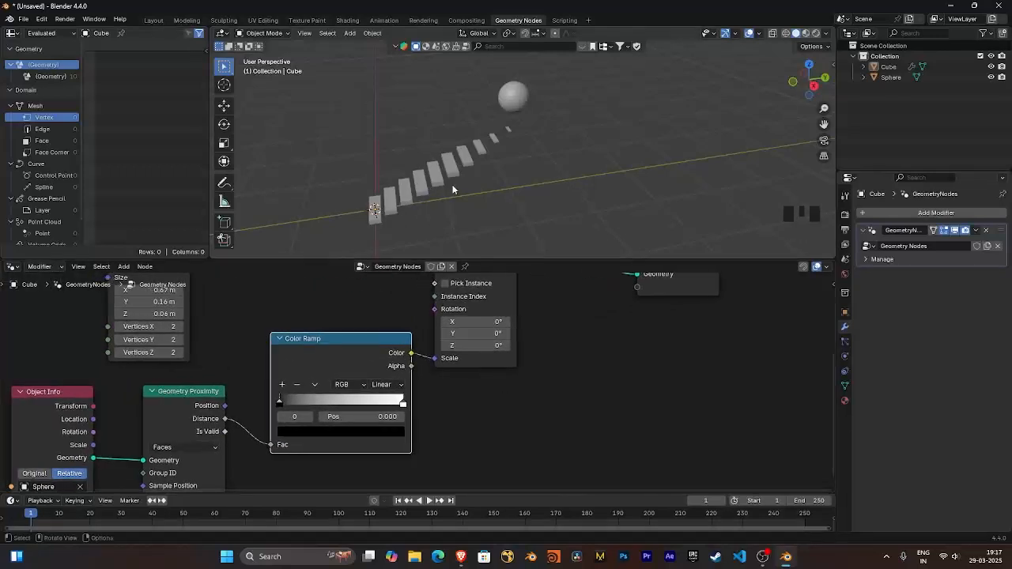
Flip the Color Ramp so the steps nearest the sphere get the largest scale
middle_drag(454, 188, 350, 247)
middle_drag(384, 213, 430, 167)
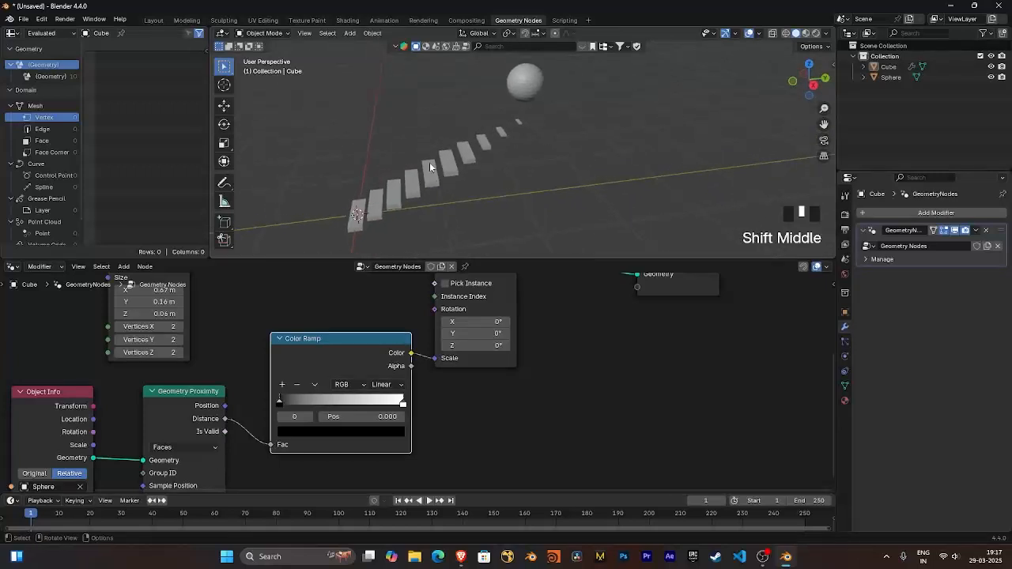
scroll(454, 400, up, 1)
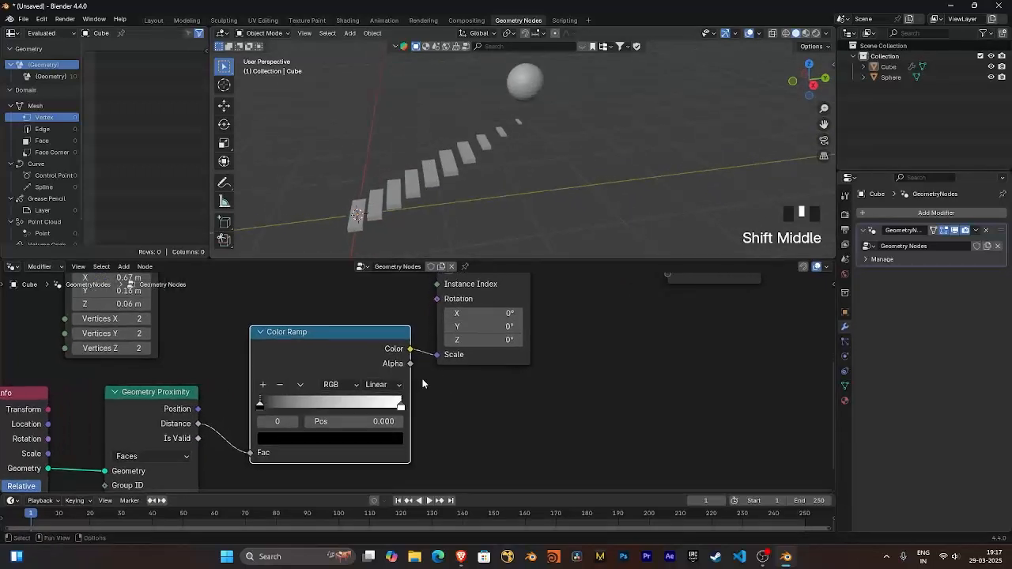
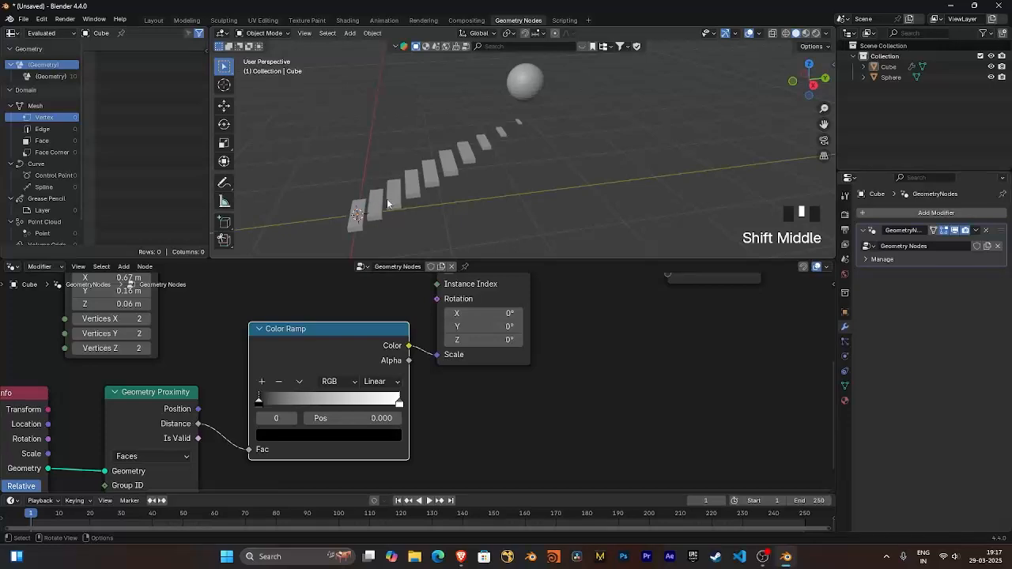
ctrl+middle_drag(415, 184, 521, 115)
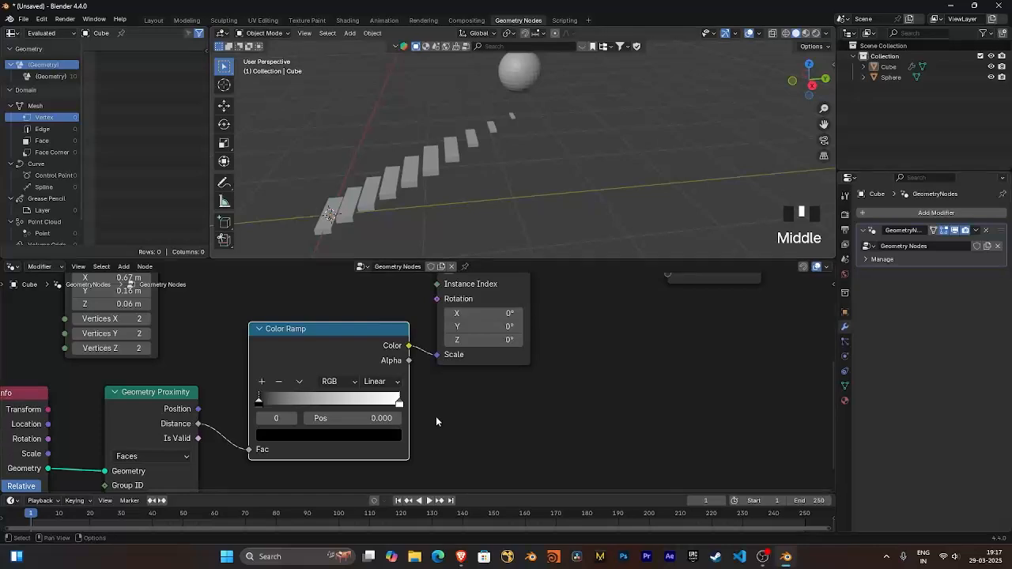
click(299, 382)
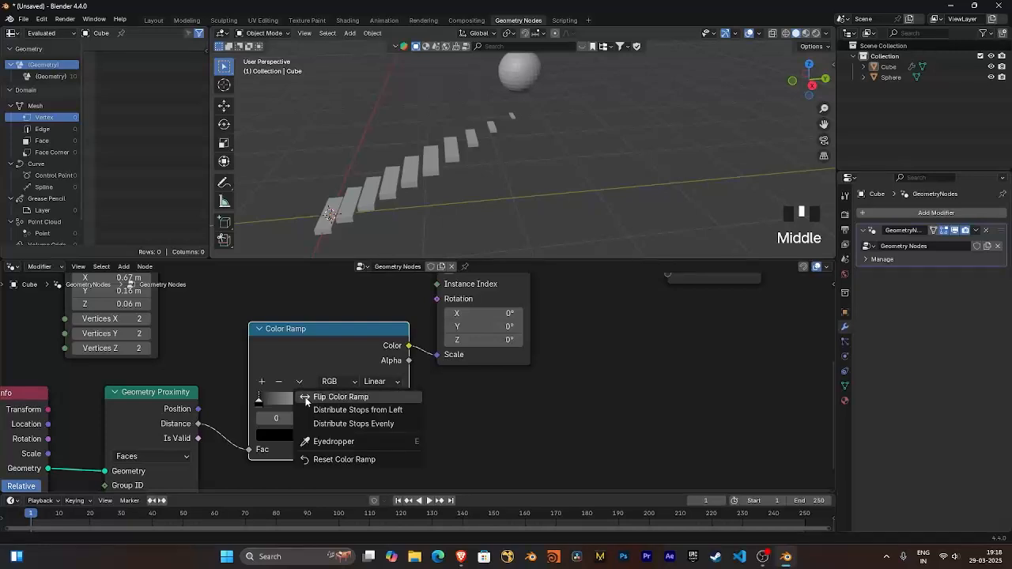
click(306, 397)
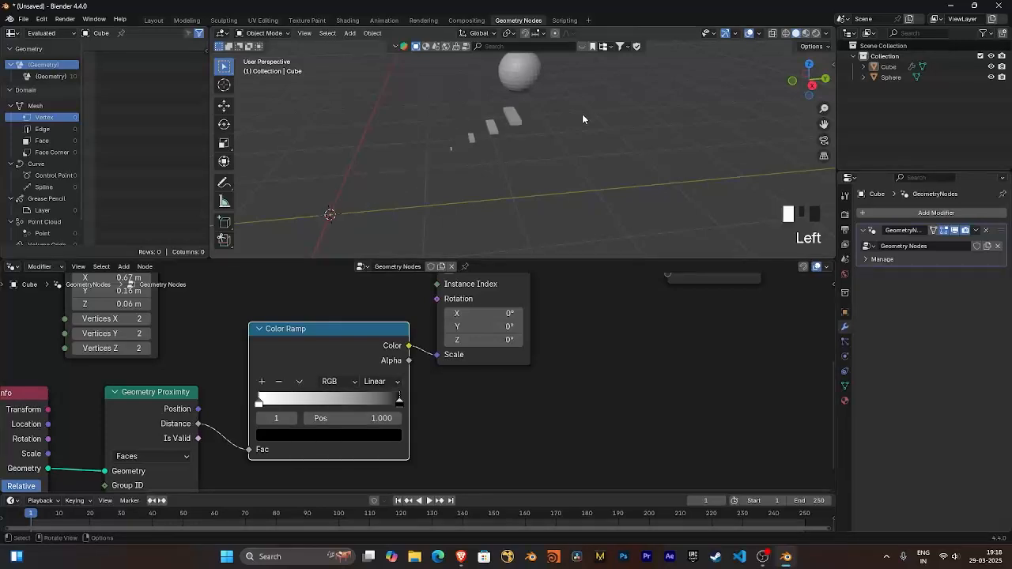
ctrl+middle_drag(583, 119, 563, 124)
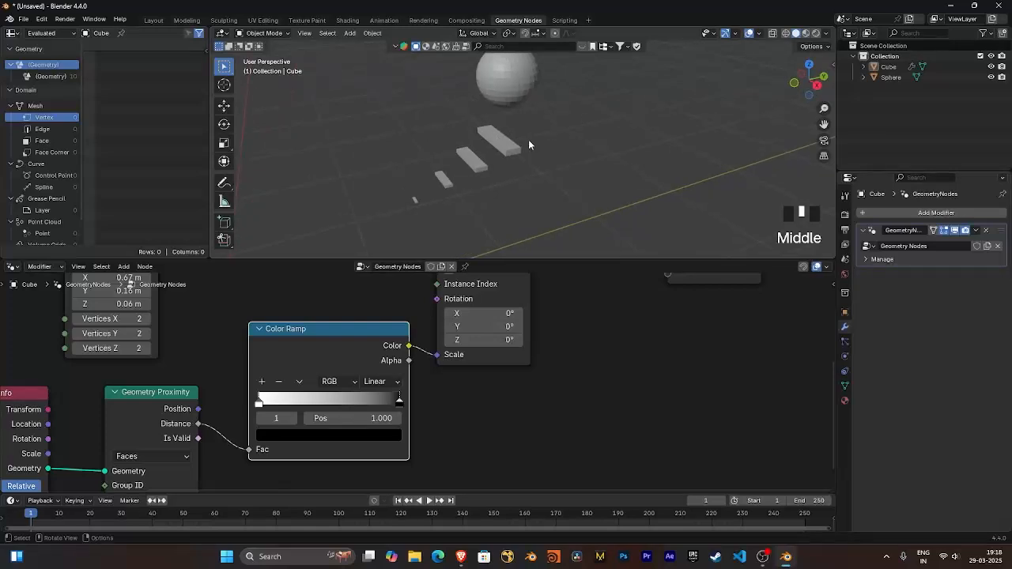
ctrl+middle_drag(529, 144, 489, 151)
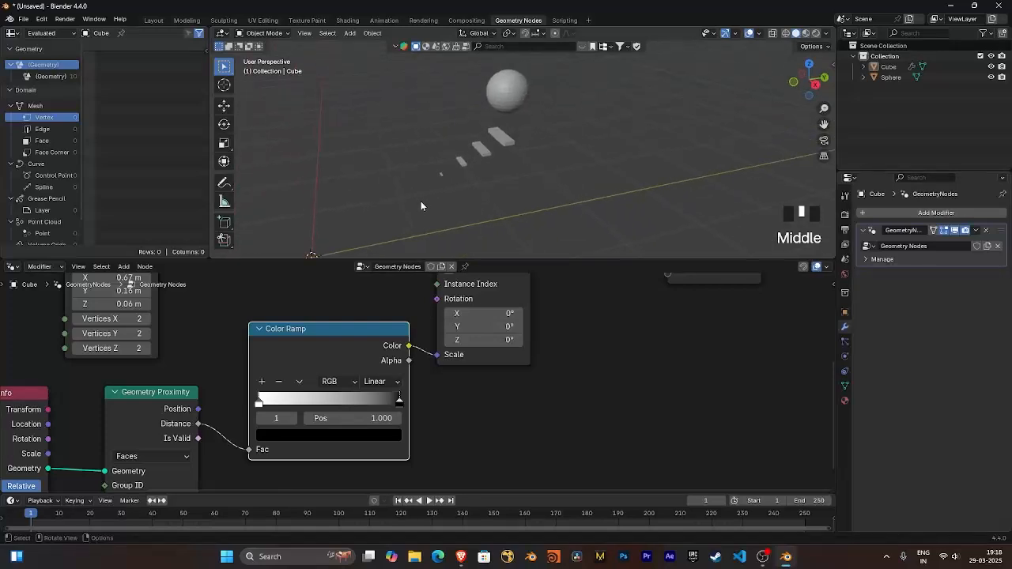
Preview how the step scale reacts by moving the sphere along the staircase twice, cancelling each move
middle_drag(421, 205, 535, 145)
click(507, 104)
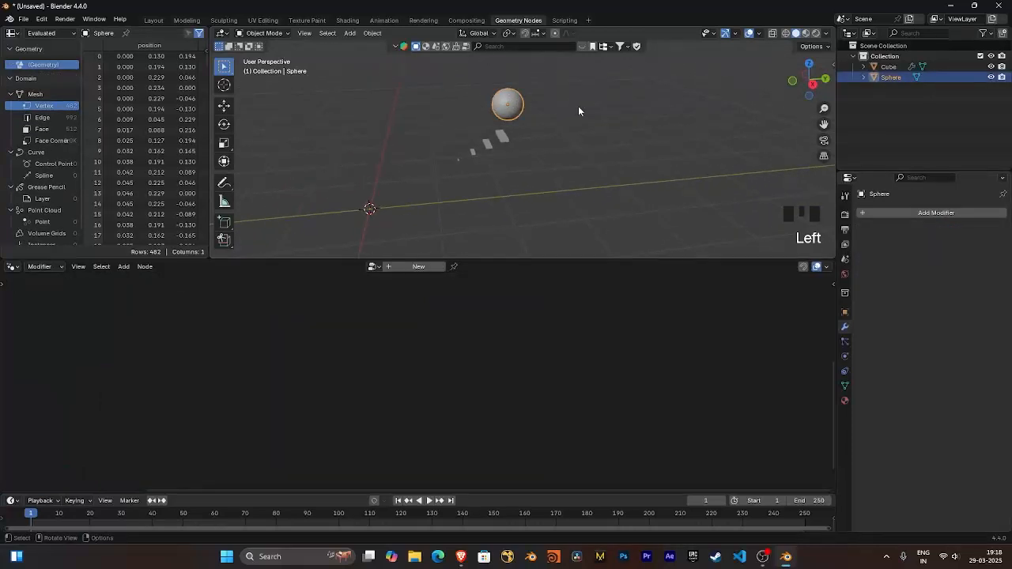
key(g)
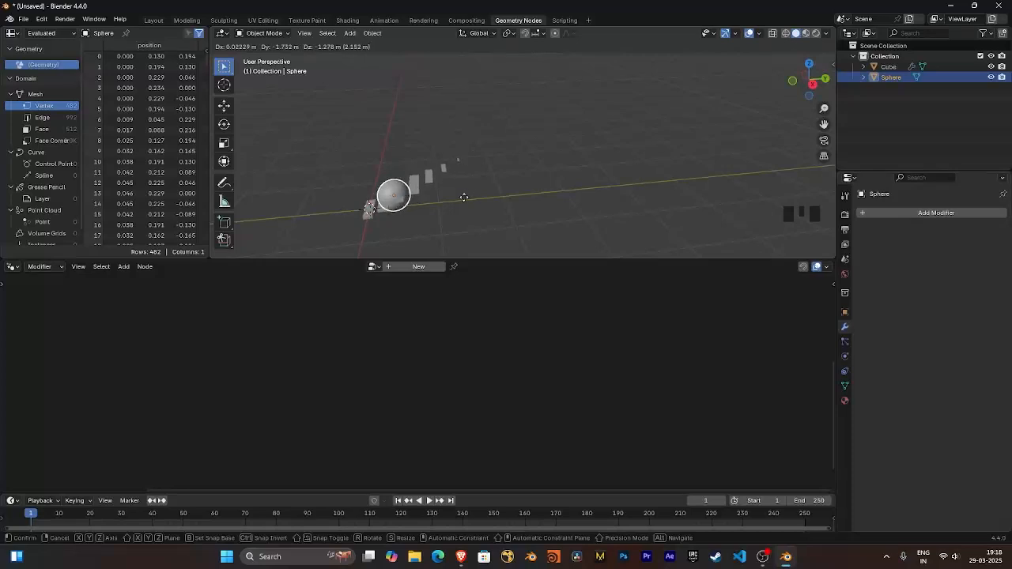
key(Escape)
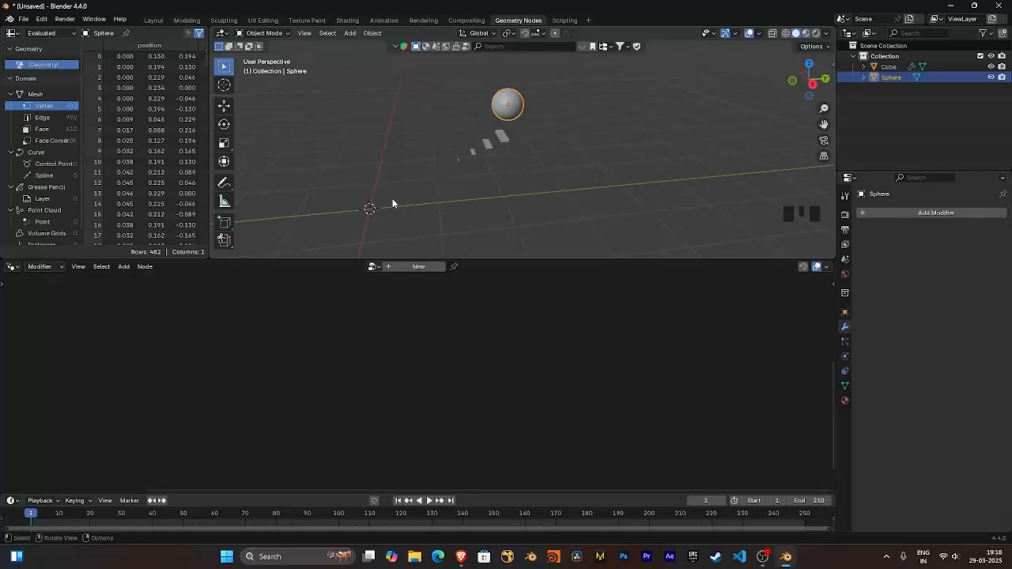
key(g)
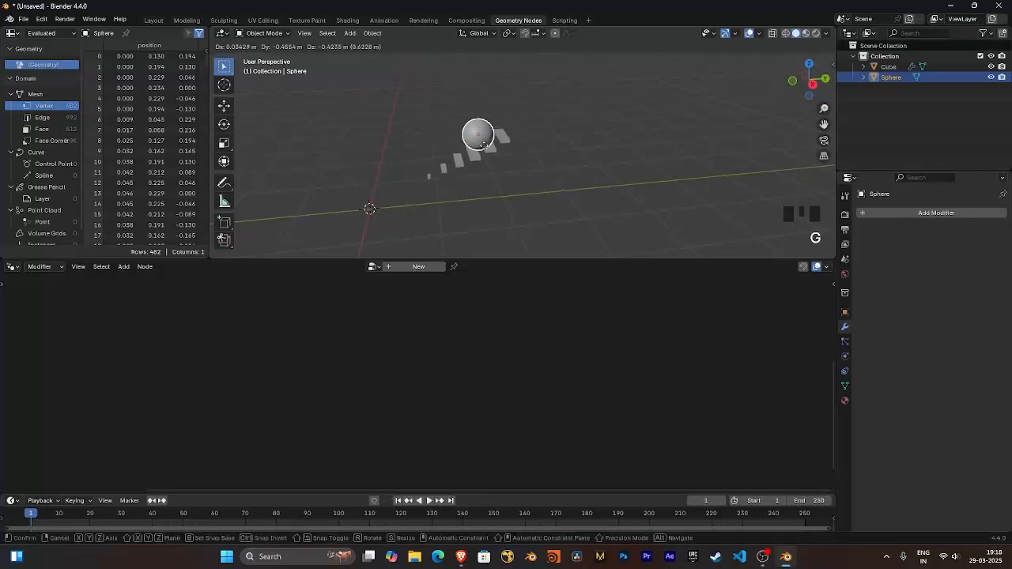
right_click(549, 147)
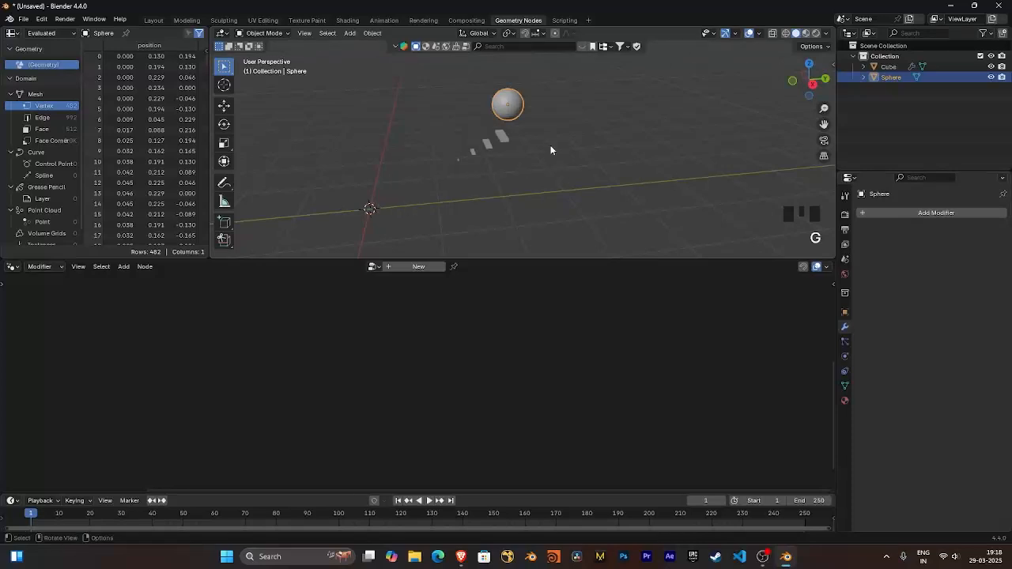
Select the staircase object and move the Color Ramp's white stop to position 0.382
middle_drag(549, 148, 627, 116)
click(491, 136)
click(491, 140)
ctrl+middle_drag(615, 188, 619, 161)
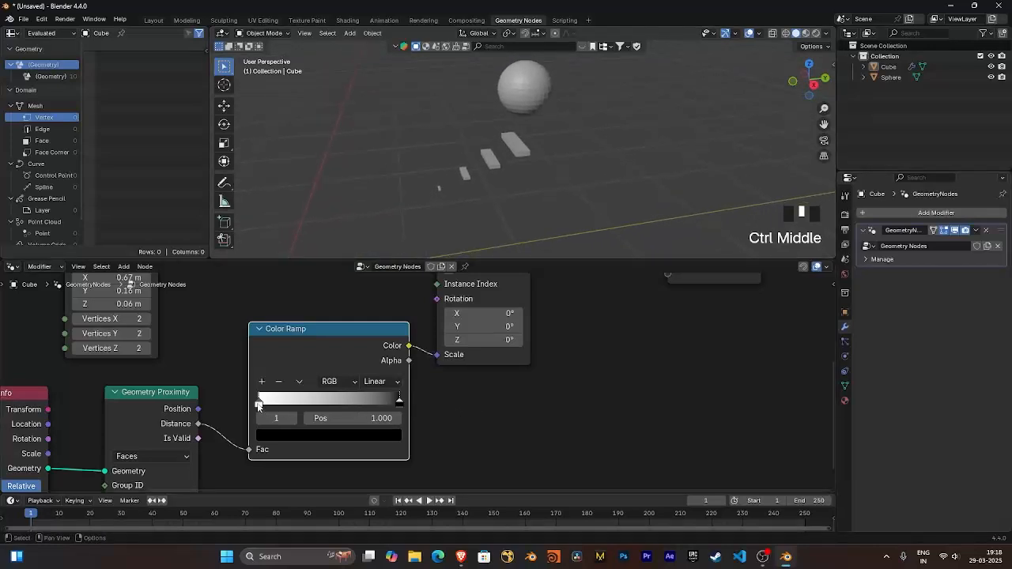
drag(260, 403, 302, 404)
ctrl+middle_drag(614, 118, 616, 92)
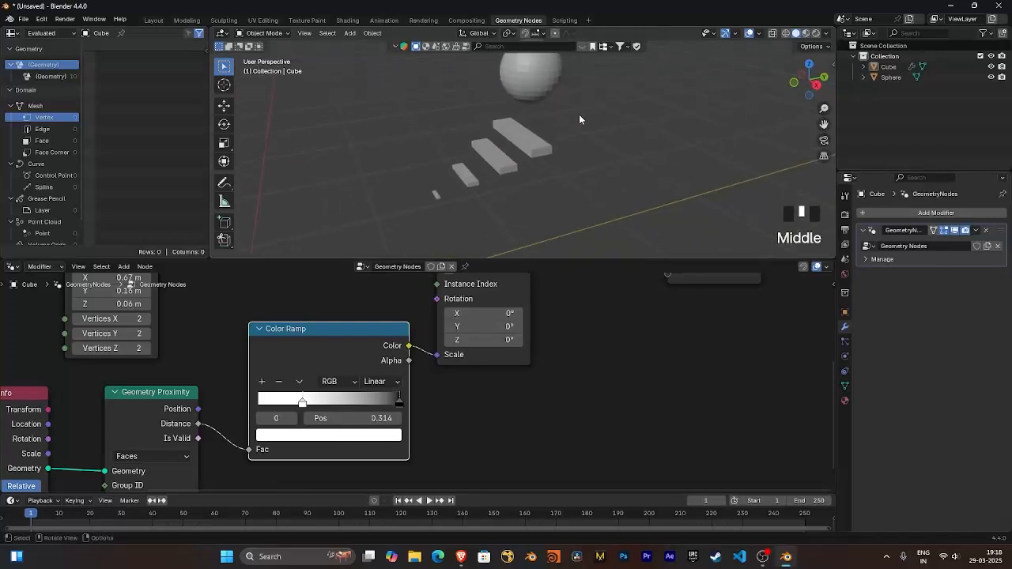
drag(303, 403, 249, 406)
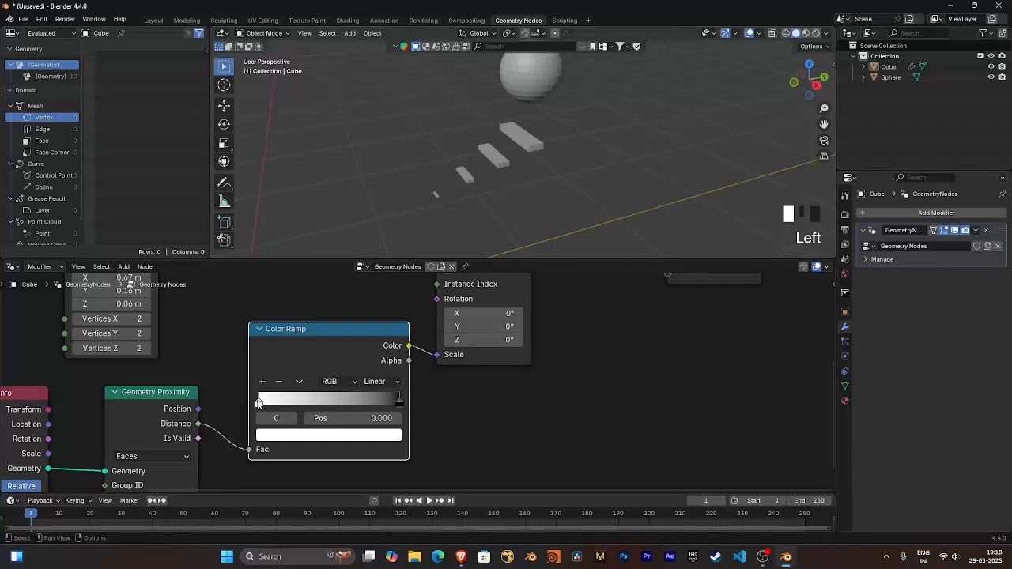
drag(258, 403, 313, 404)
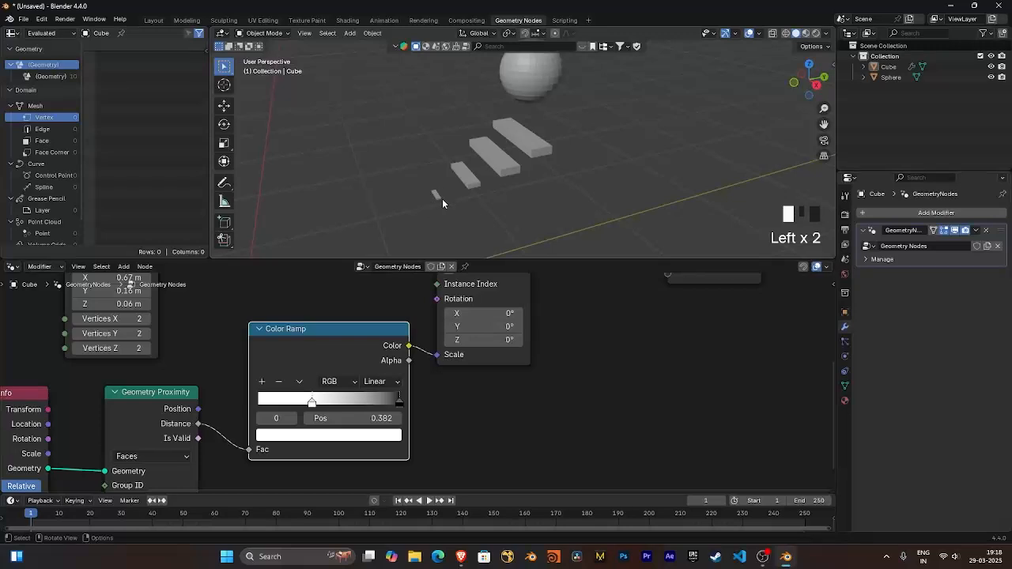
Set the viewport to the right orthographic view with the sphere and staircase in frame
mouse_move(491, 120)
middle_down()
mouse_move(480, 136)
mouse_move(492, 136)
middle_up()
ctrl+middle_drag(492, 136, 506, 129)
scroll(593, 326, down, 4)
middle_drag(603, 332, 552, 369)
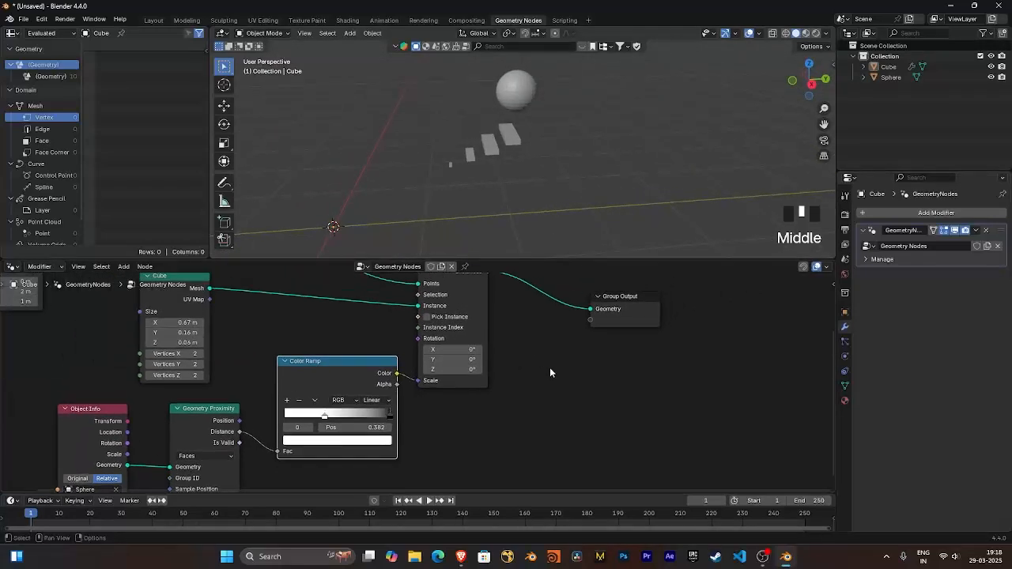
middle_drag(509, 219, 485, 149)
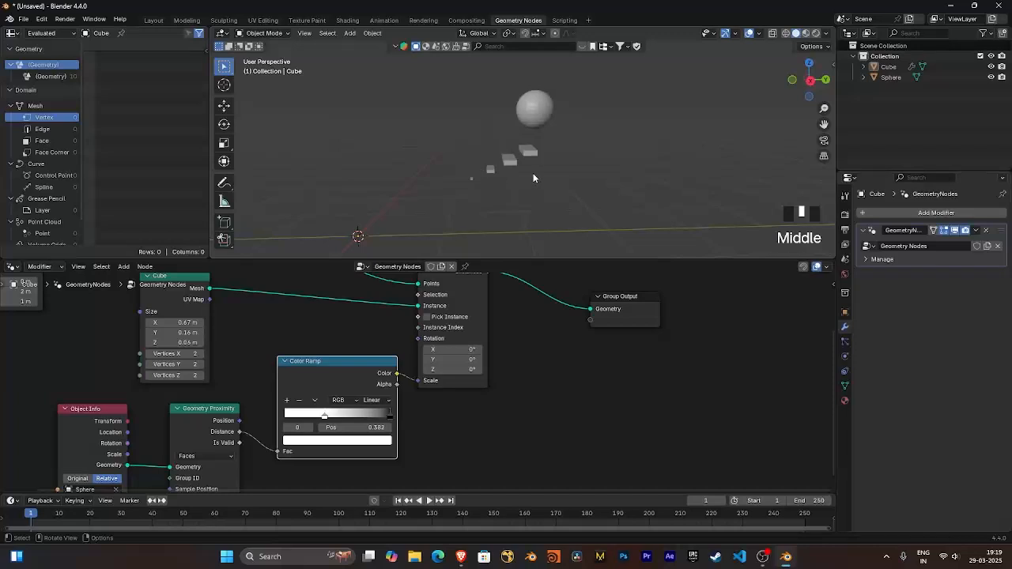
key(KP_3)
ctrl+middle_drag(533, 177, 558, 175)
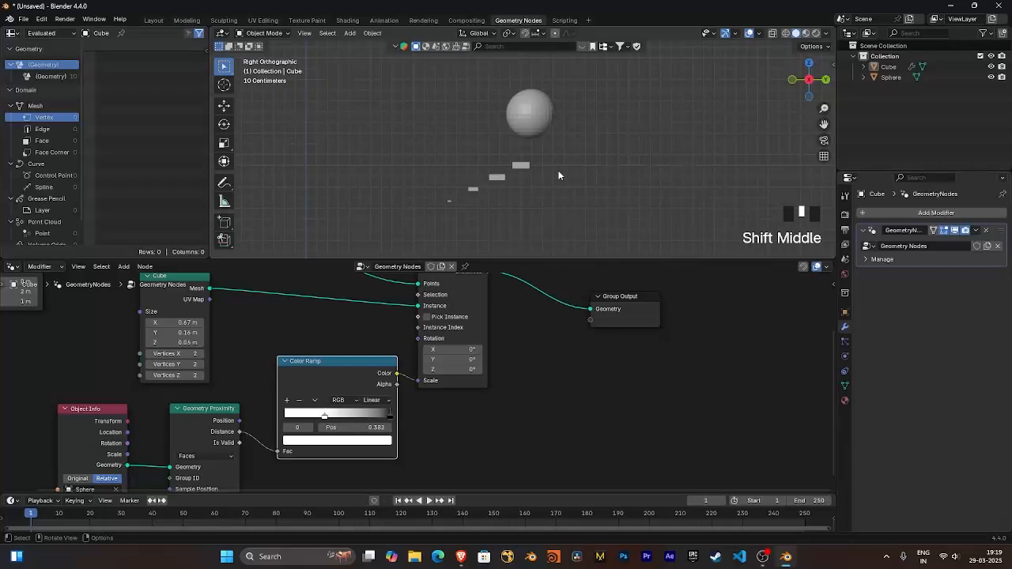
Move the Group Output node farther away and insert a Set Position node between it and Instance on Points
middle_drag(520, 334, 377, 414)
middle_drag(510, 408, 385, 356)
middle_drag(385, 356, 361, 390)
drag(364, 385, 530, 370)
middle_drag(346, 416, 393, 389)
middle_drag(393, 388, 364, 406)
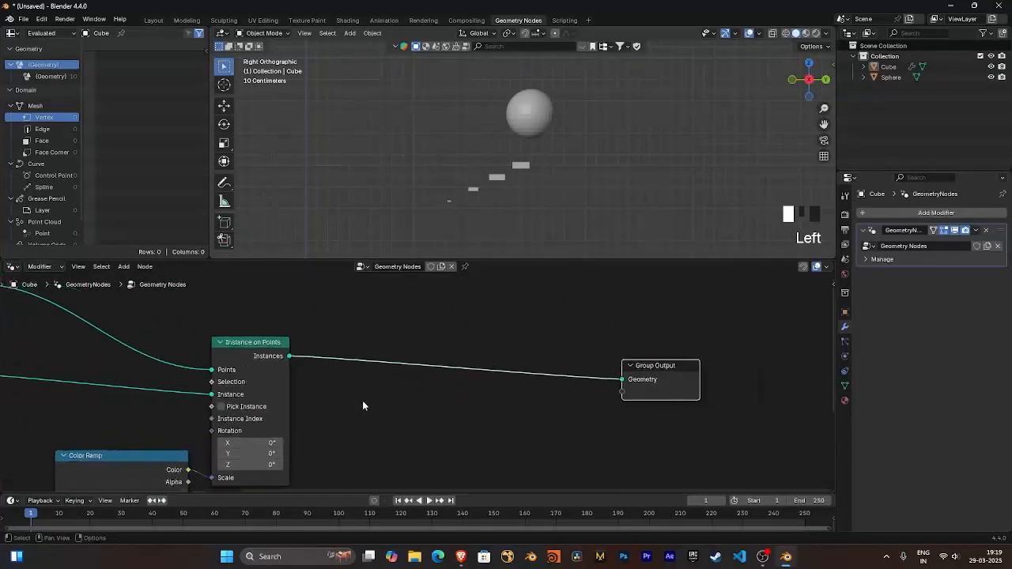
ctrl+click(363, 406)
click(554, 516)
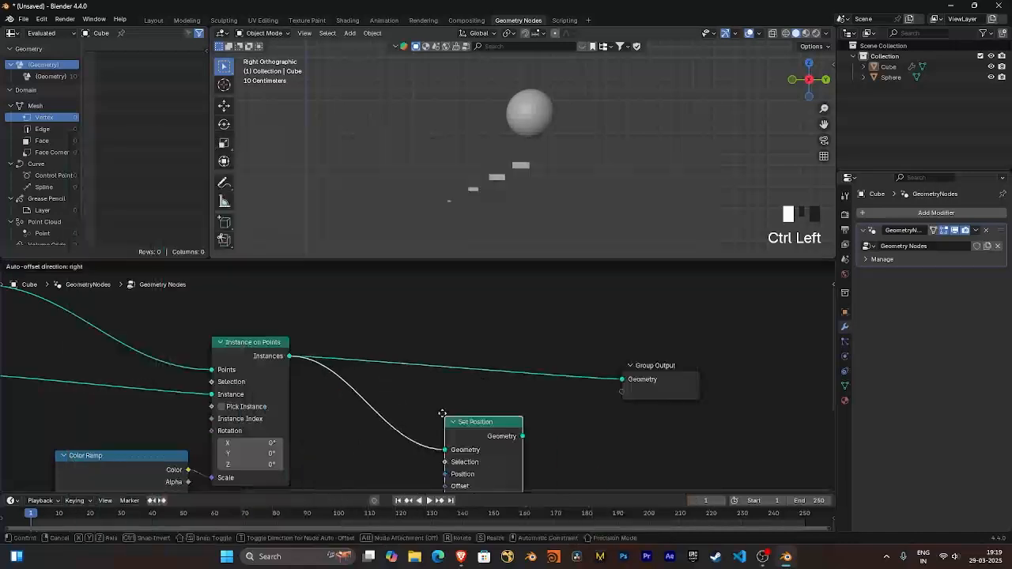
click(433, 336)
Try a Z offset of 0.1 m on the Set Position node, and reset it to 0 m
middle_drag(386, 429, 335, 409)
ctrl+middle_drag(335, 410, 350, 416)
middle_drag(528, 431, 483, 435)
ctrl+middle_drag(483, 435, 427, 400)
middle_drag(427, 400, 454, 383)
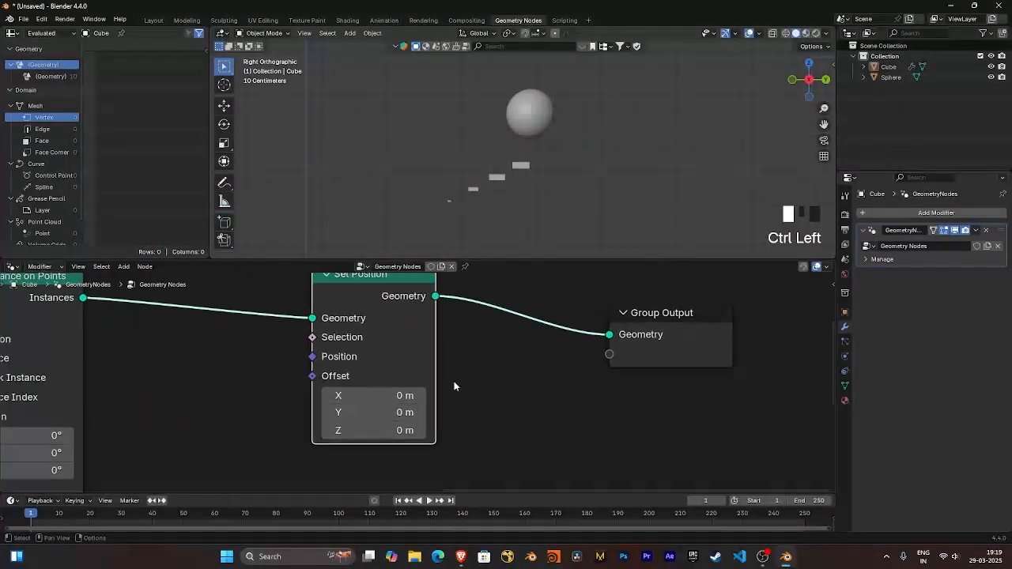
mouse_move(367, 432)
mouse_down()
mouse_move(424, 432)
mouse_move(337, 431)
mouse_move(397, 432)
mouse_move(349, 431)
mouse_up()
click(367, 432)
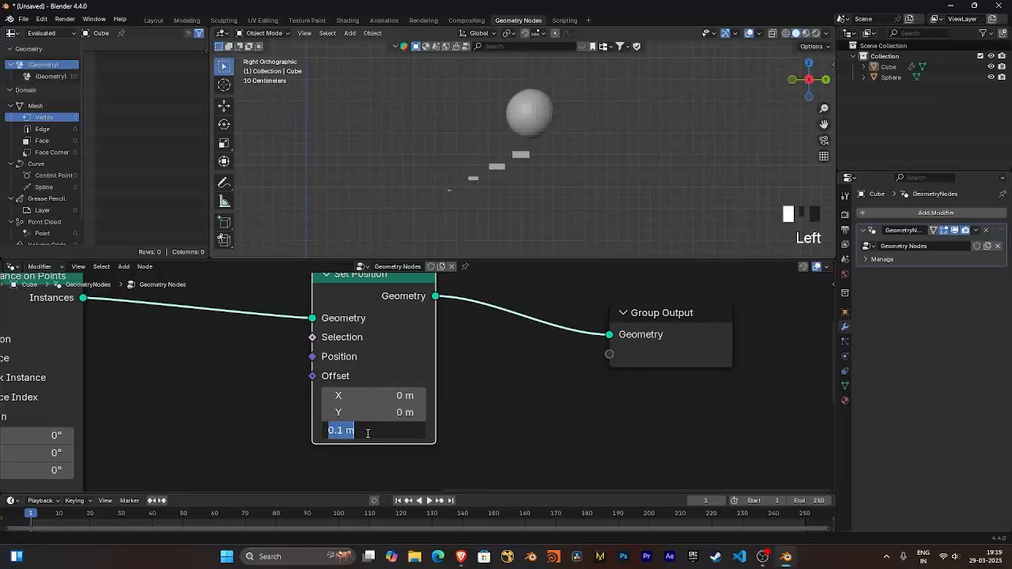
text(0)
key(Return)
Move the Set Position and Group Output nodes farther from Instance on Points to make room between them
ctrl+middle_drag(459, 385, 396, 439)
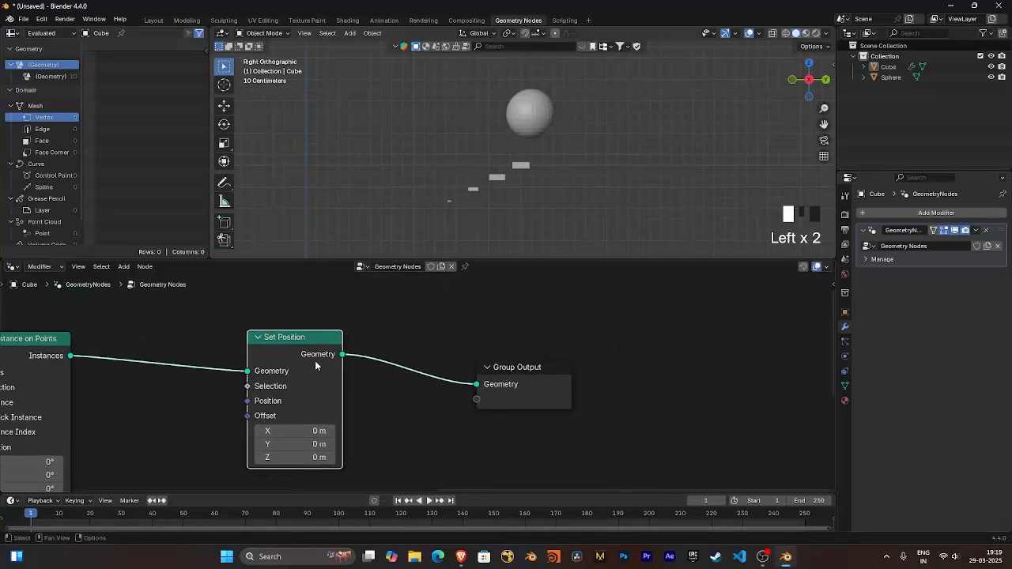
drag(314, 361, 401, 358)
drag(399, 313, 652, 394)
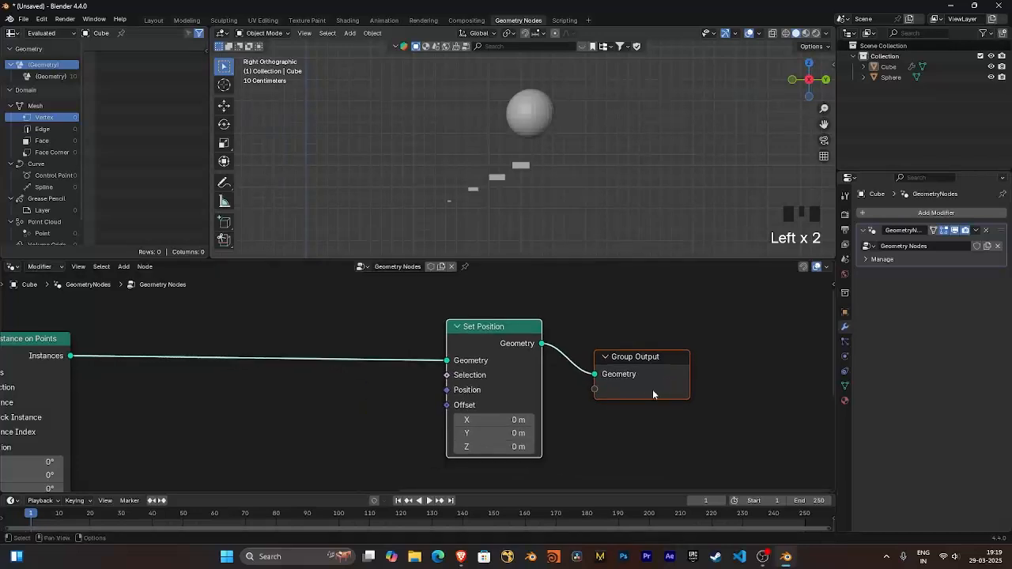
click(327, 418)
Add a Combine XYZ node connected to the Offset input of Set Position and place it beside that node
middle_drag(328, 417, 403, 361)
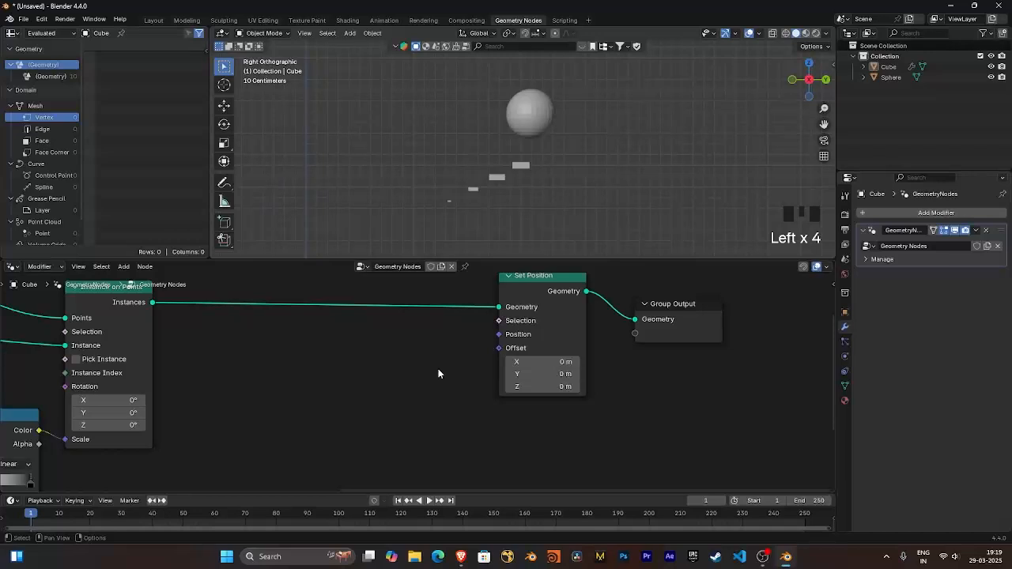
middle_drag(438, 369, 442, 368)
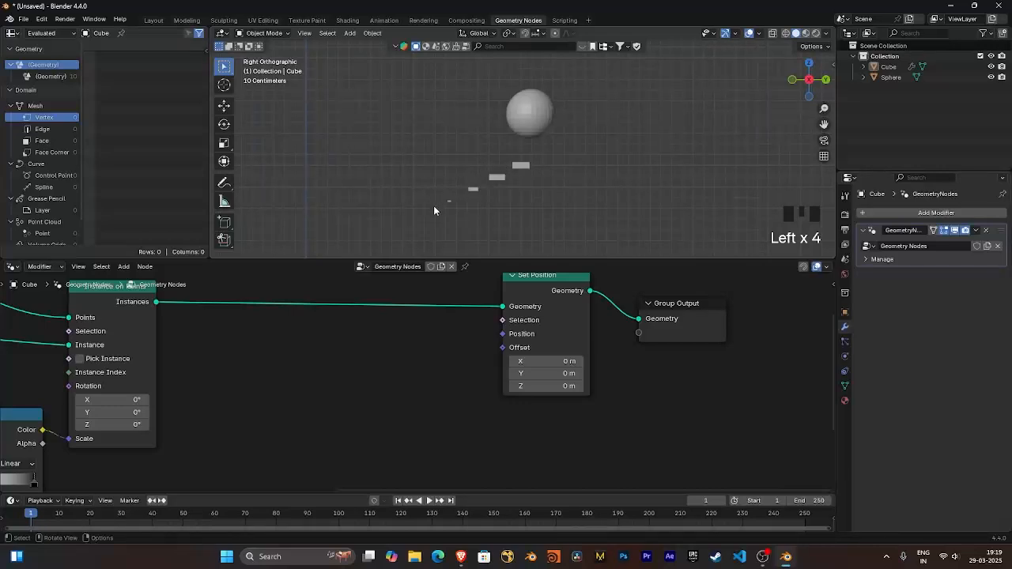
middle_drag(370, 394, 439, 367)
scroll(432, 335, down, 1)
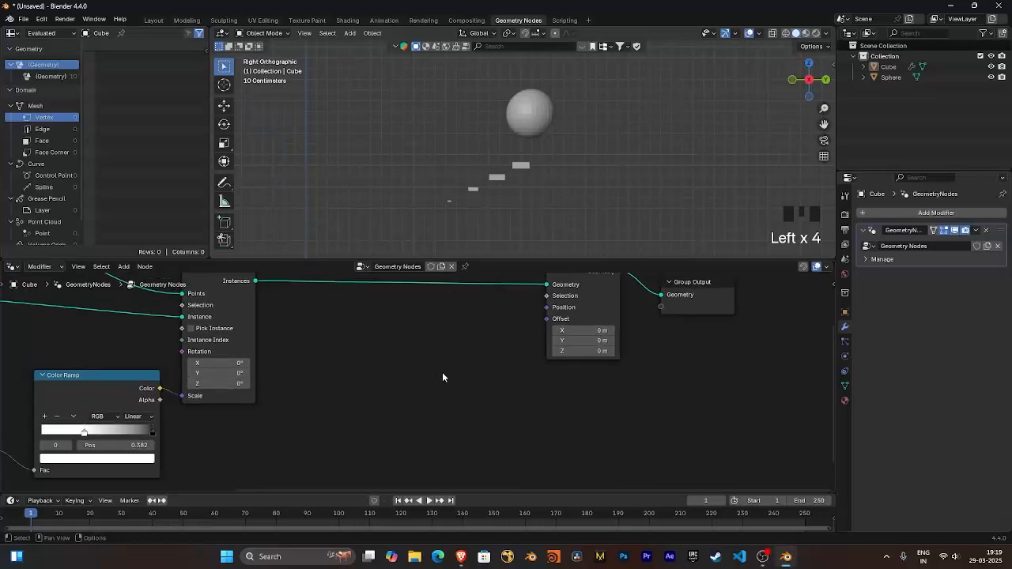
scroll(442, 377, up, 1)
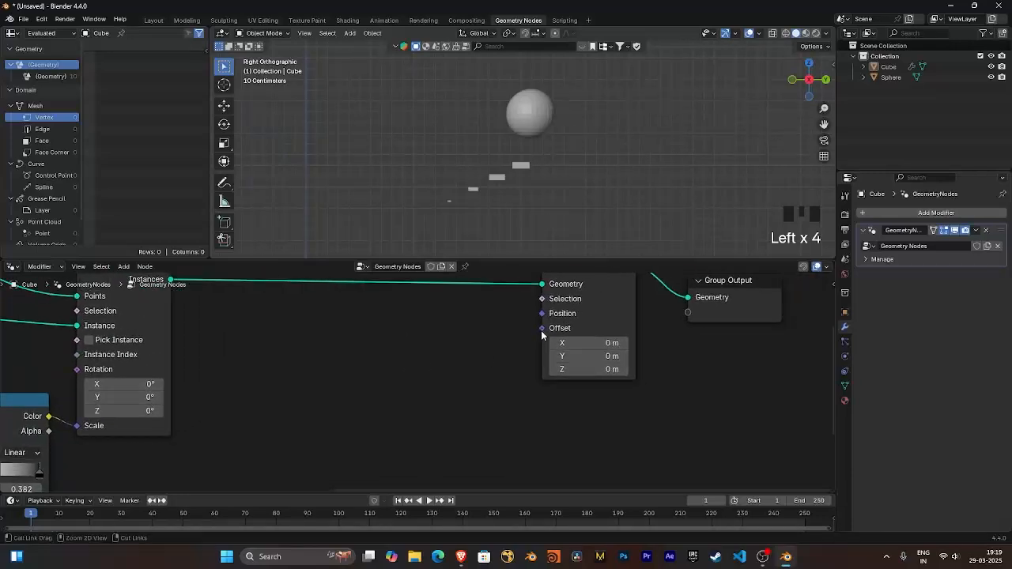
ctrl+drag(541, 330, 465, 346)
click(470, 355)
click(375, 369)
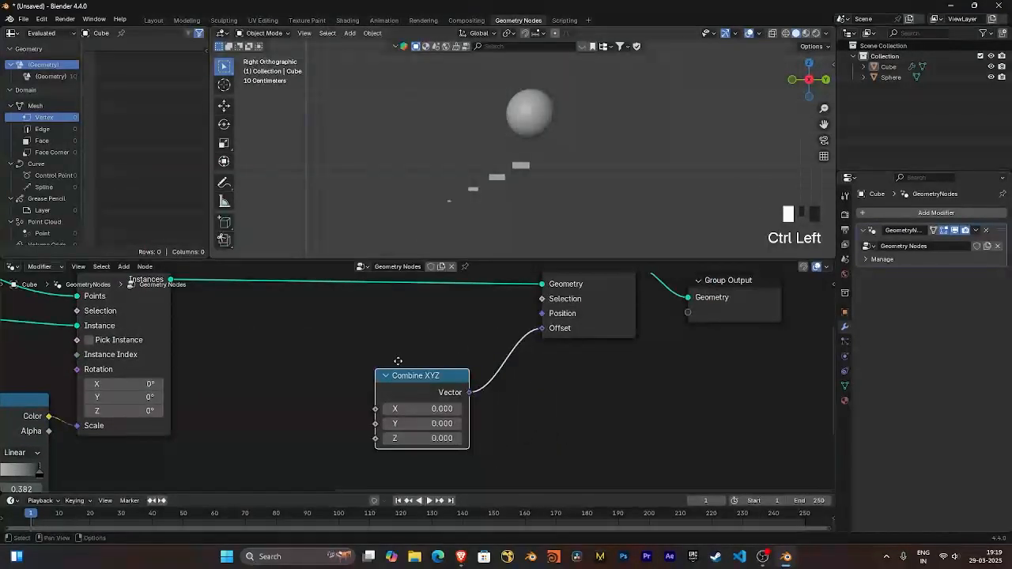
scroll(398, 362, down, 1)
middle_drag(397, 361, 328, 370)
drag(341, 390, 353, 381)
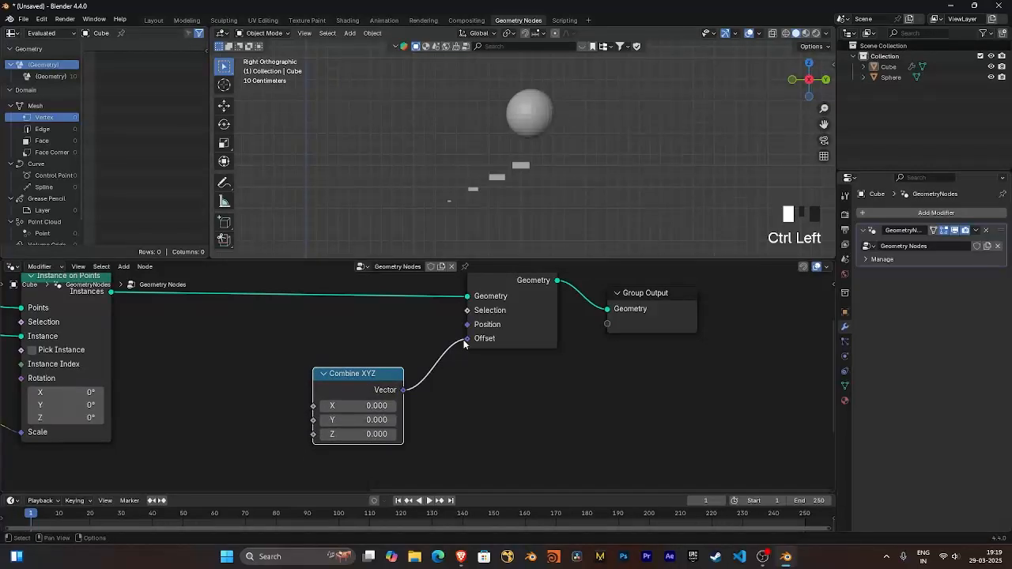
Detach the Combine XYZ Vector output from the Set Position Offset and reconnect it
drag(467, 340, 453, 358)
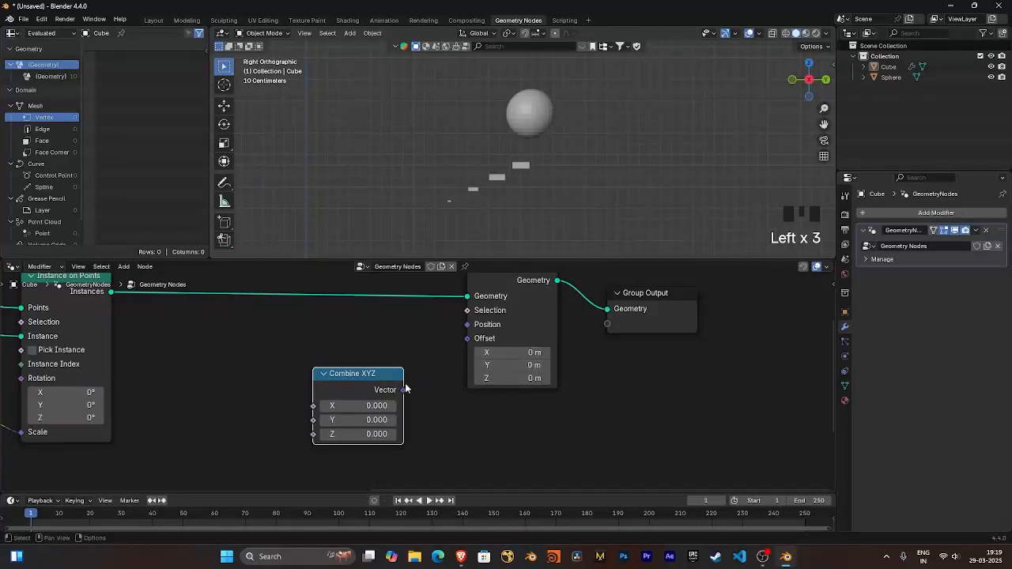
drag(404, 389, 467, 338)
middle_drag(396, 405, 399, 406)
drag(381, 391, 393, 382)
Connect the Geometry Proximity Distance output to the Z input of Combine XYZ
middle_drag(282, 434, 290, 418)
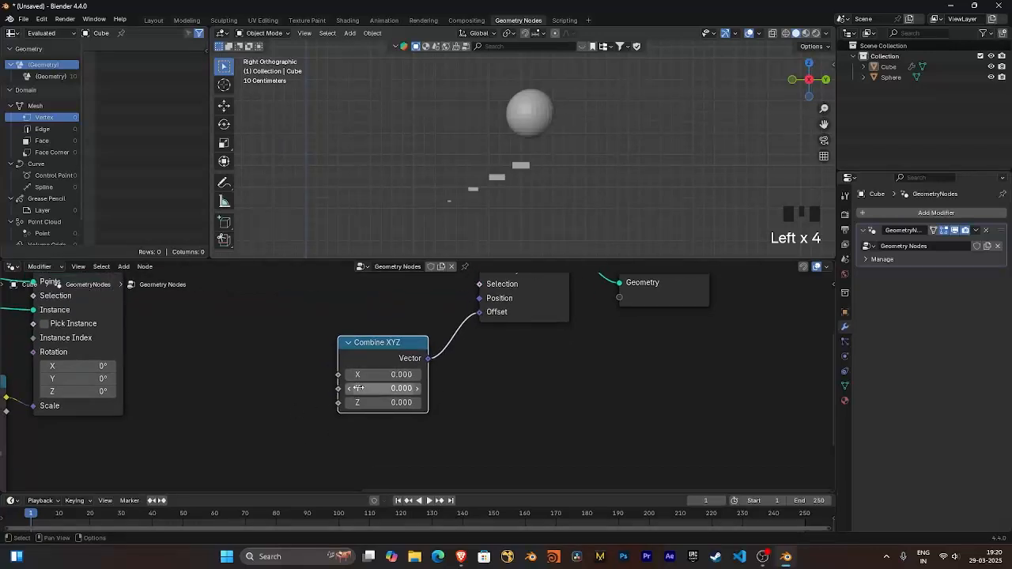
middle_drag(278, 371, 333, 354)
middle_drag(334, 353, 390, 349)
drag(45, 405, 464, 349)
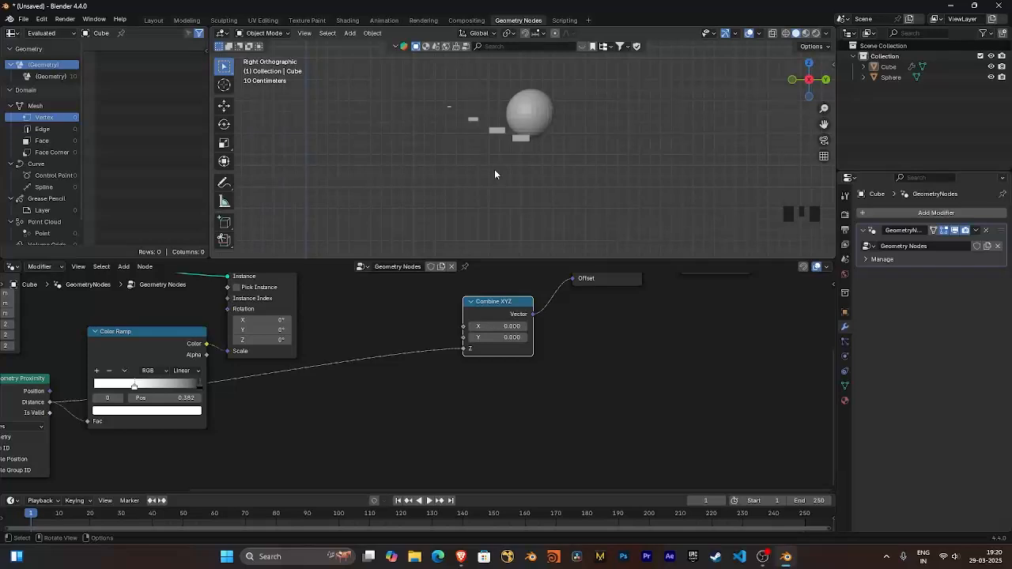
Preview how the step heights react by moving the sphere along the staircase, and cancel the move
click(526, 114)
key(g)
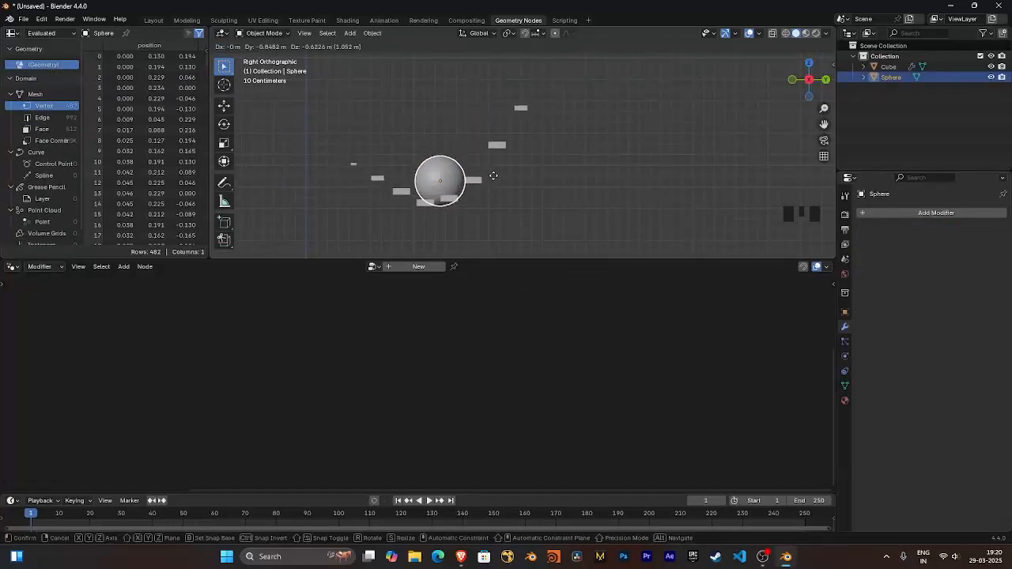
key(Escape)
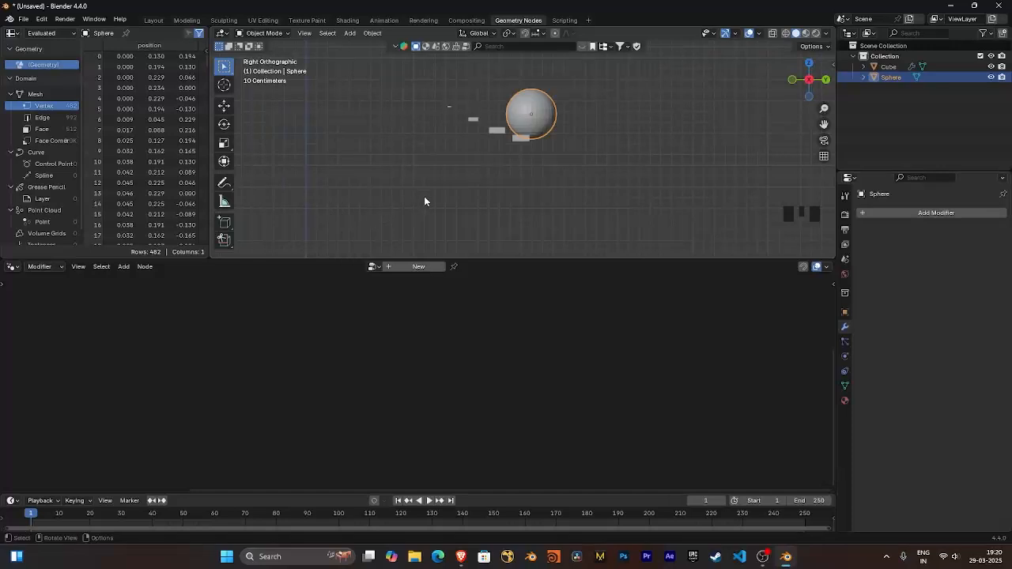
Select the staircase object again and move the Combine XYZ node lower, clear of the other nodes
click(502, 141)
click(589, 158)
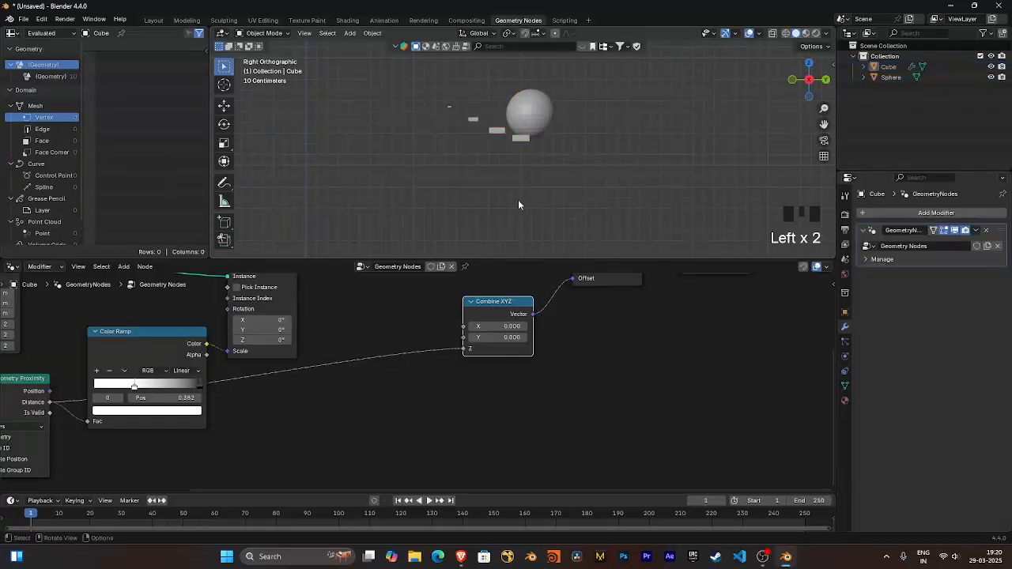
scroll(403, 336, down, 3)
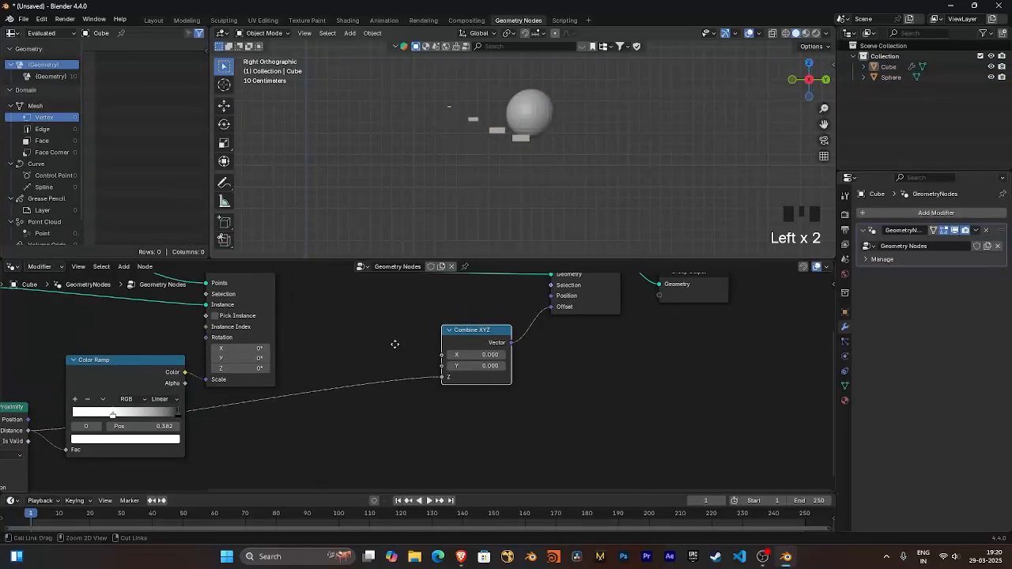
drag(411, 332, 408, 401)
click(296, 423)
Insert a second Color Ramp node on the link between Geometry Proximity Distance and the Combine XYZ Z input
middle_drag(334, 410, 386, 324)
scroll(364, 367, up, 1)
middle_drag(328, 435, 422, 409)
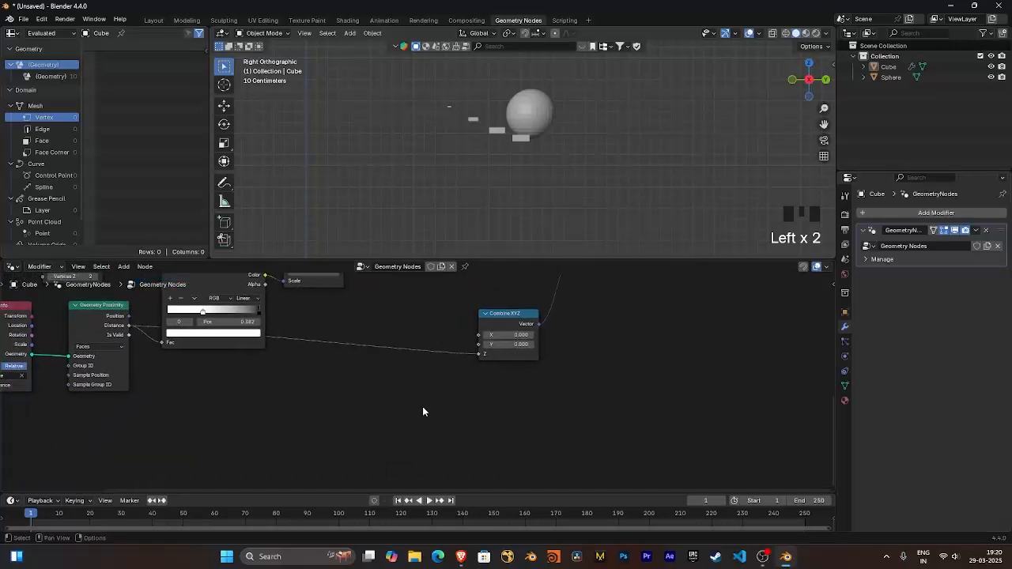
ctrl+click(433, 416)
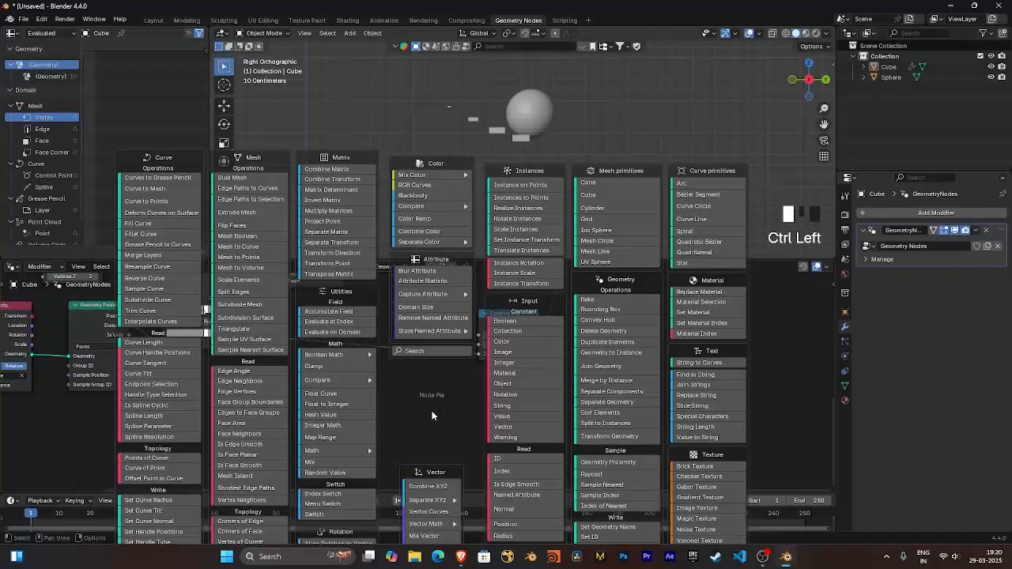
click(415, 219)
click(328, 318)
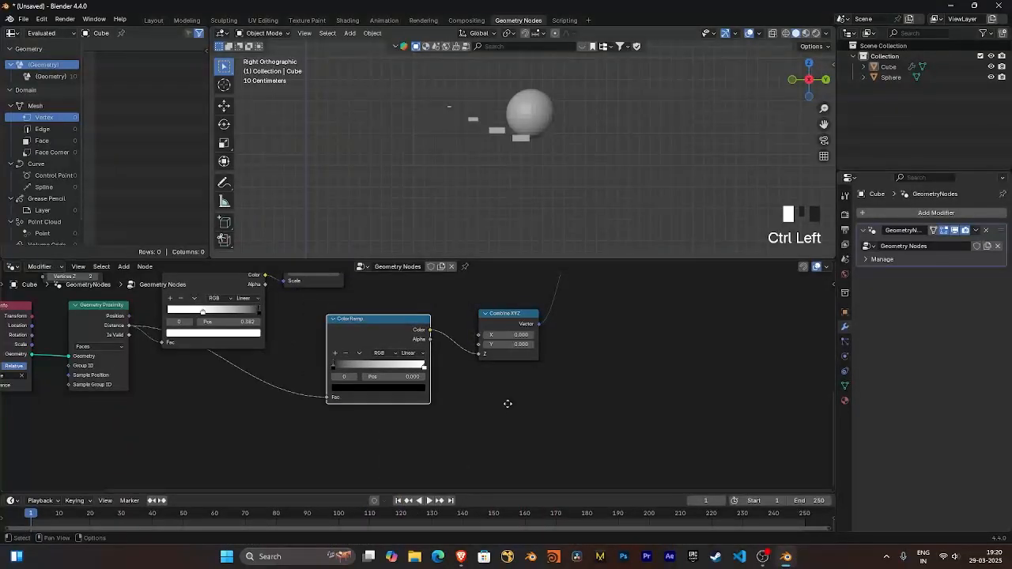
scroll(510, 395, up, 3)
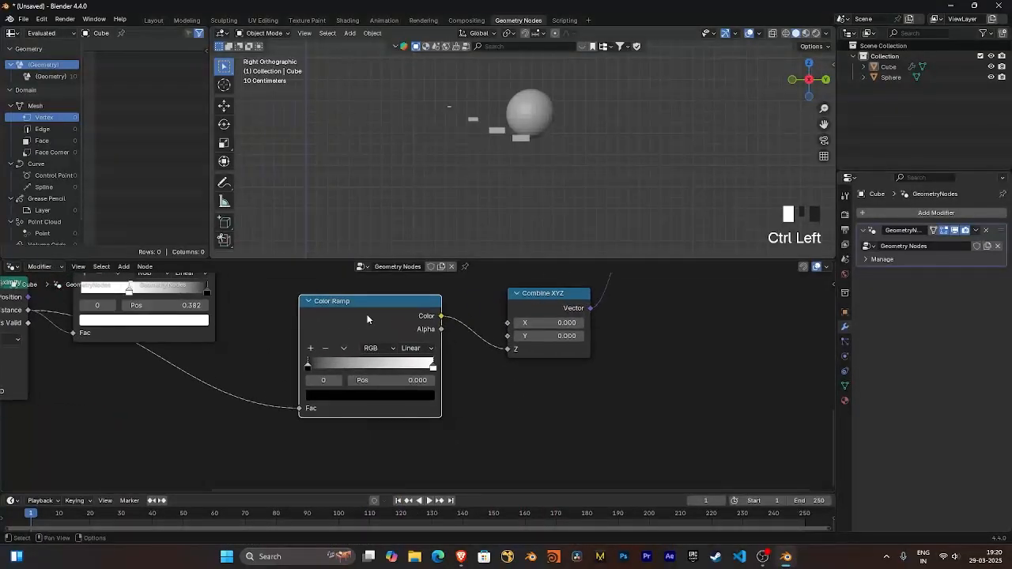
Move the second Color Ramp node slightly closer to Combine XYZ and deselect it
drag(367, 319, 382, 316)
click(551, 372)
ctrl+middle_drag(491, 403, 502, 412)
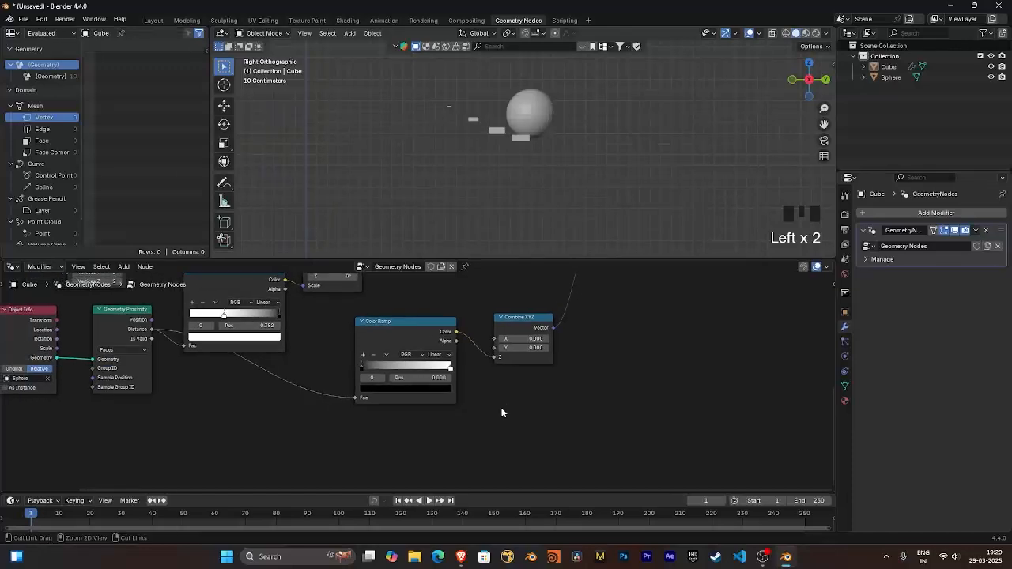
Add a Map Range node and place it below the first Color Ramp, beside Geometry Proximity
ctrl+click(502, 411)
click(395, 440)
click(267, 411)
middle_drag(356, 429, 429, 347)
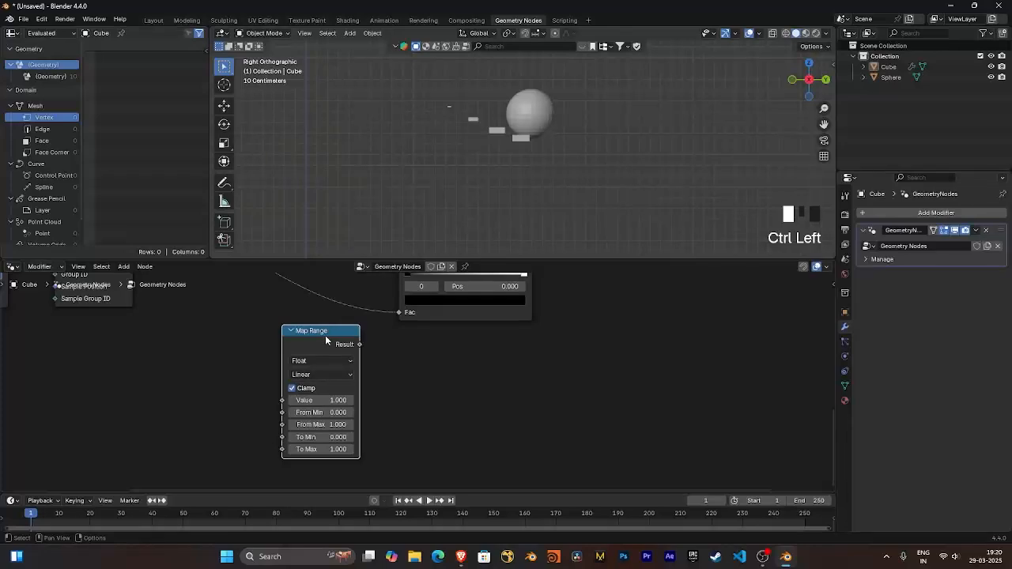
ctrl+middle_drag(386, 346, 386, 354)
middle_drag(388, 353, 396, 405)
drag(387, 393, 304, 351)
middle_drag(358, 337, 381, 378)
ctrl+middle_drag(388, 381, 445, 396)
ctrl+middle_drag(448, 395, 498, 388)
middle_drag(499, 388, 499, 351)
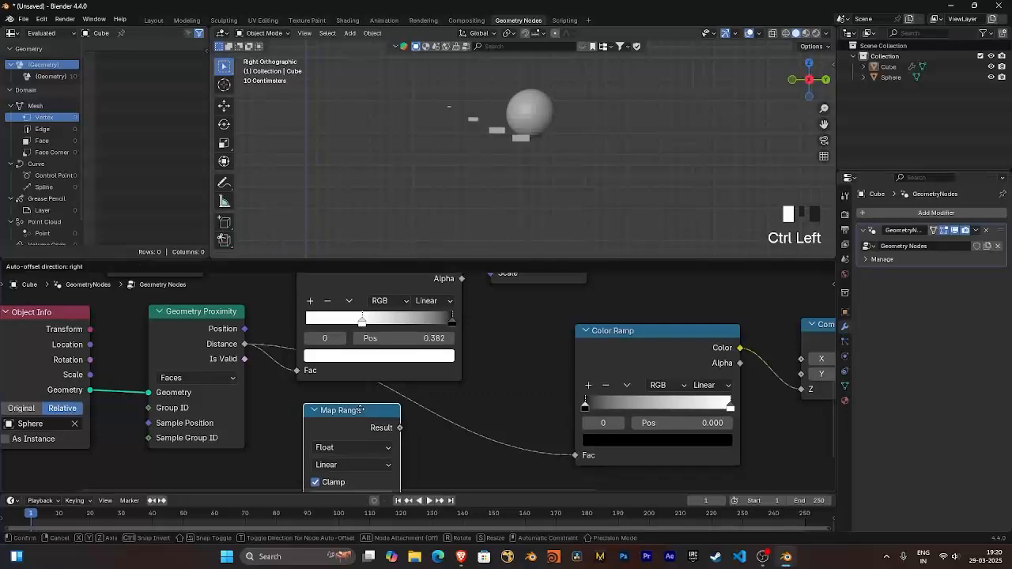
Set the Map Range Value to 0.5
scroll(460, 369, down, 2)
scroll(457, 368, up, 3)
middle_drag(457, 369, 464, 327)
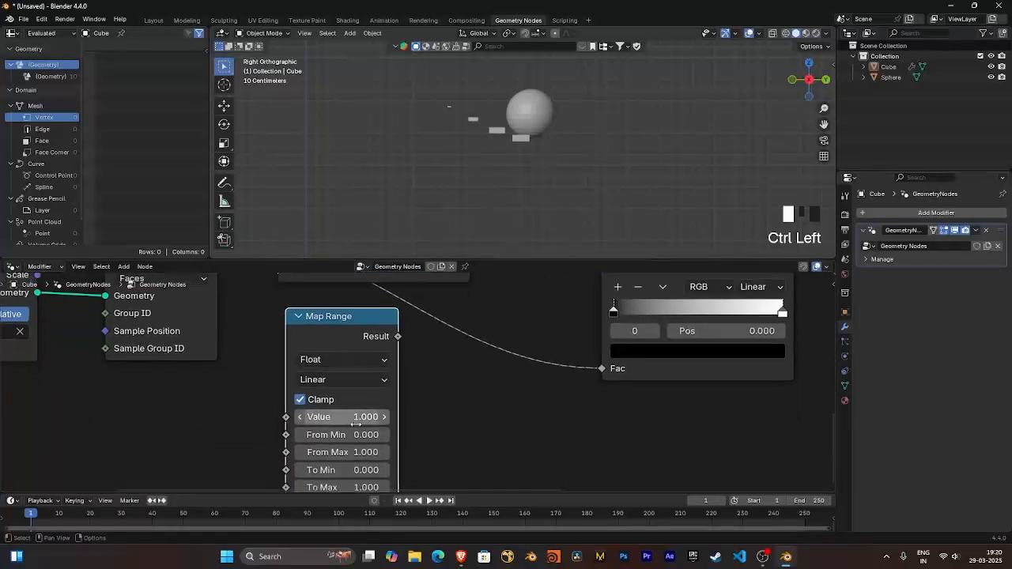
click(348, 416)
key(BackSpace)
text(.)
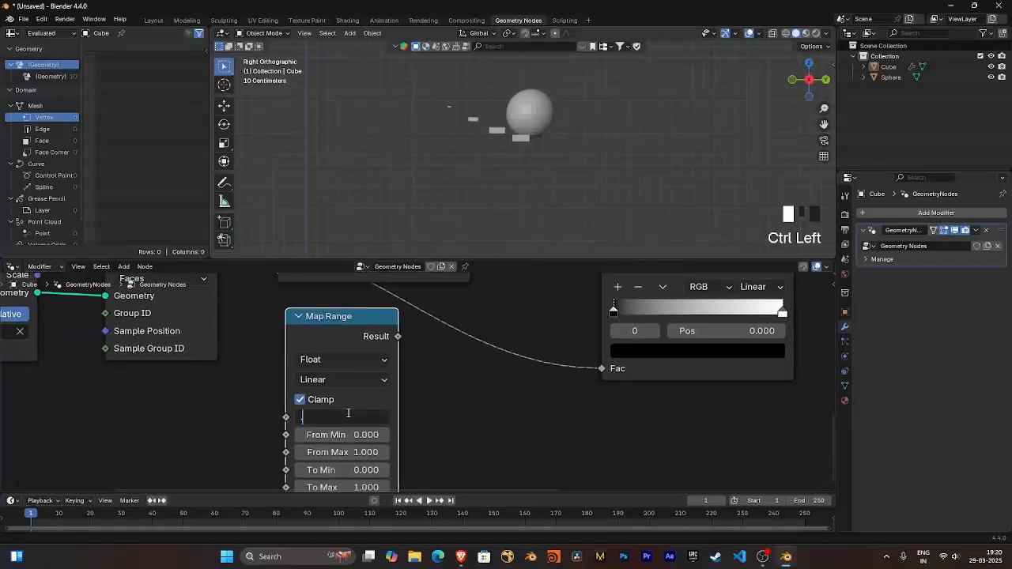
text(5)
key(Return)
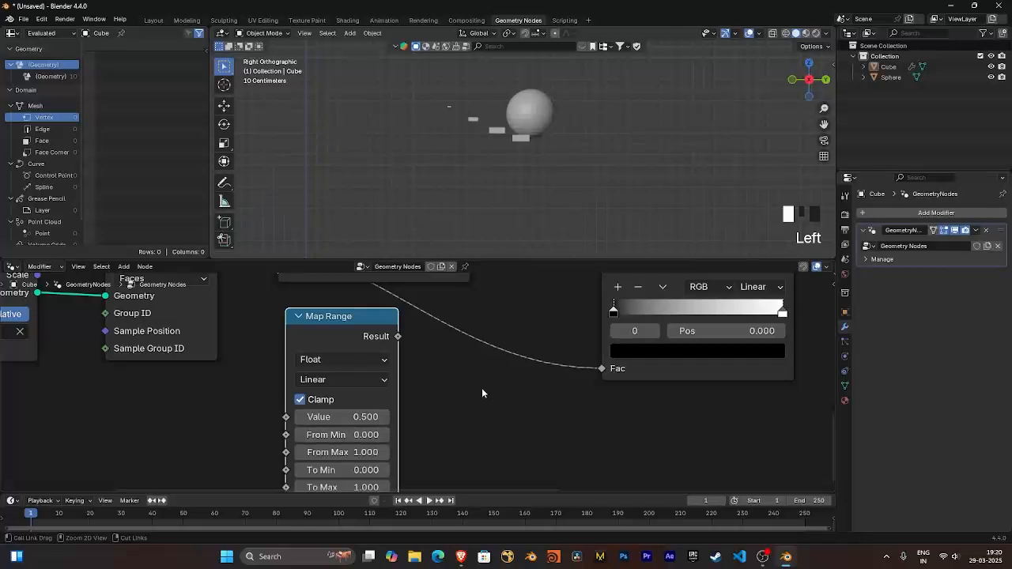
Insert the Map Range node on the link between Geometry Proximity Distance and the first Color Ramp's Fac input
scroll(482, 393, down, 3)
middle_drag(483, 393, 450, 449)
drag(364, 414, 332, 368)
middle_drag(463, 378, 438, 464)
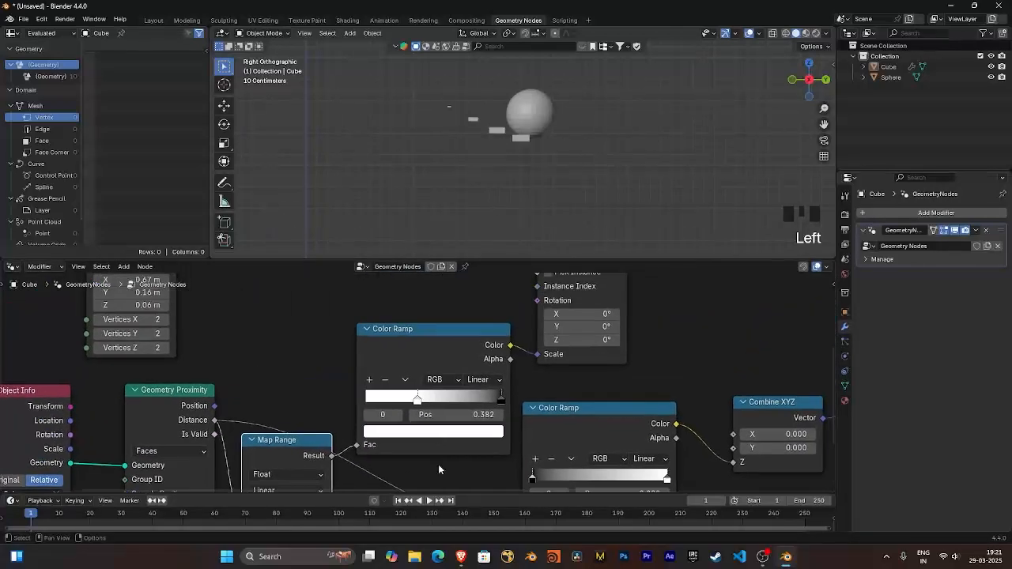
Mute the first Color Ramp node and move it a little higher
click(434, 362)
key(m)
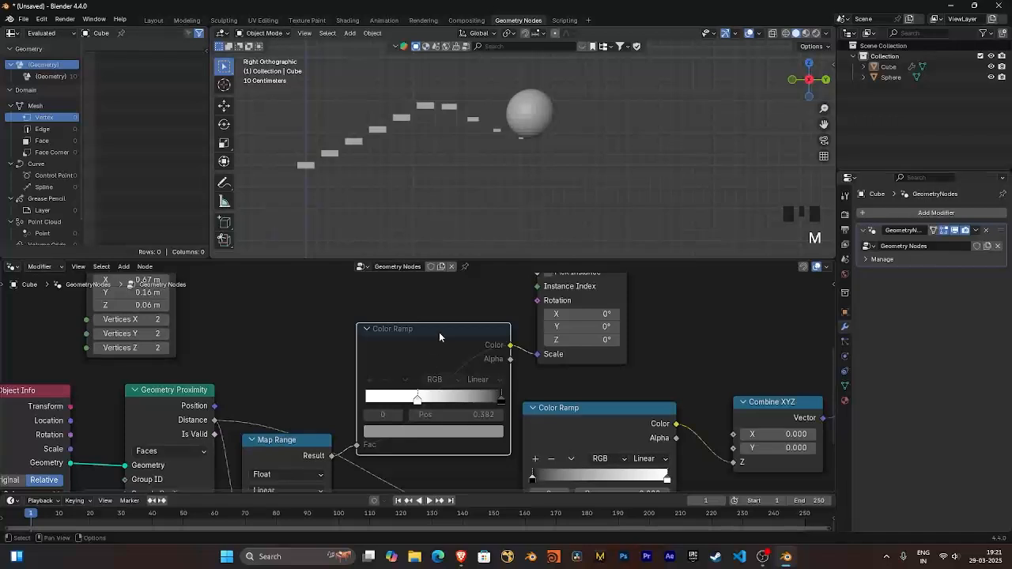
drag(444, 345, 434, 316)
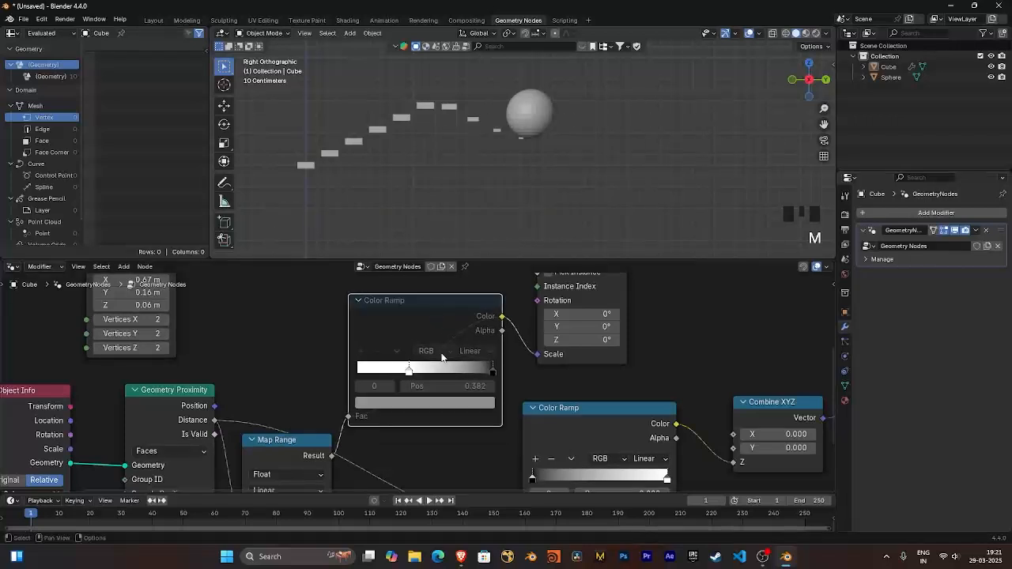
middle_drag(435, 430, 436, 444)
mouse_move(427, 346)
mouse_down()
mouse_move(437, 348)
mouse_move(430, 341)
mouse_up()
Move the Map Range node up beside the muted Color Ramp and set its From Min to 0.5
middle_drag(331, 409, 336, 387)
drag(300, 437, 305, 305)
middle_drag(387, 450, 409, 457)
scroll(414, 383, up, 2)
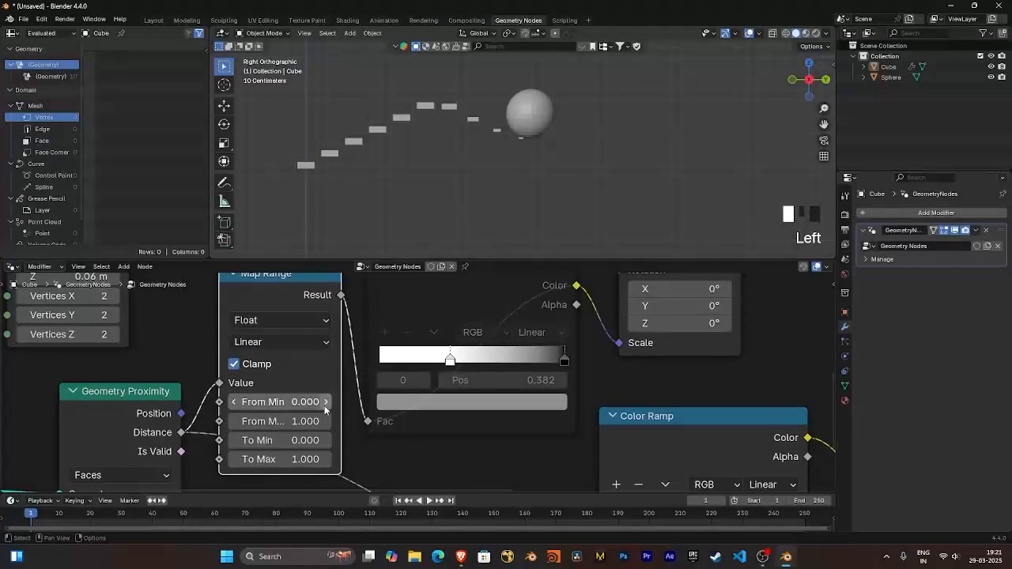
middle_drag(303, 402, 338, 408)
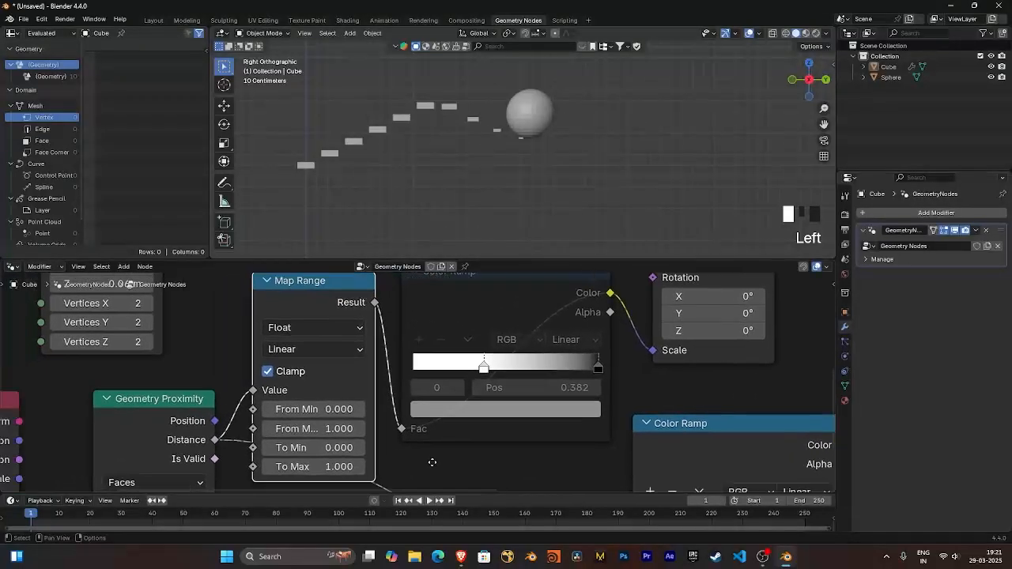
click(324, 409)
text(-0.5)
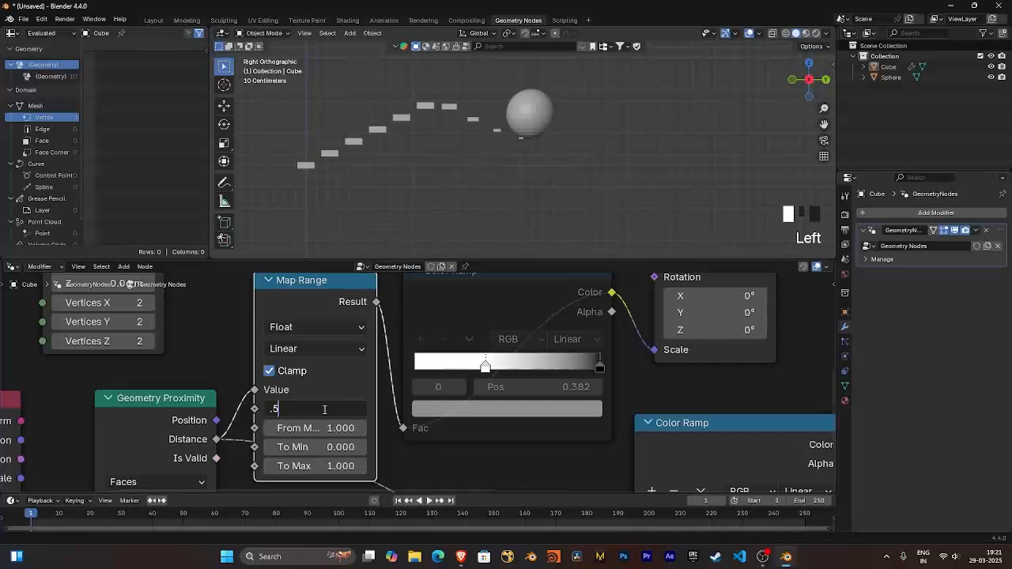
key(Return)
Set the Map Range From Max to 0.3, To Min to -0.1 and To Max to 1
mouse_move(321, 427)
mouse_down()
mouse_move(367, 427)
mouse_move(313, 427)
mouse_up()
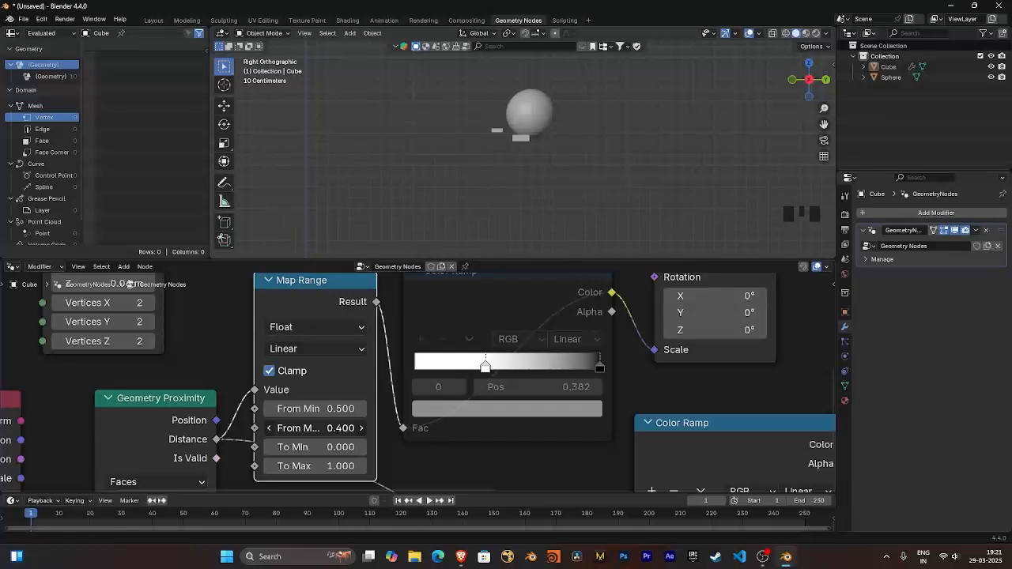
click(324, 427)
click(323, 427)
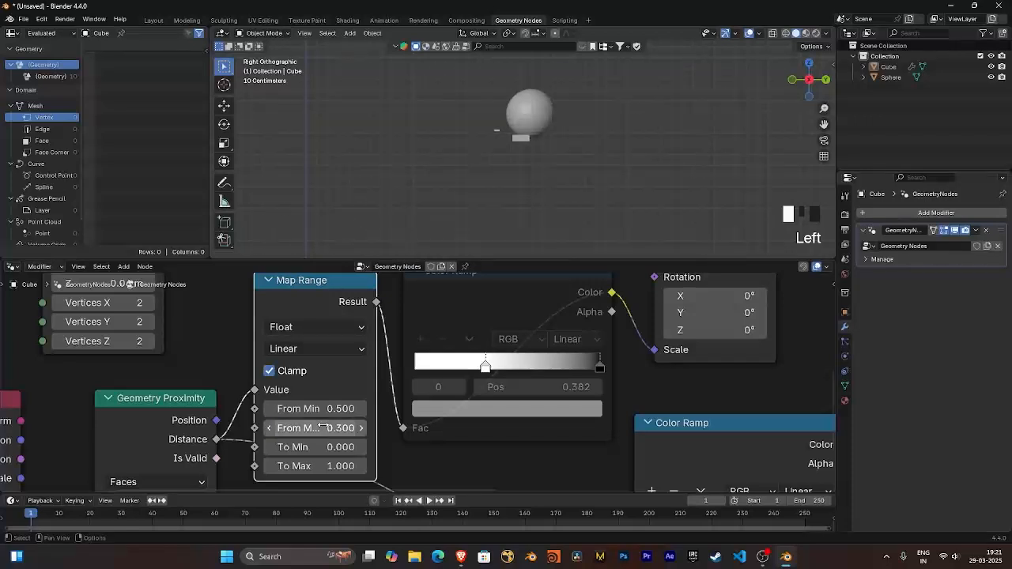
mouse_move(320, 445)
mouse_down()
mouse_move(350, 445)
mouse_move(324, 445)
mouse_move(347, 465)
mouse_move(324, 466)
mouse_move(328, 448)
mouse_up()
click(319, 466)
text(1)
key(Return)
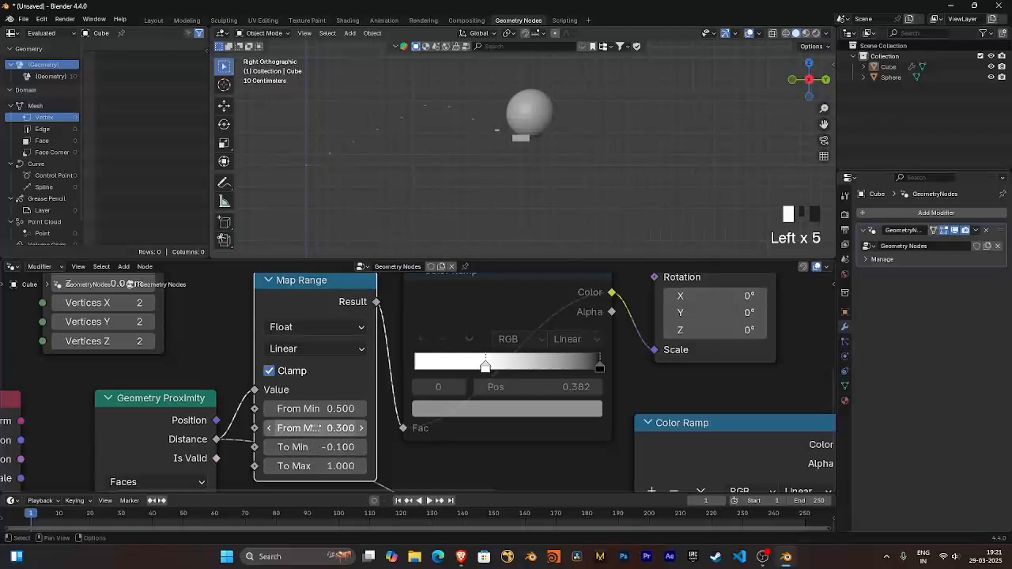
Match the Map Range input range to the Color Ramp stop positions, with From Min 0.382 and From Max 1
mouse_move(316, 408)
mouse_down()
mouse_move(329, 409)
mouse_move(328, 428)
mouse_move(316, 428)
mouse_up()
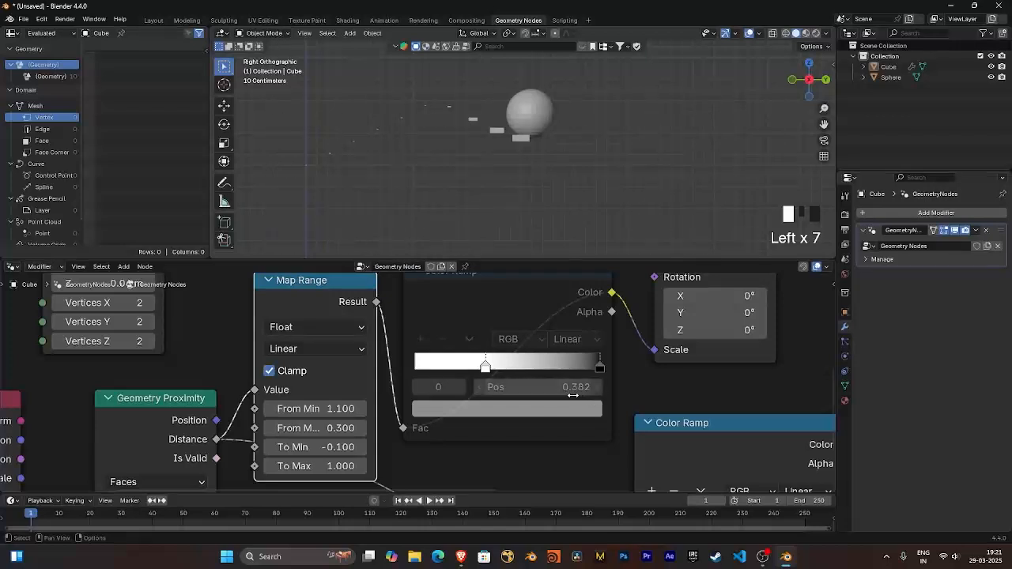
click(325, 408)
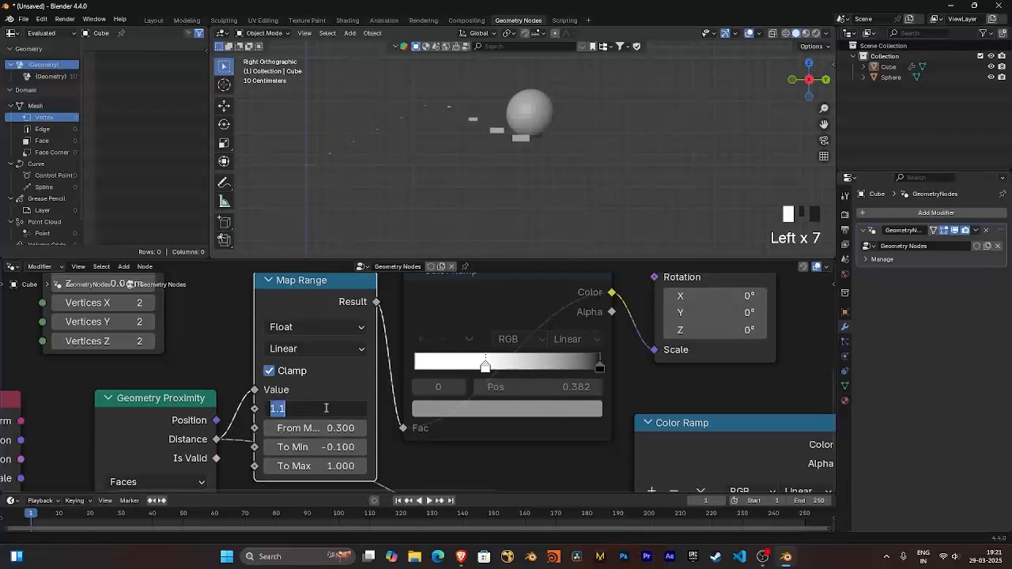
text(.382)
key(Return)
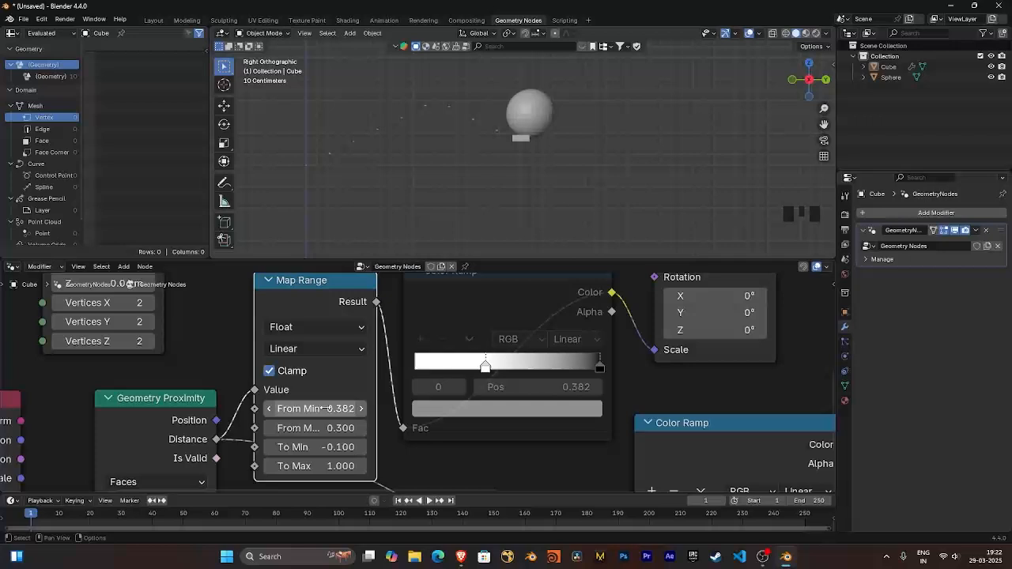
click(602, 370)
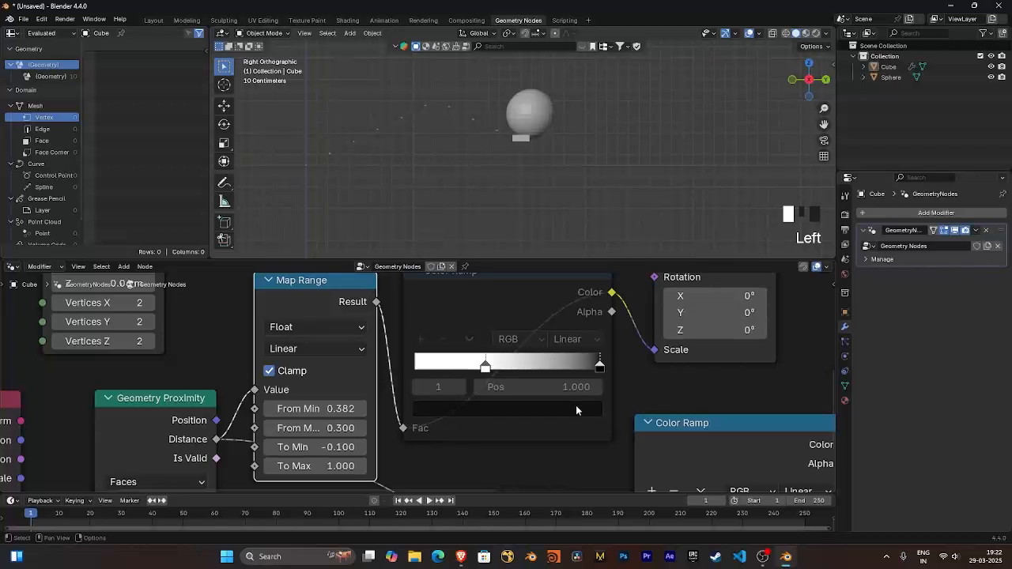
click(330, 428)
text(1)
key(Return)
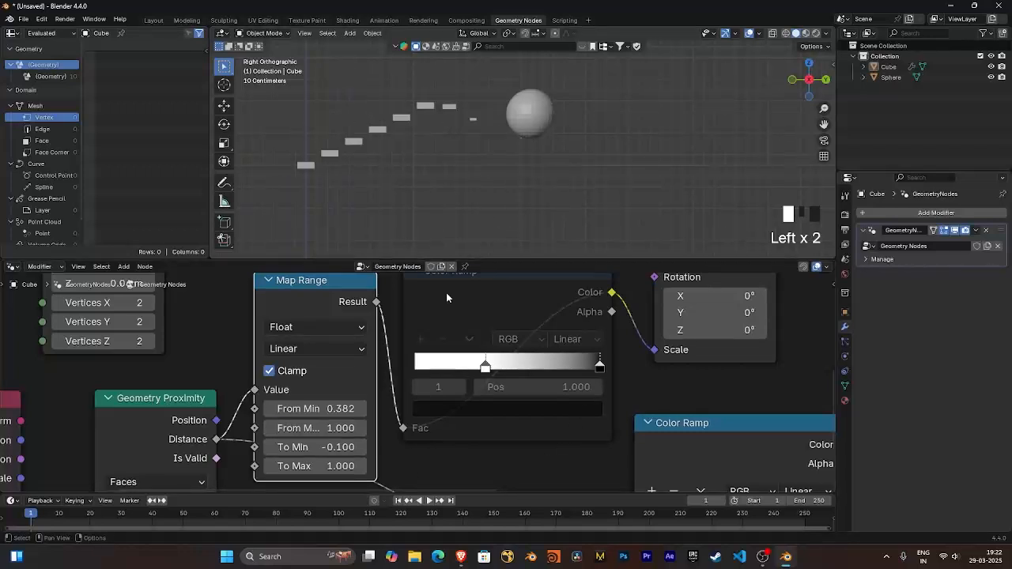
Invert the Map Range output by setting To Min to 1 and To Max to 0
click(325, 448)
text(0)
key(Return)
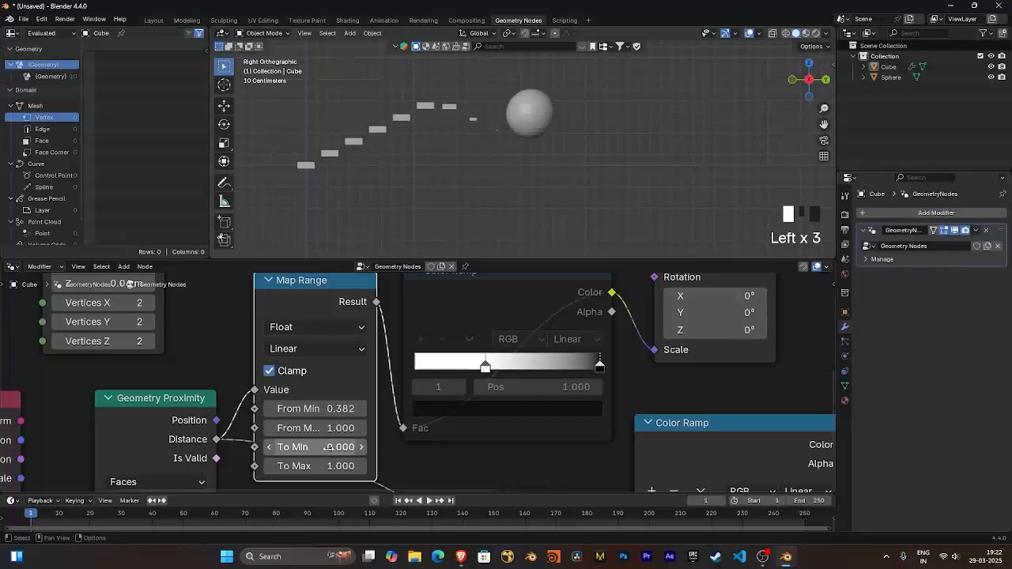
click(319, 448)
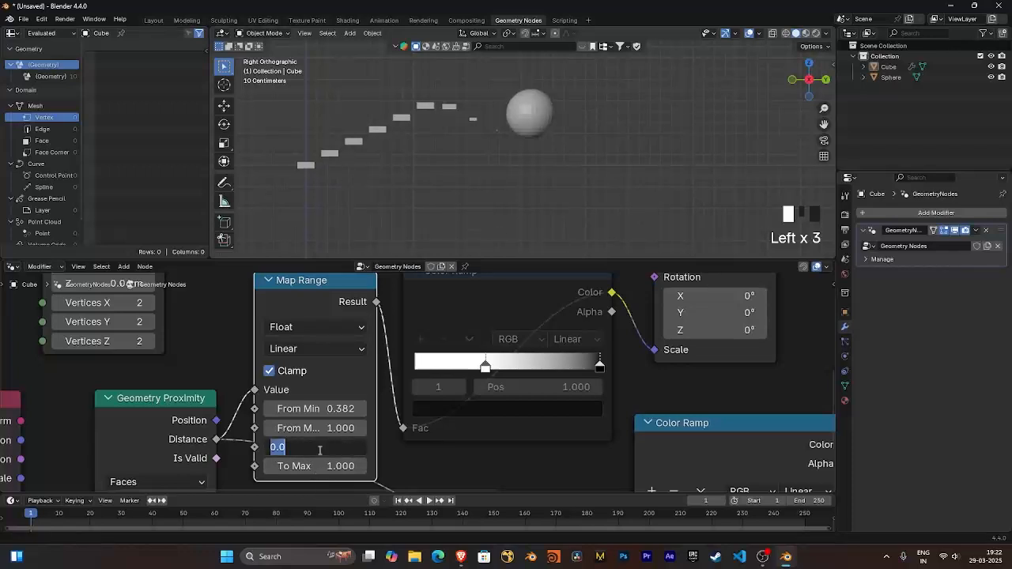
text(1)
key(Return)
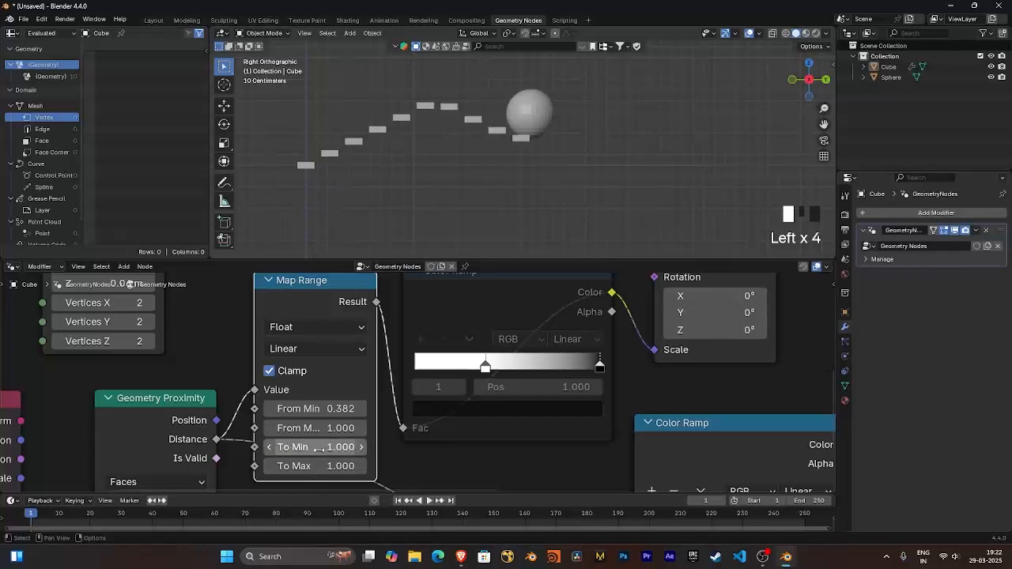
click(321, 466)
text(0)
key(Return)
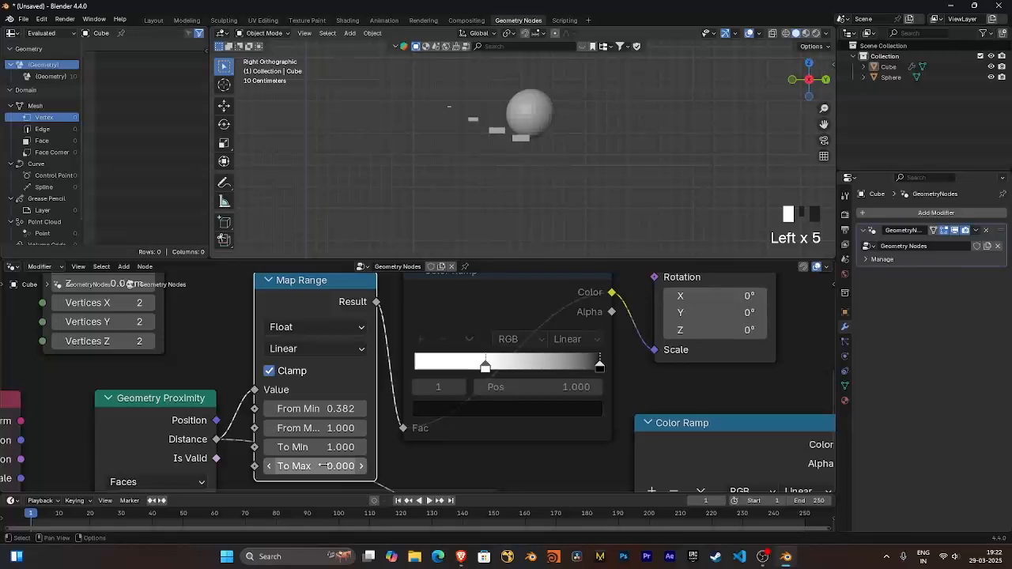
Move Map Range slightly higher and compare it with the first Color Ramp by alternately muting and unmuting the two nodes
scroll(305, 358, down, 2)
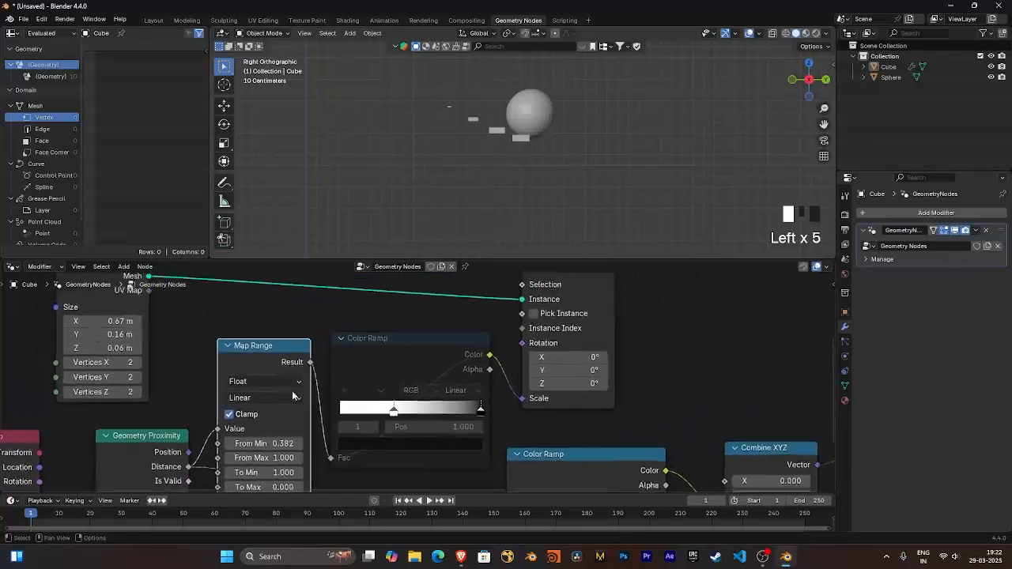
drag(257, 360, 259, 333)
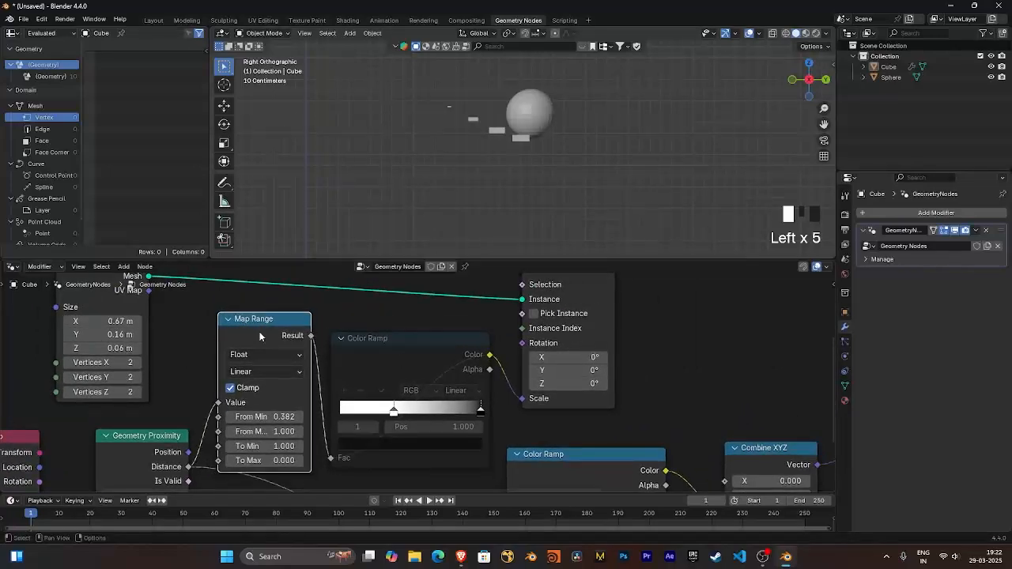
key(m)
click(416, 353)
key(m)
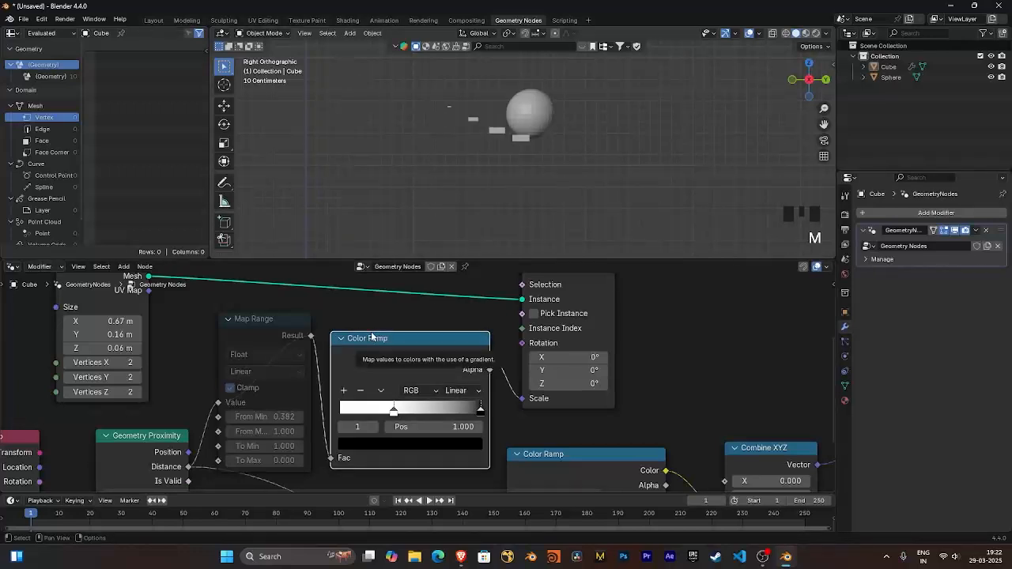
click(256, 332)
key(m)
click(341, 340)
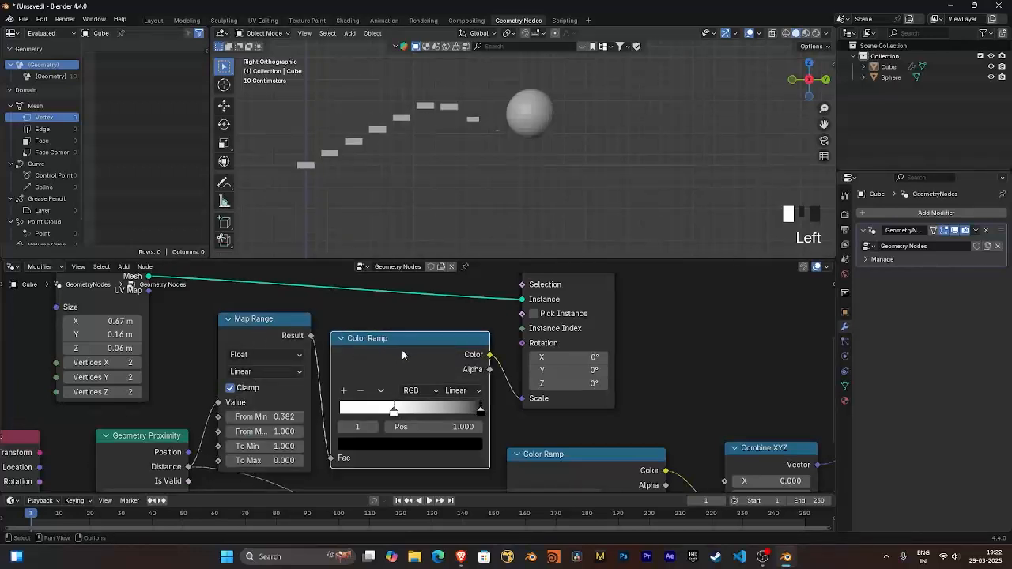
key(m)
Delete the Map Range node while keeping Geometry Proximity Distance connected to the first Color Ramp's Fac input
click(246, 333)
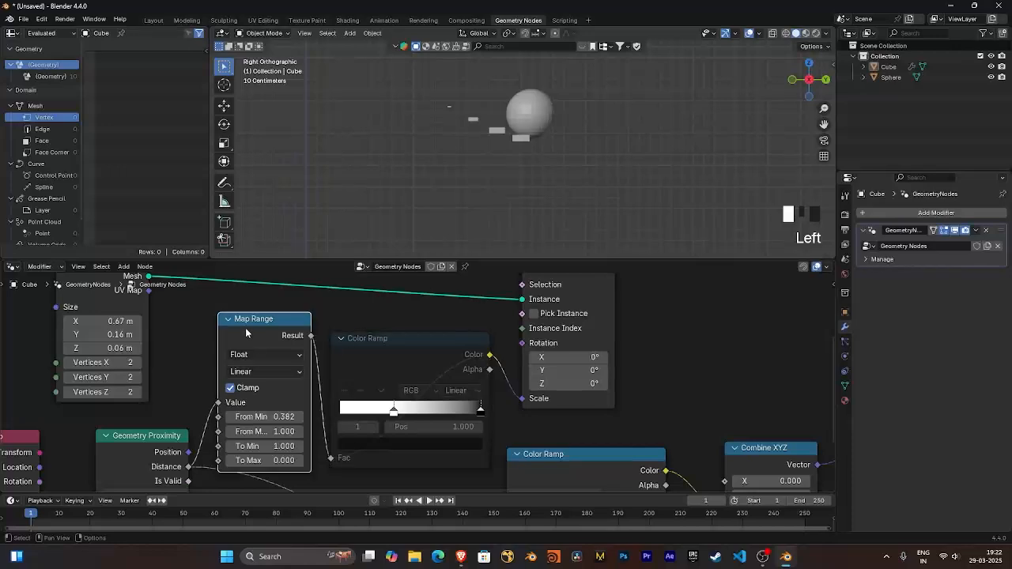
key(ctrl+x)
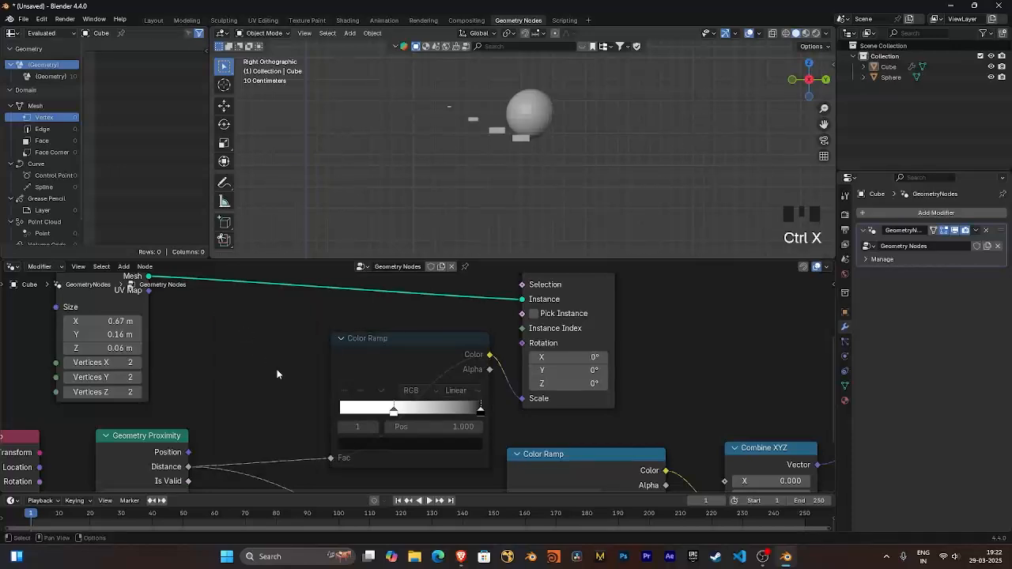
scroll(276, 348, down, 2)
Move the first Color Ramp slightly toward Geometry Proximity and unmute it
drag(347, 389, 319, 384)
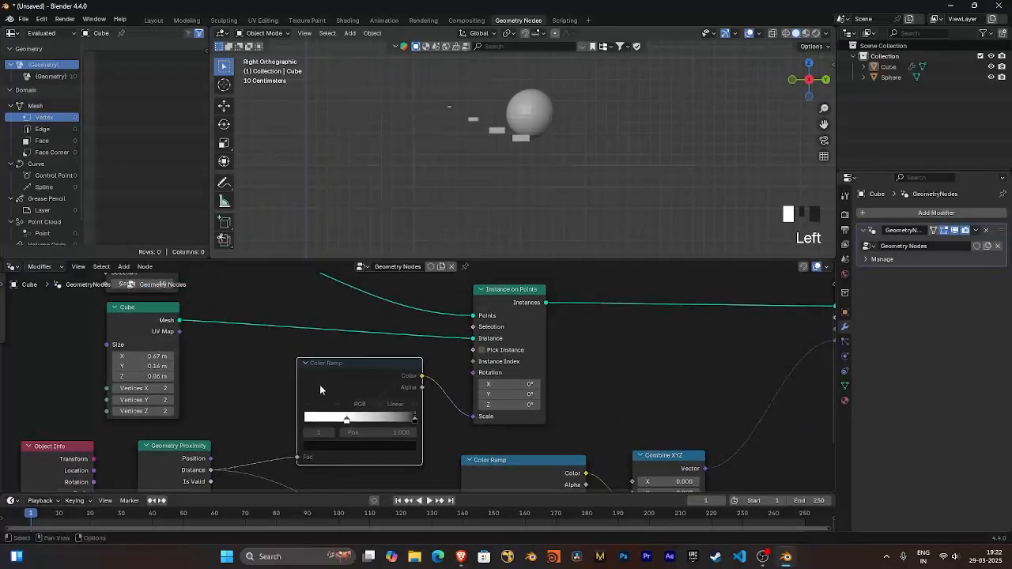
key(m)
middle_drag(349, 388, 341, 387)
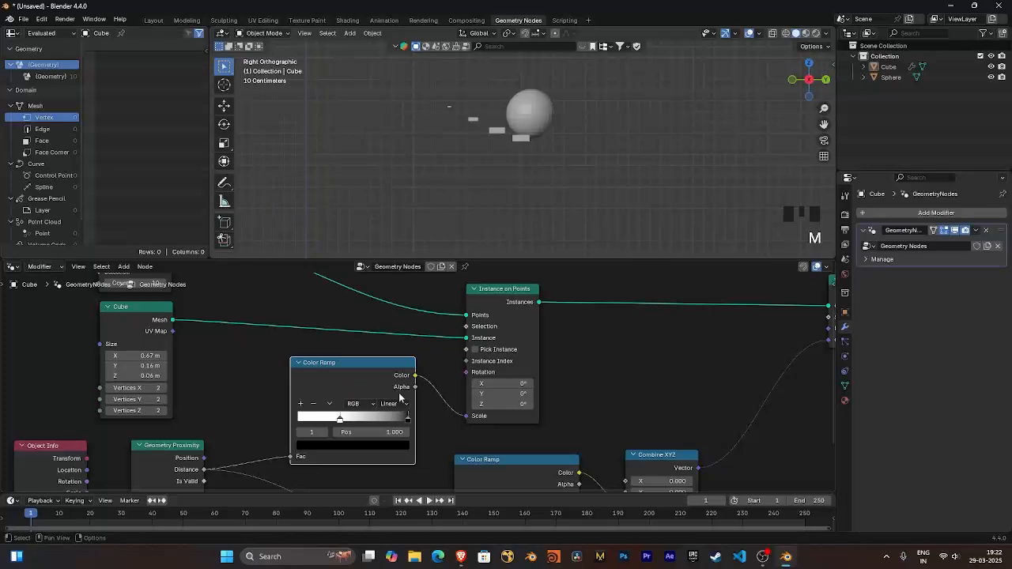
Examine the second Color Ramp and its links from Geometry Proximity Distance to the Combine XYZ Z input
middle_drag(431, 422, 338, 353)
scroll(337, 351, down, 1)
middle_drag(378, 425, 320, 408)
middle_drag(498, 449, 533, 438)
scroll(340, 357, up, 1)
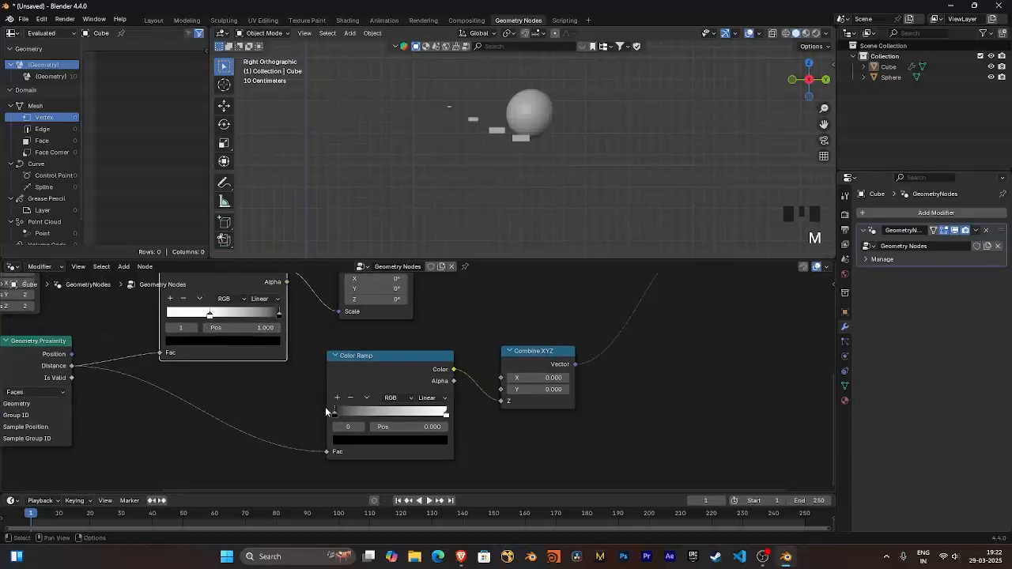
mouse_move(273, 403)
middle_down()
mouse_move(339, 430)
mouse_move(324, 424)
mouse_move(326, 383)
mouse_move(260, 418)
middle_up()
scroll(314, 365, up, 1)
scroll(260, 418, down, 1)
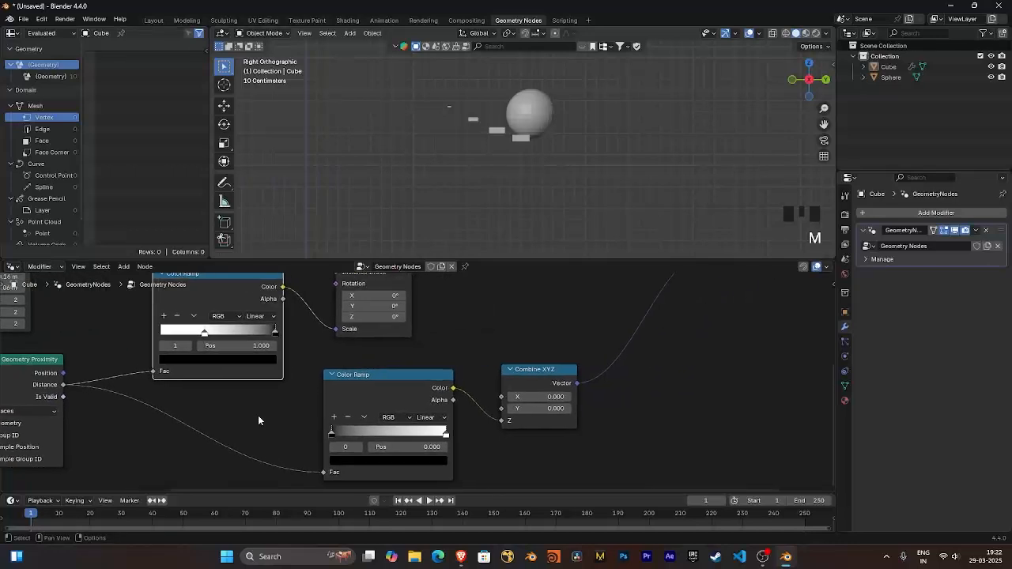
middle_drag(461, 359, 468, 321)
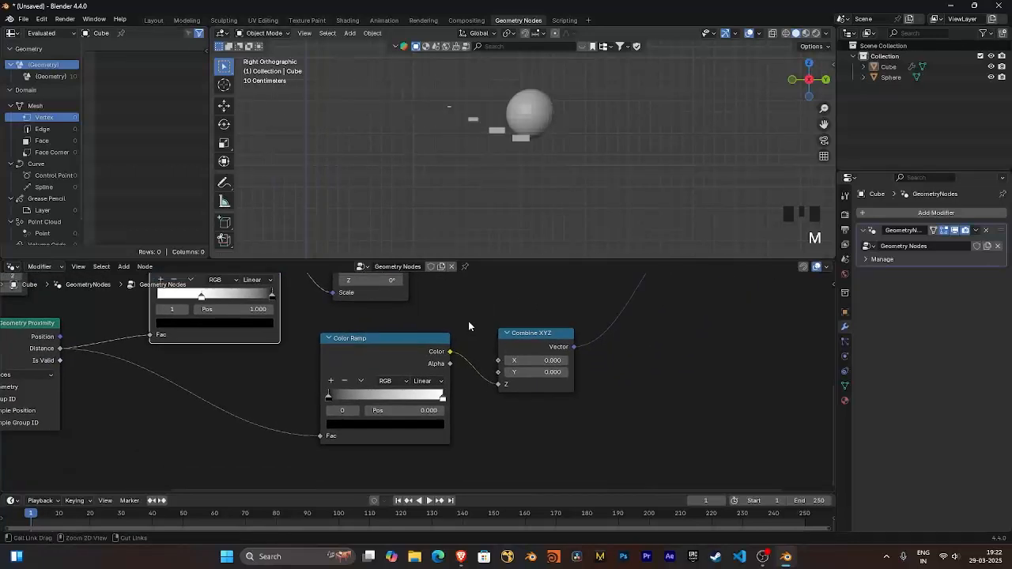
Move the black stop of the second Color Ramp to position 0.741, keeping the white stop at the ramp's end
scroll(479, 340, up, 2)
middle_drag(488, 357, 439, 353)
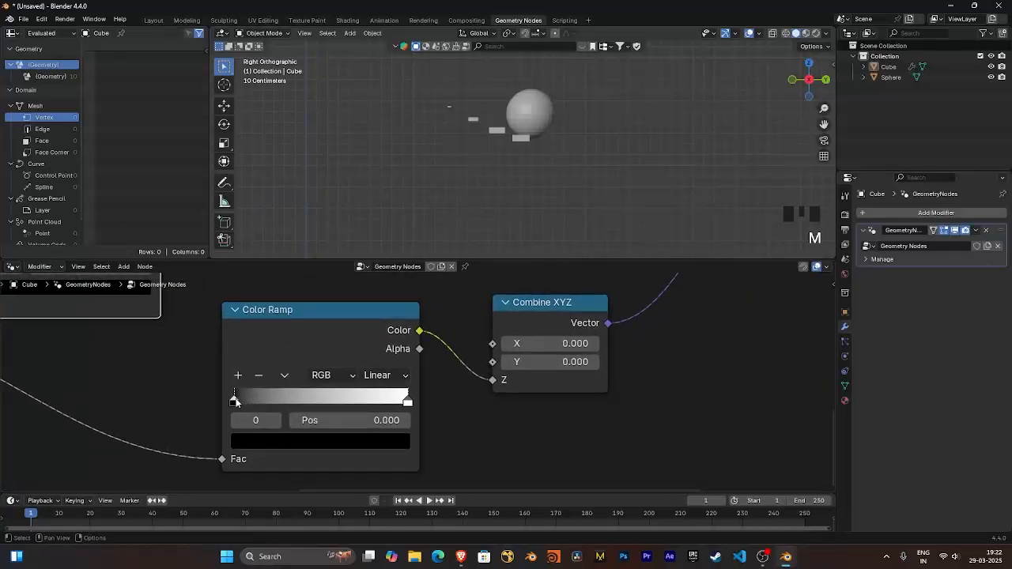
drag(236, 402, 326, 410)
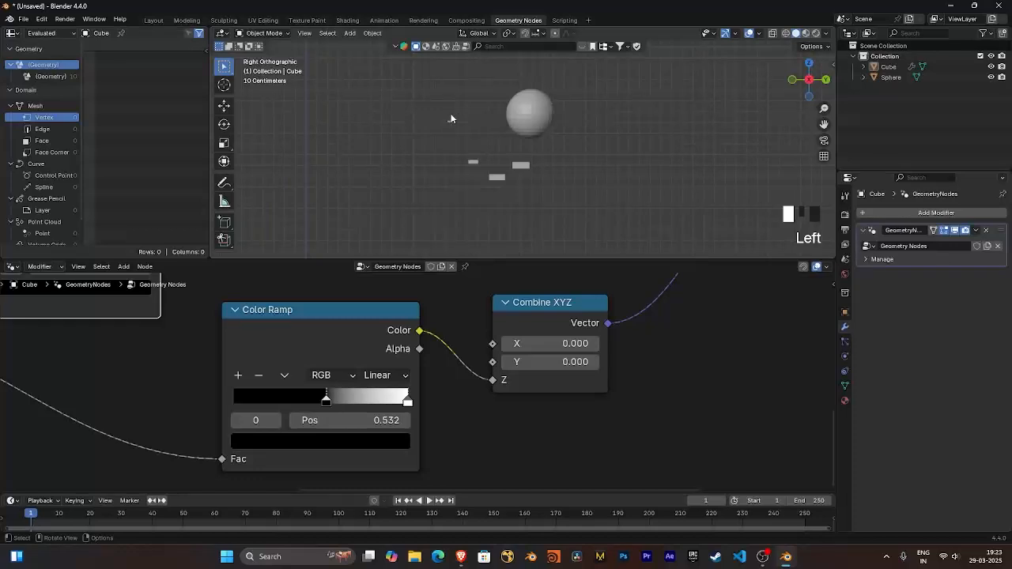
mouse_move(407, 402)
mouse_down()
mouse_move(379, 402)
mouse_move(425, 405)
mouse_up()
drag(330, 408, 363, 402)
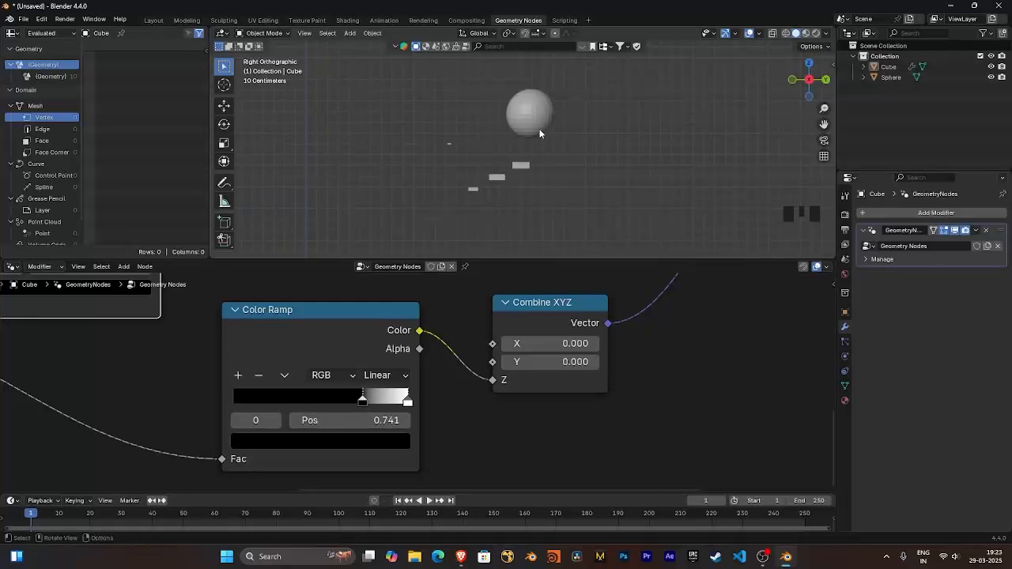
Preview the staircase by temporarily moving the sphere down along the steps, cancel the move, and reselect the staircase object
middle_drag(539, 128, 593, 125)
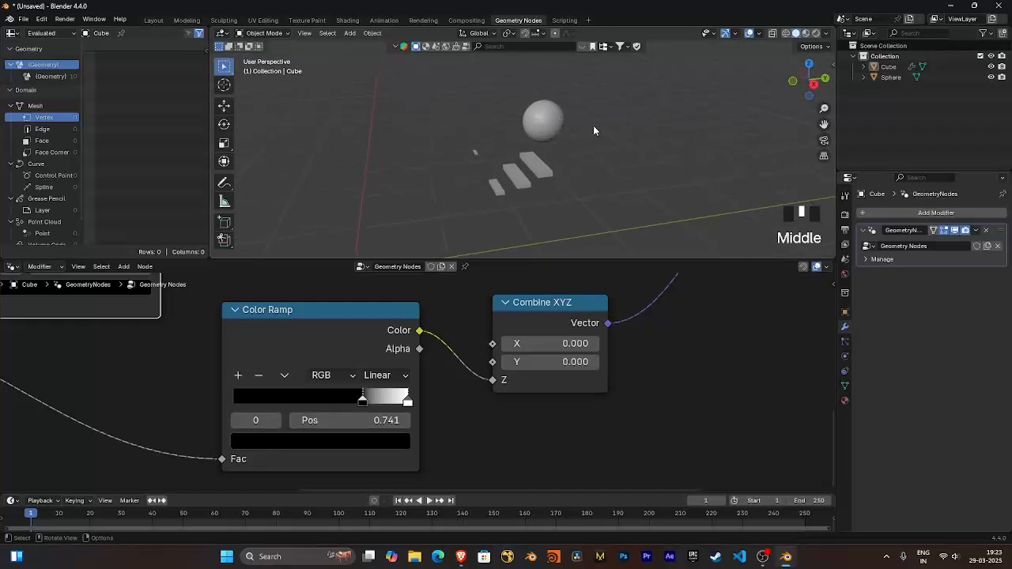
click(553, 127)
key(g)
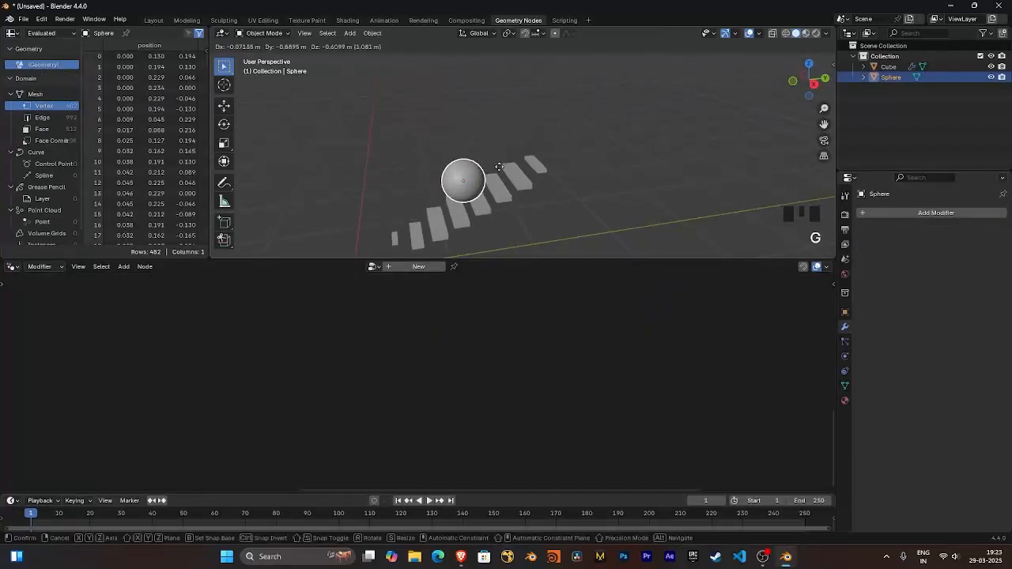
right_click(412, 236)
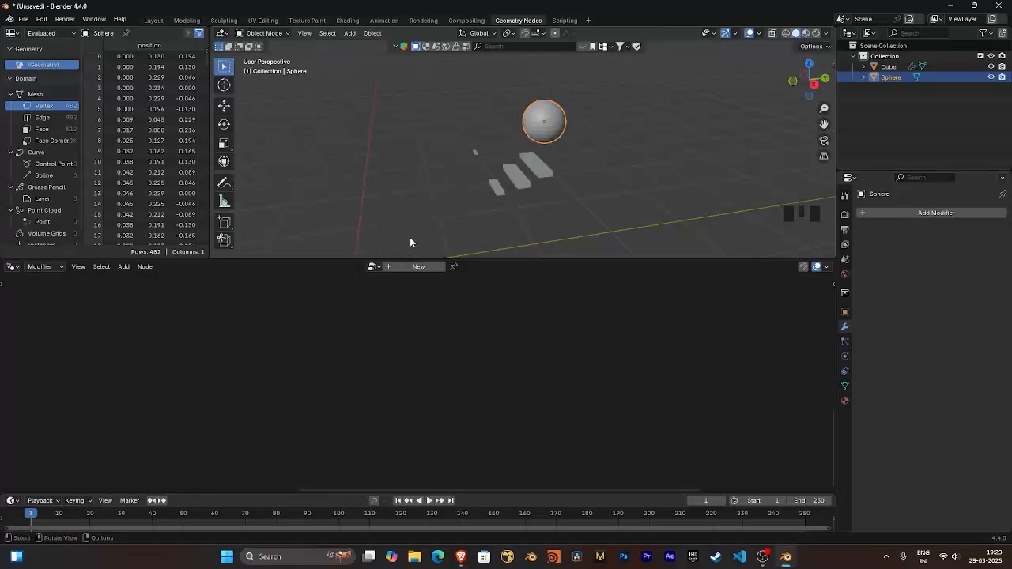
middle_drag(568, 143, 591, 140)
double_click(531, 162)
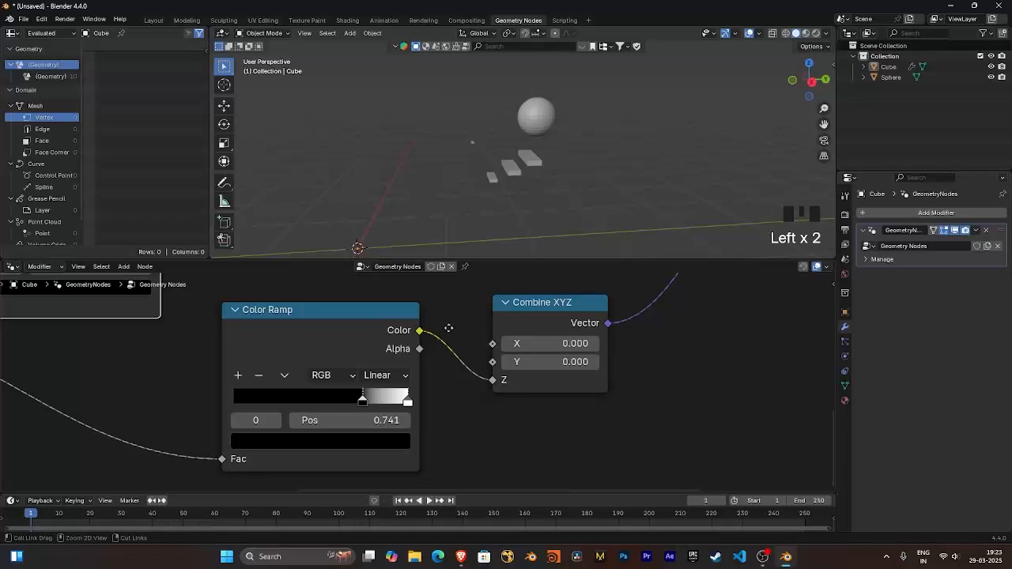
Examine the complete node tree, from the curve and proximity nodes through both Color Ramps to Set Position and Group Output
scroll(447, 328, down, 2)
middle_drag(443, 375, 439, 411)
scroll(427, 412, down, 3)
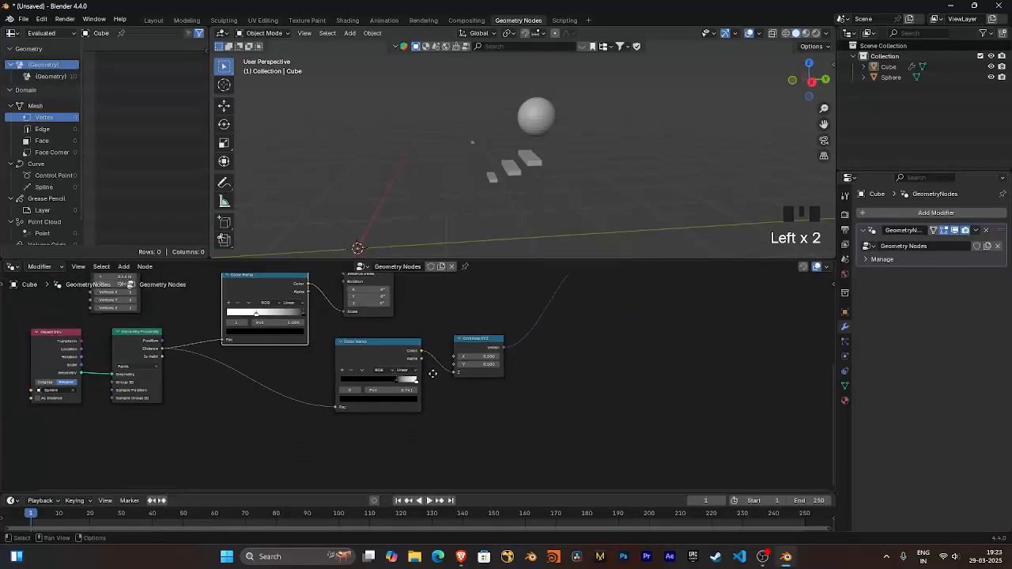
middle_drag(336, 342, 386, 402)
ctrl+middle_drag(565, 308, 593, 369)
middle_drag(593, 369, 598, 400)
ctrl+middle_drag(599, 400, 638, 385)
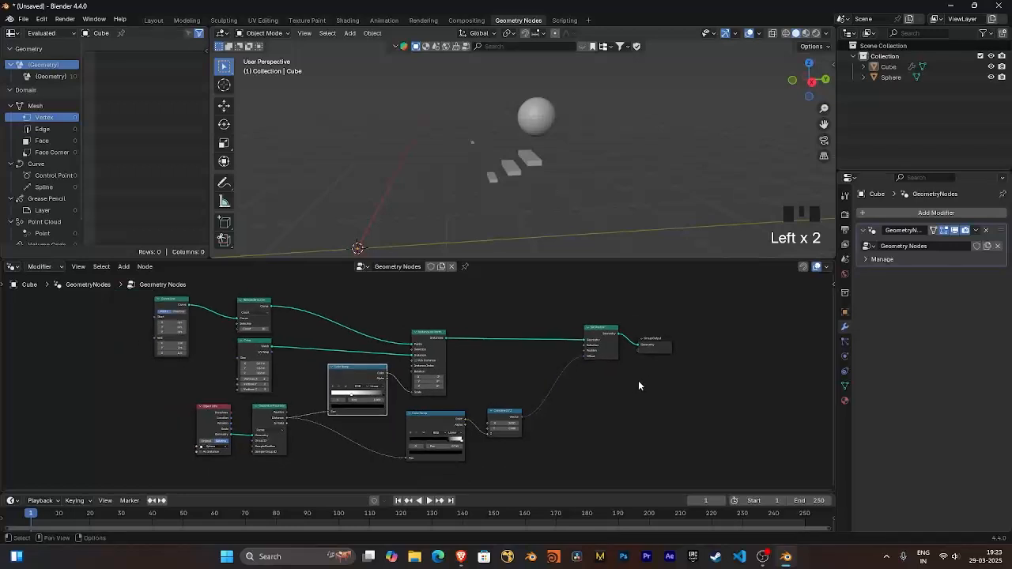
mouse_move(598, 413)
ctrl+middle_down()
mouse_move(583, 401)
mouse_move(593, 400)
ctrl+middle_up()
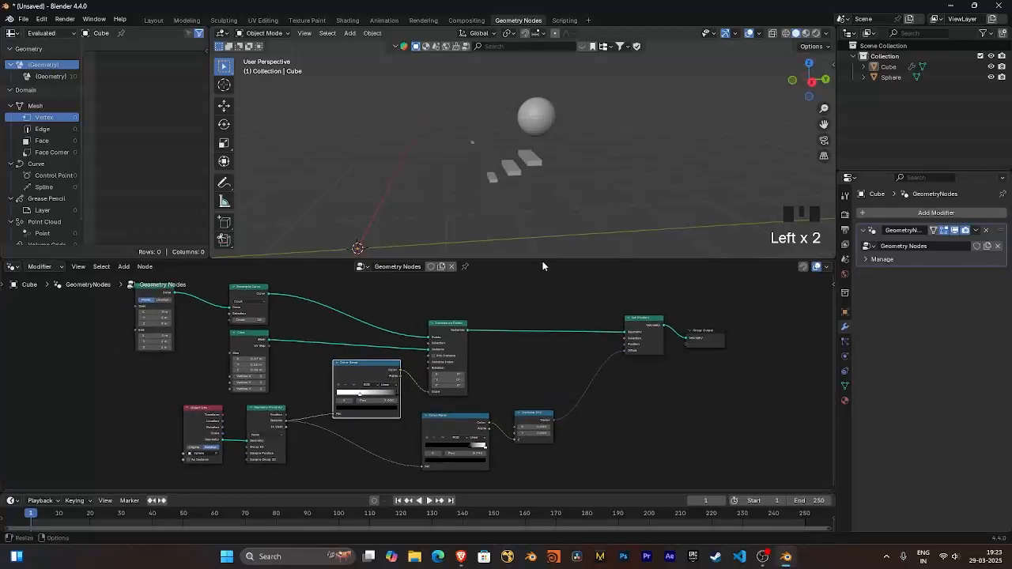